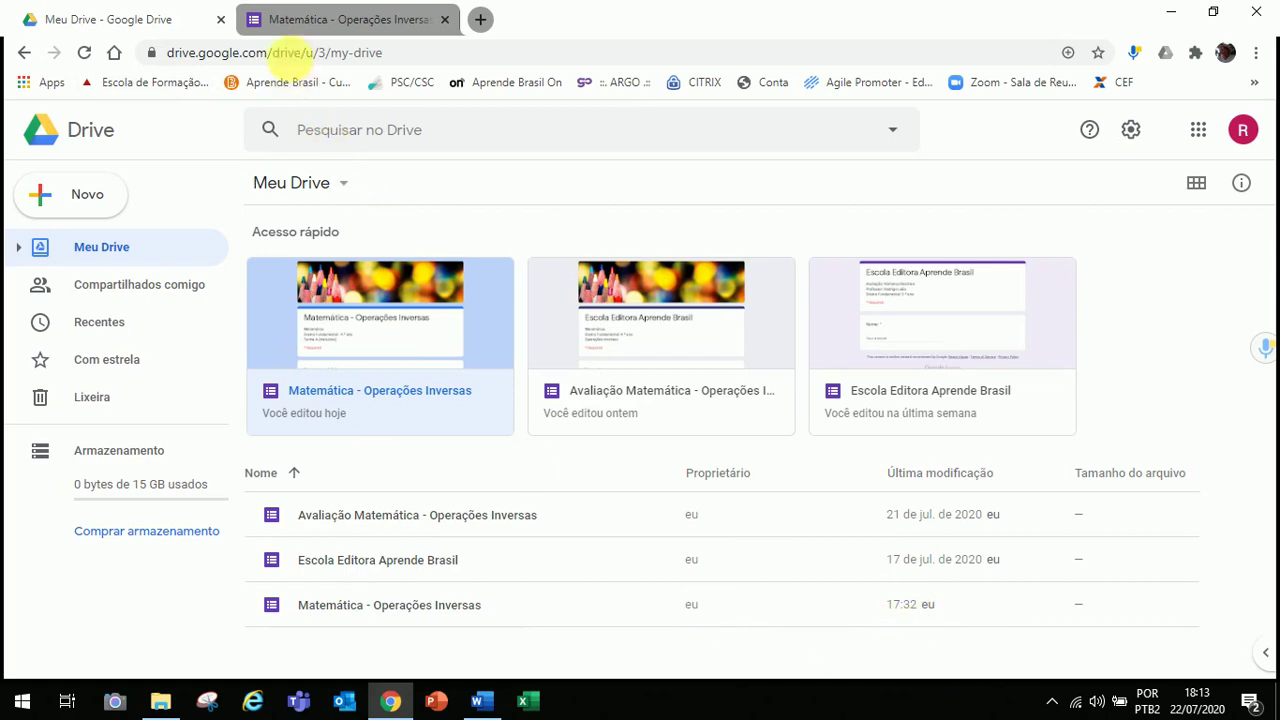
Step: Open the Matemática - Operações Inversas form, view its questions, and show its response summary
click(288, 20)
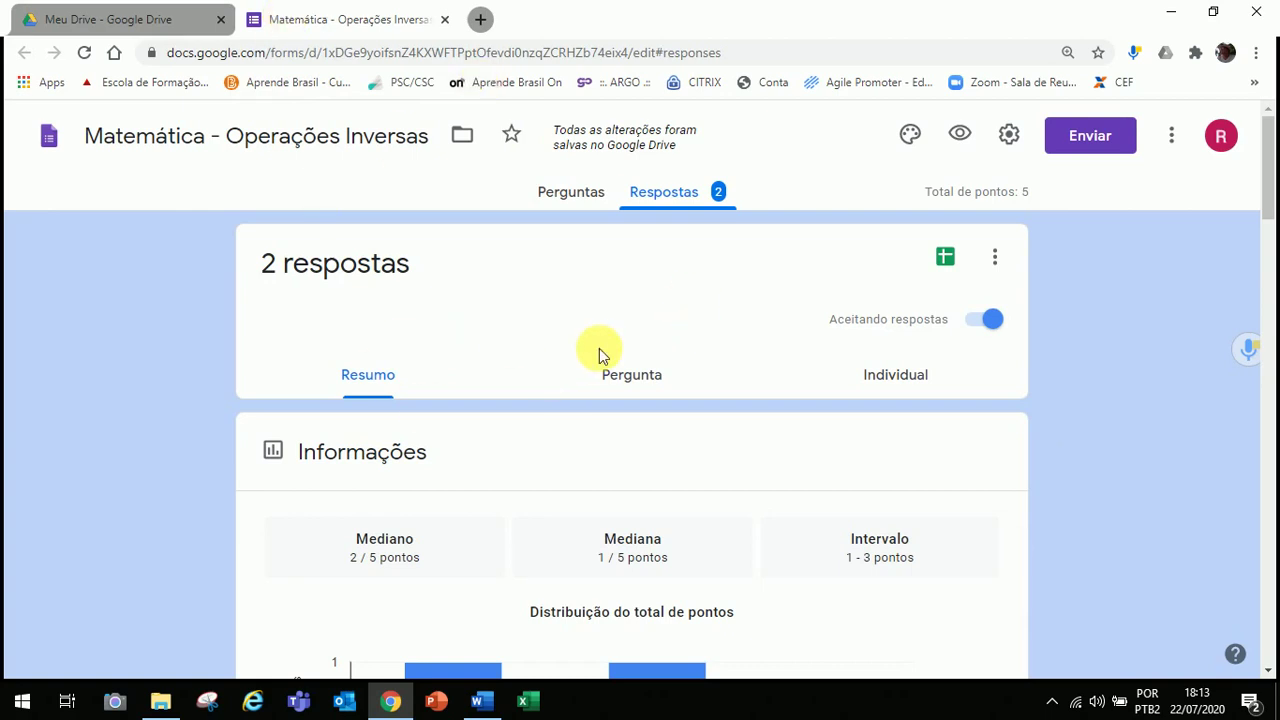
click(572, 192)
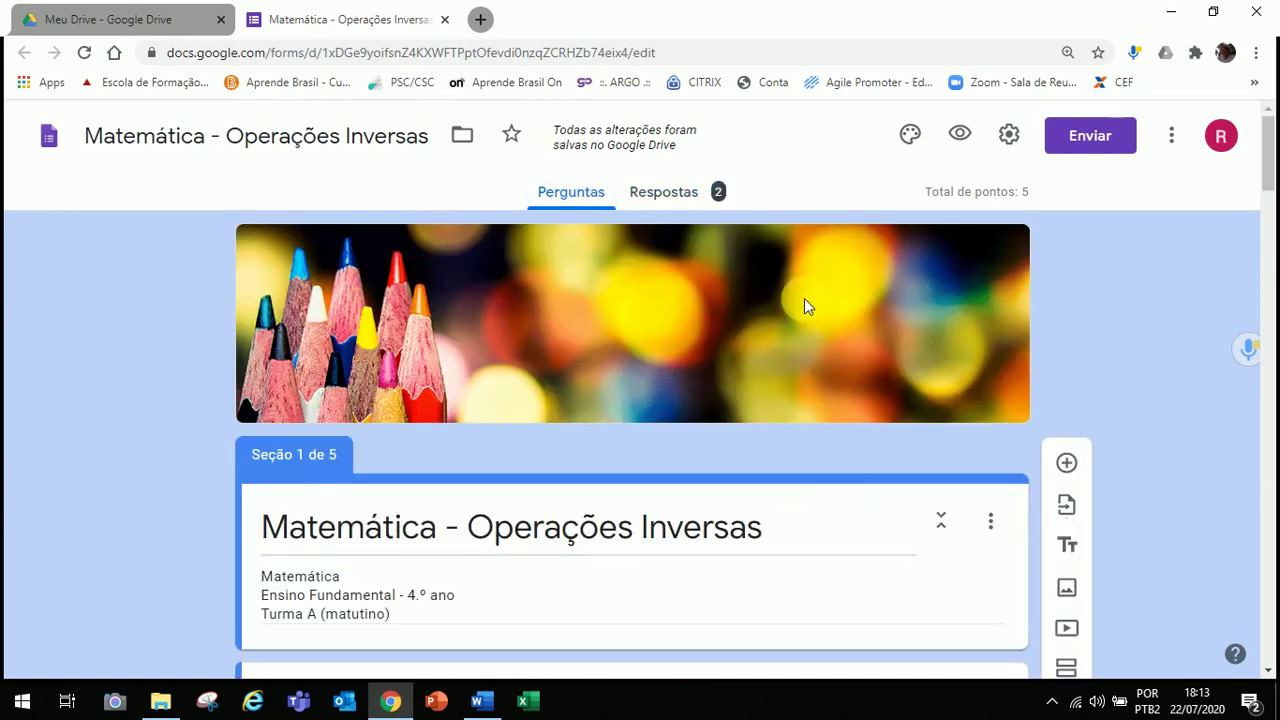
click(676, 194)
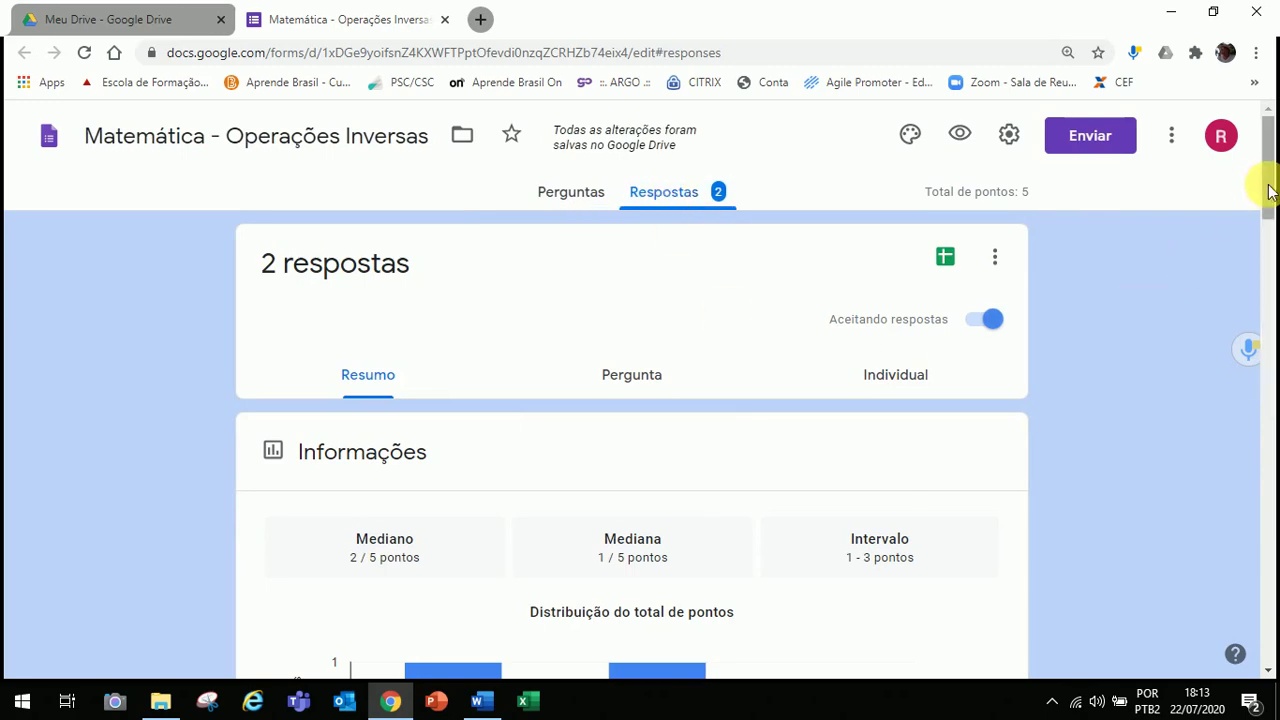
Step: Stop accepting responses to the form and turn response acceptance back on
drag(1268, 186, 1268, 205)
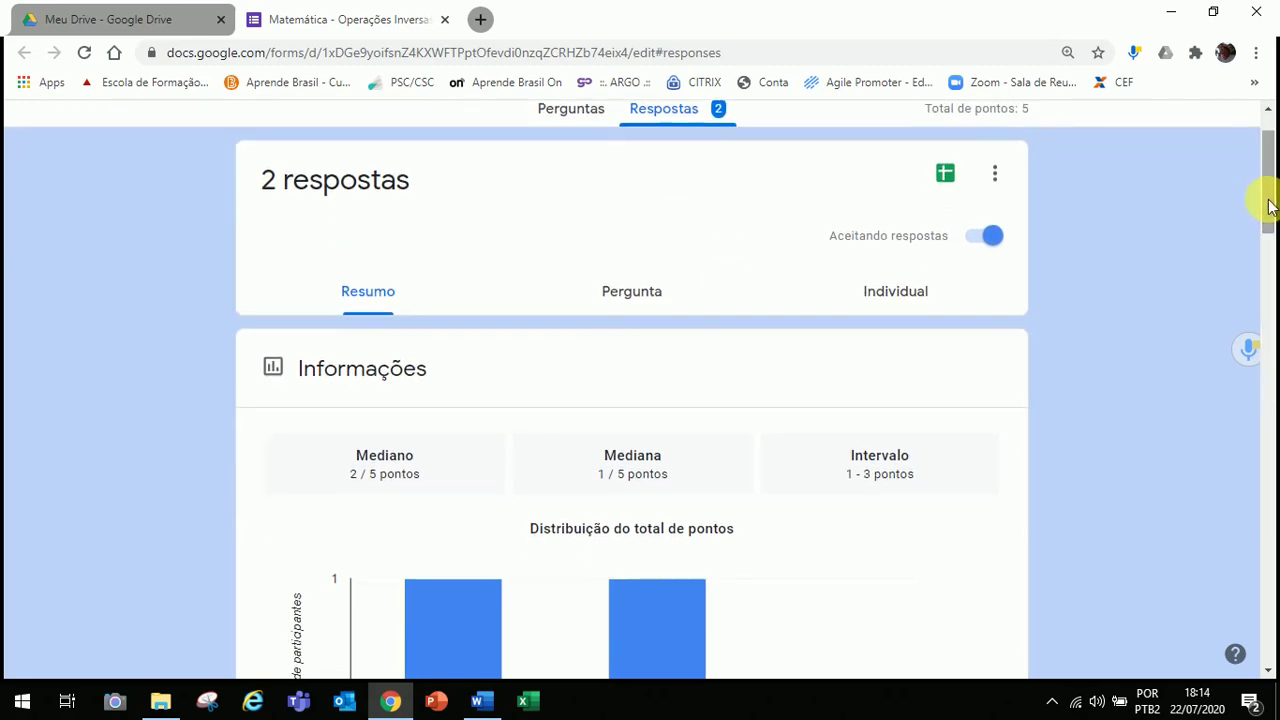
click(972, 238)
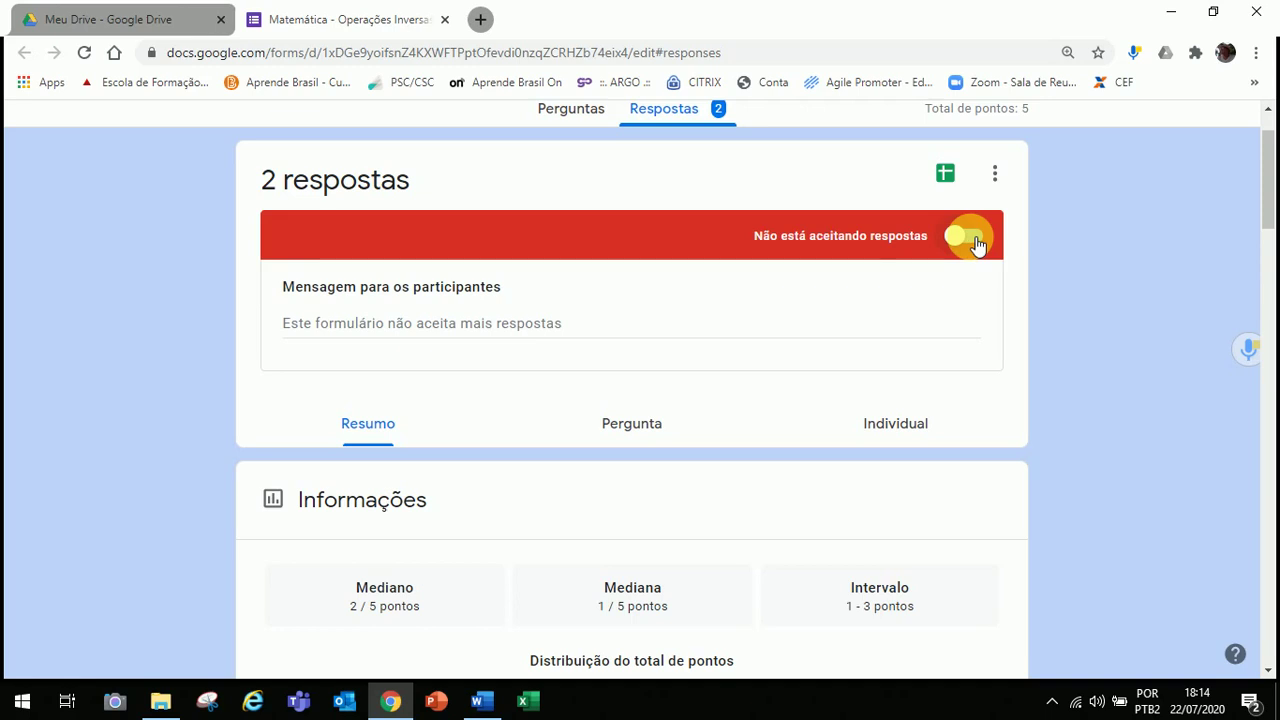
click(975, 240)
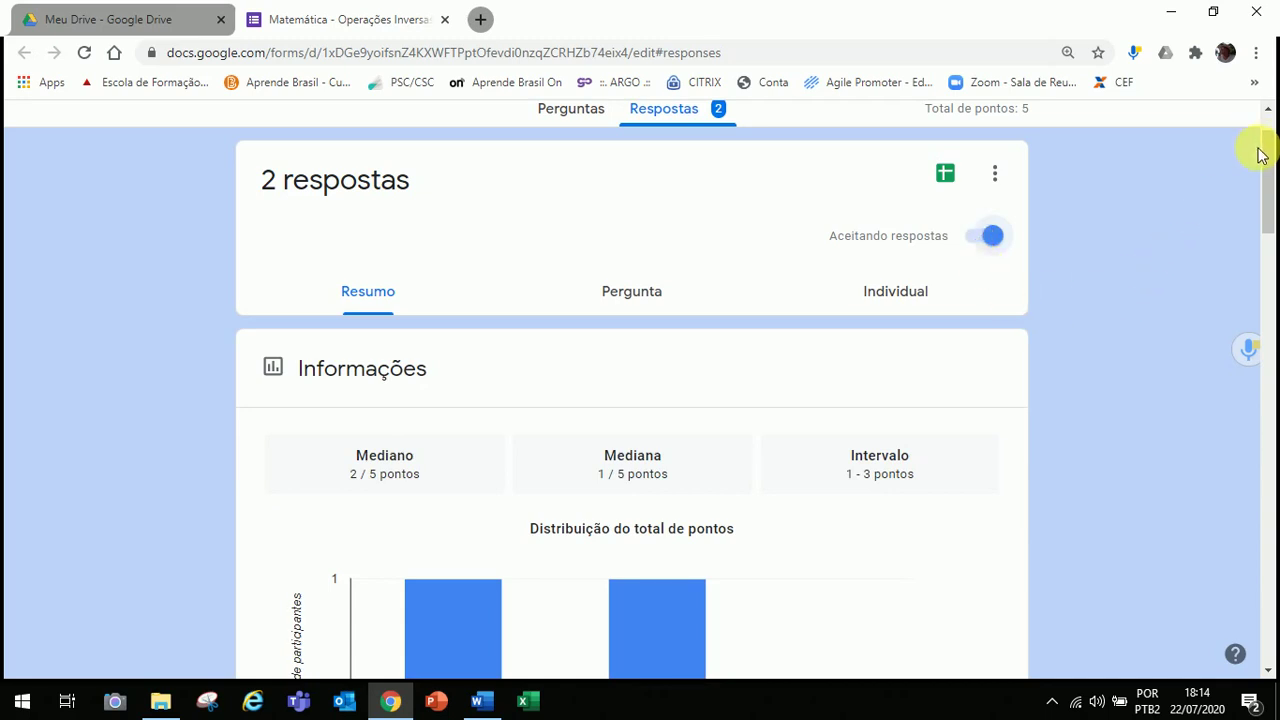
Step: Examine the response summary from the score distribution through the per-question charts to the written answers under INTERAÇÃO
drag(1267, 164, 1266, 194)
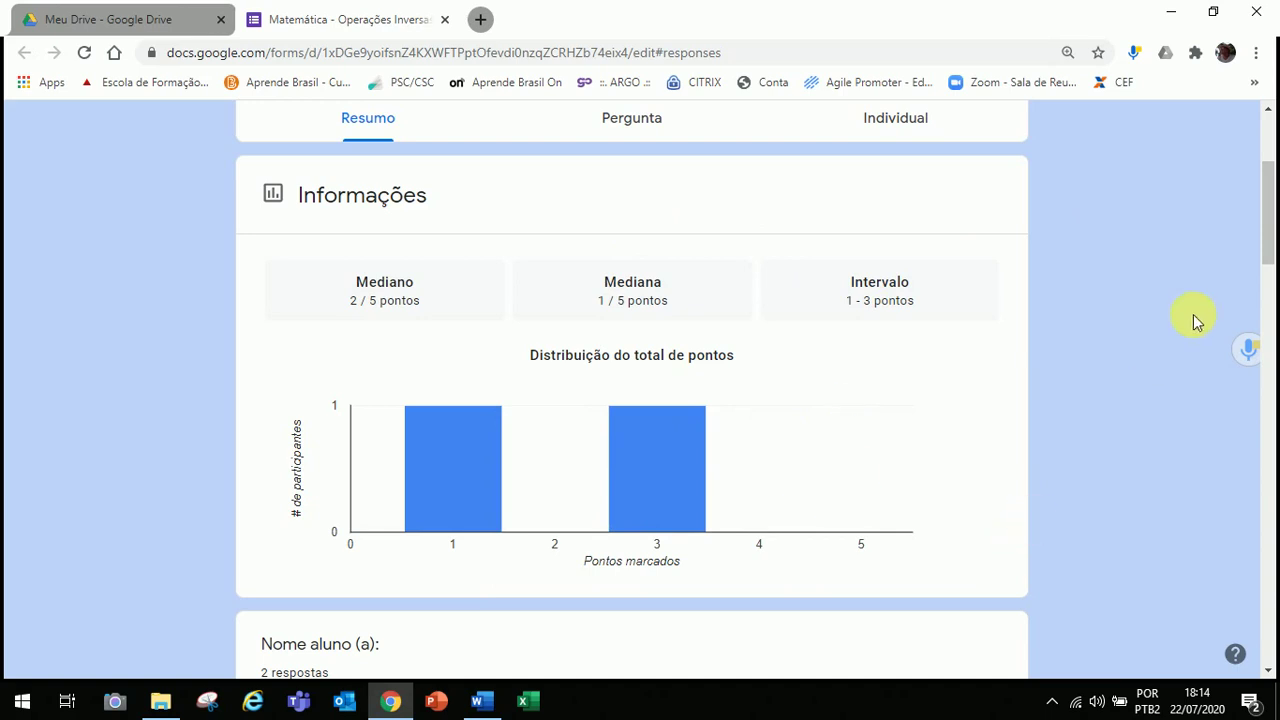
drag(1268, 246, 1269, 402)
mouse_move(785, 344)
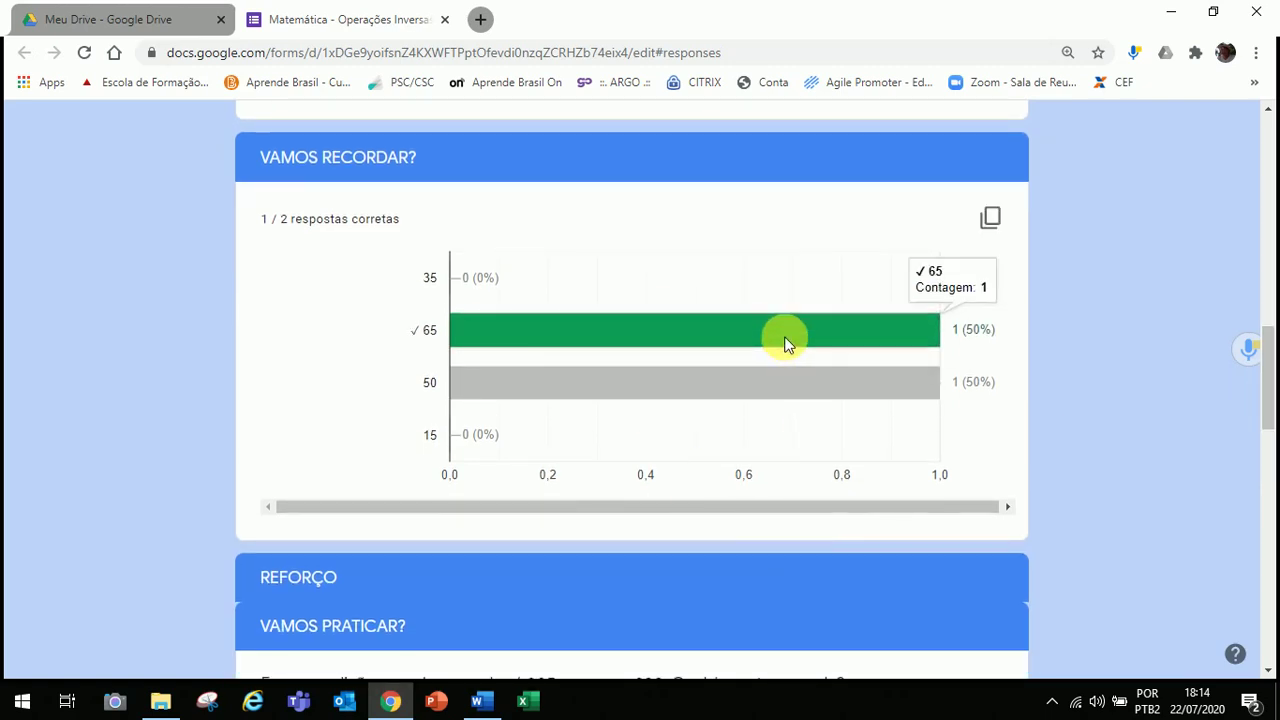
mouse_move(788, 374)
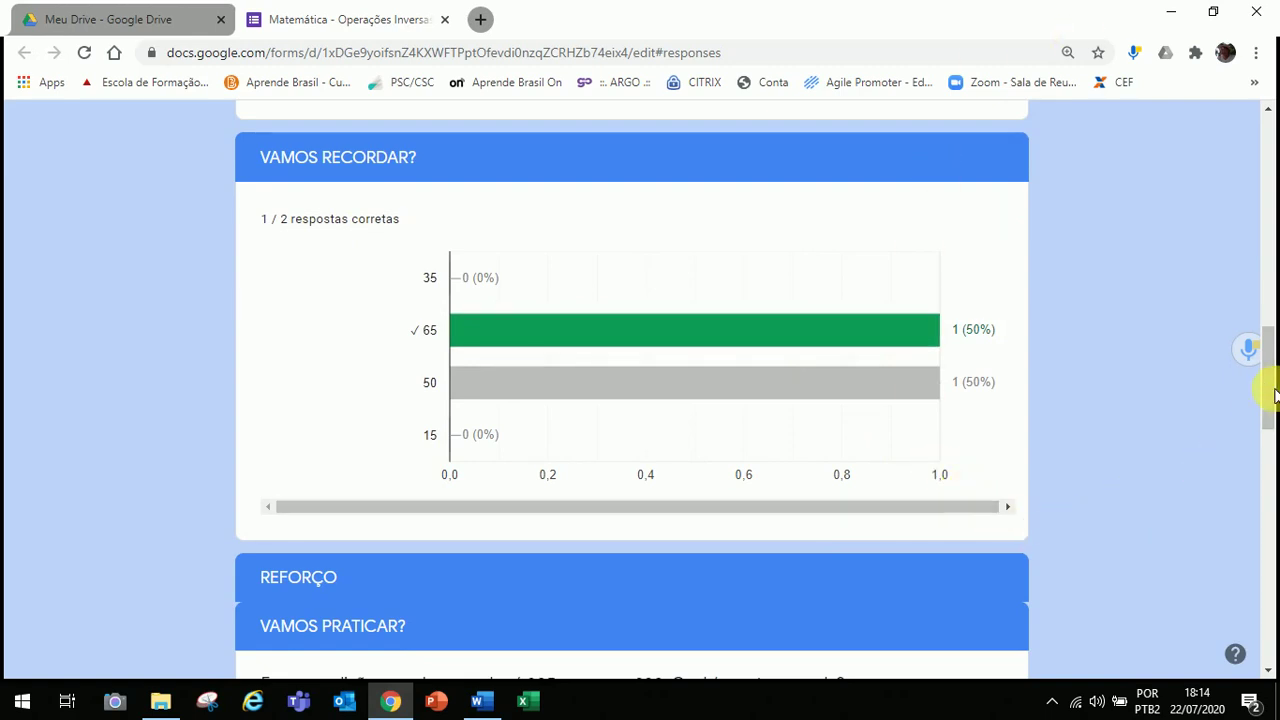
scroll(1266, 391, down, 2)
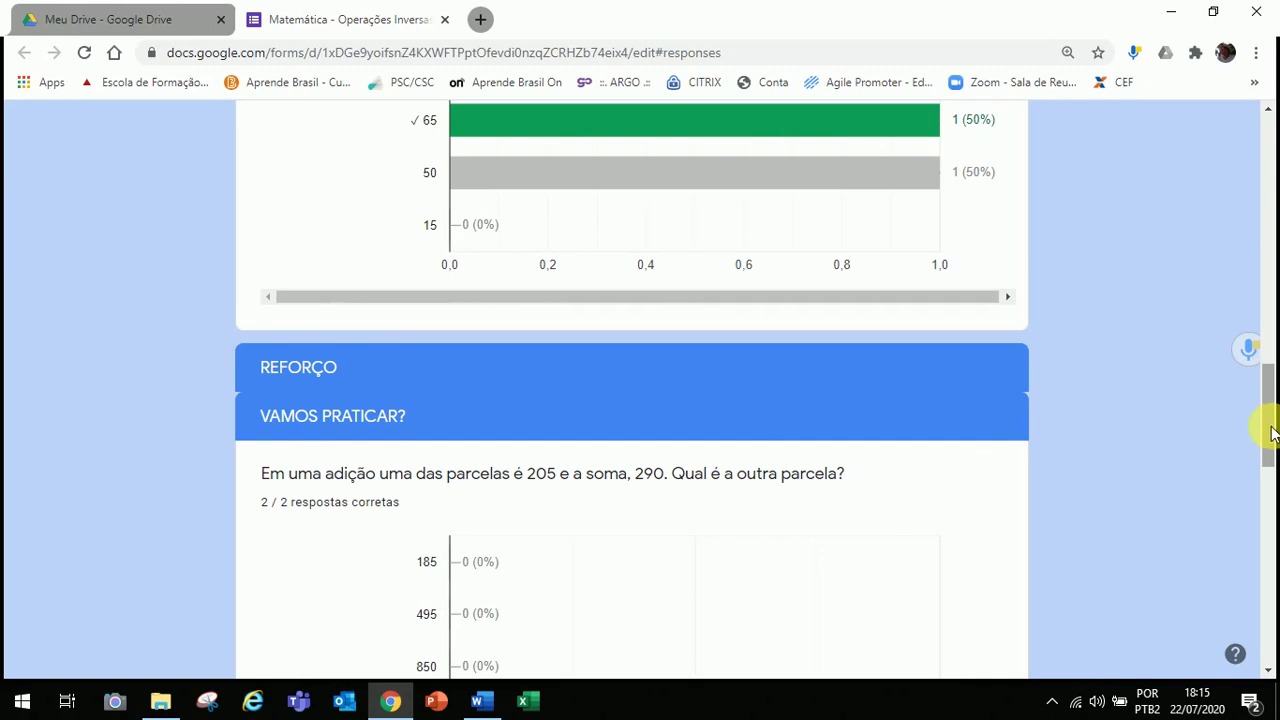
drag(1272, 432, 1274, 490)
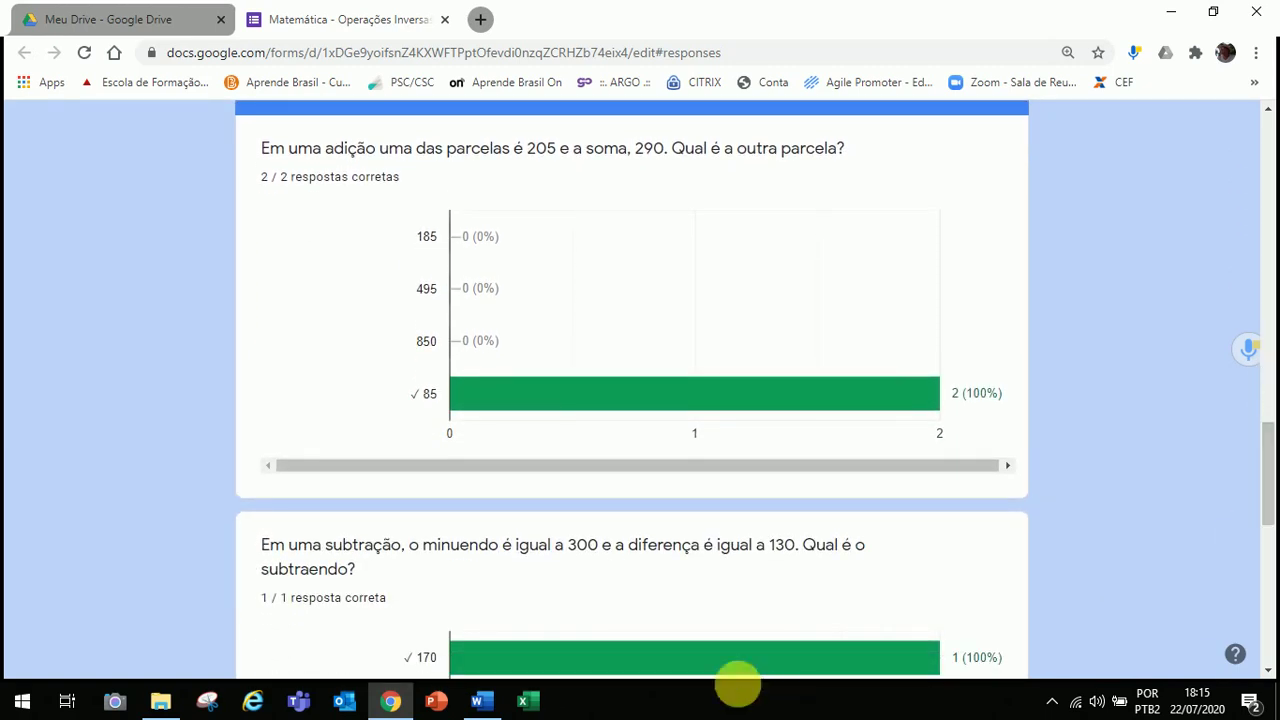
mouse_move(586, 410)
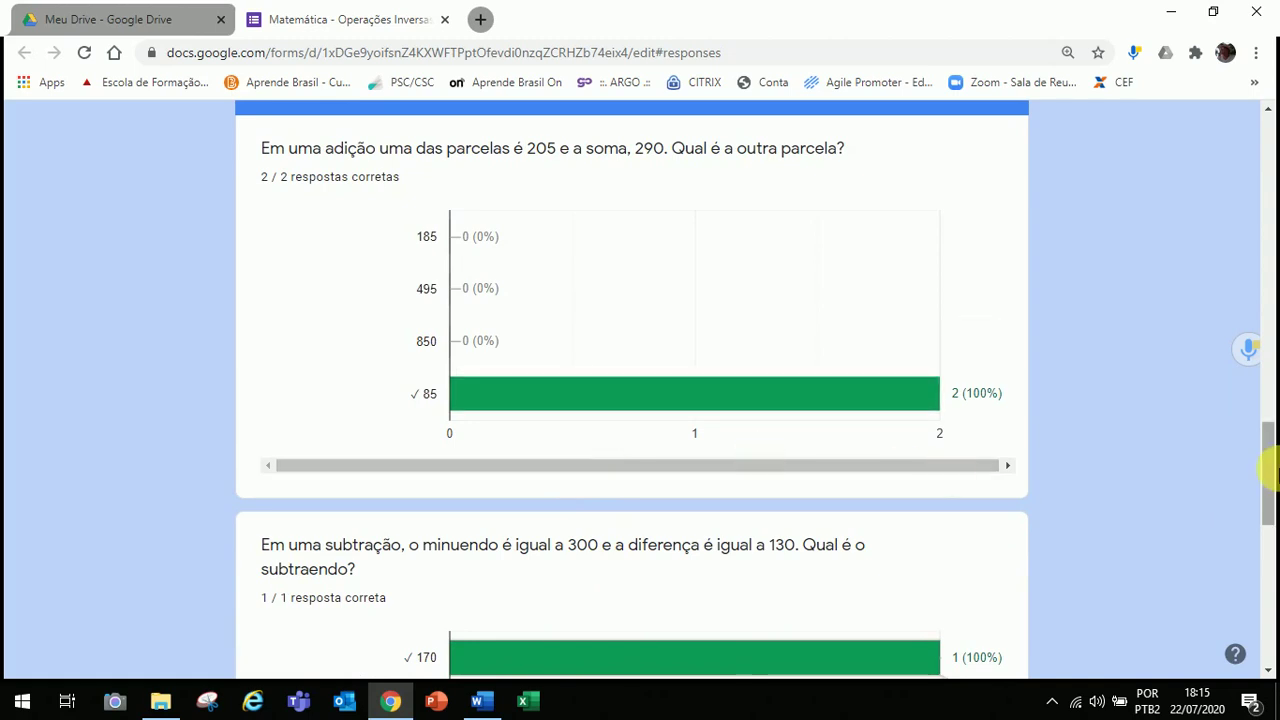
drag(1270, 462, 1273, 518)
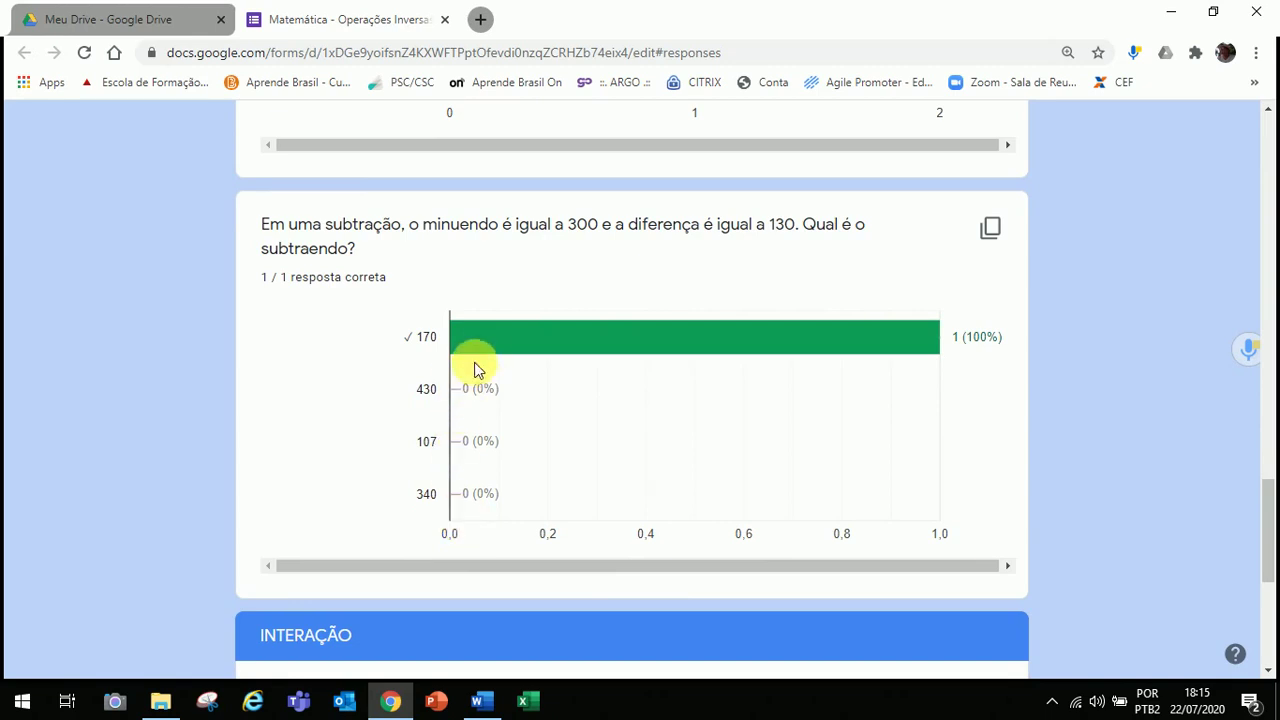
mouse_move(506, 345)
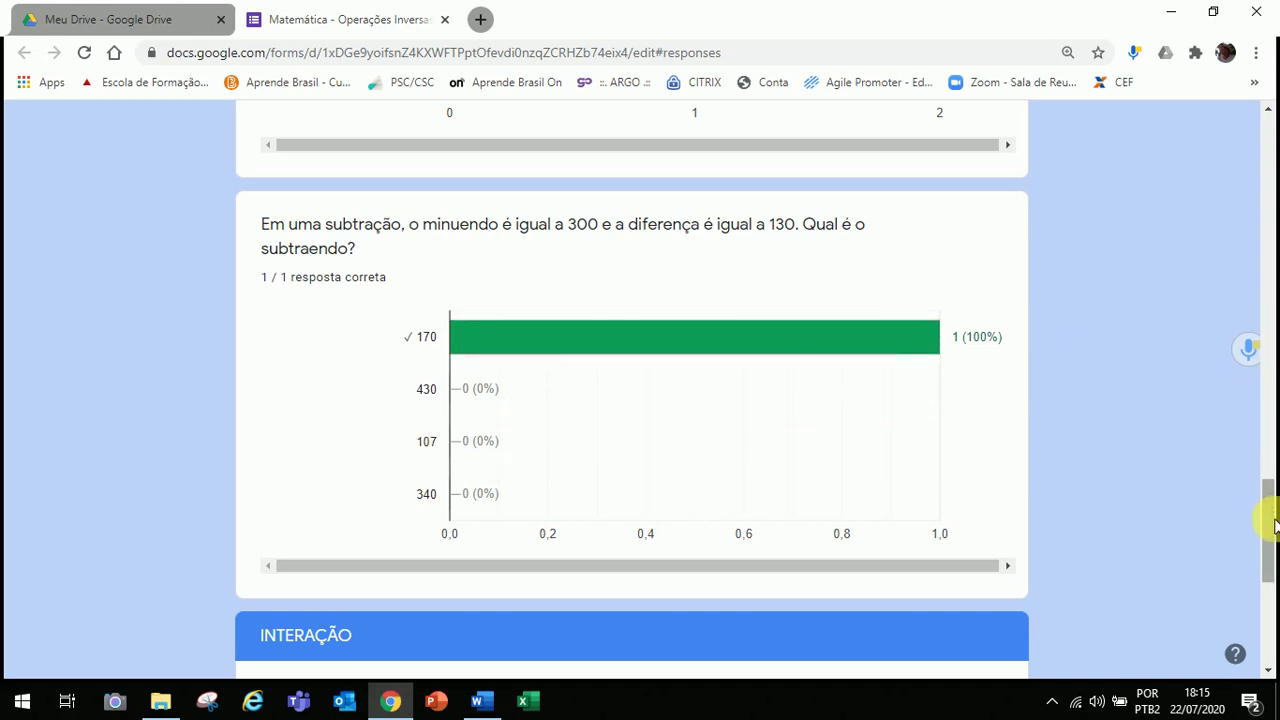
drag(1274, 527, 1270, 608)
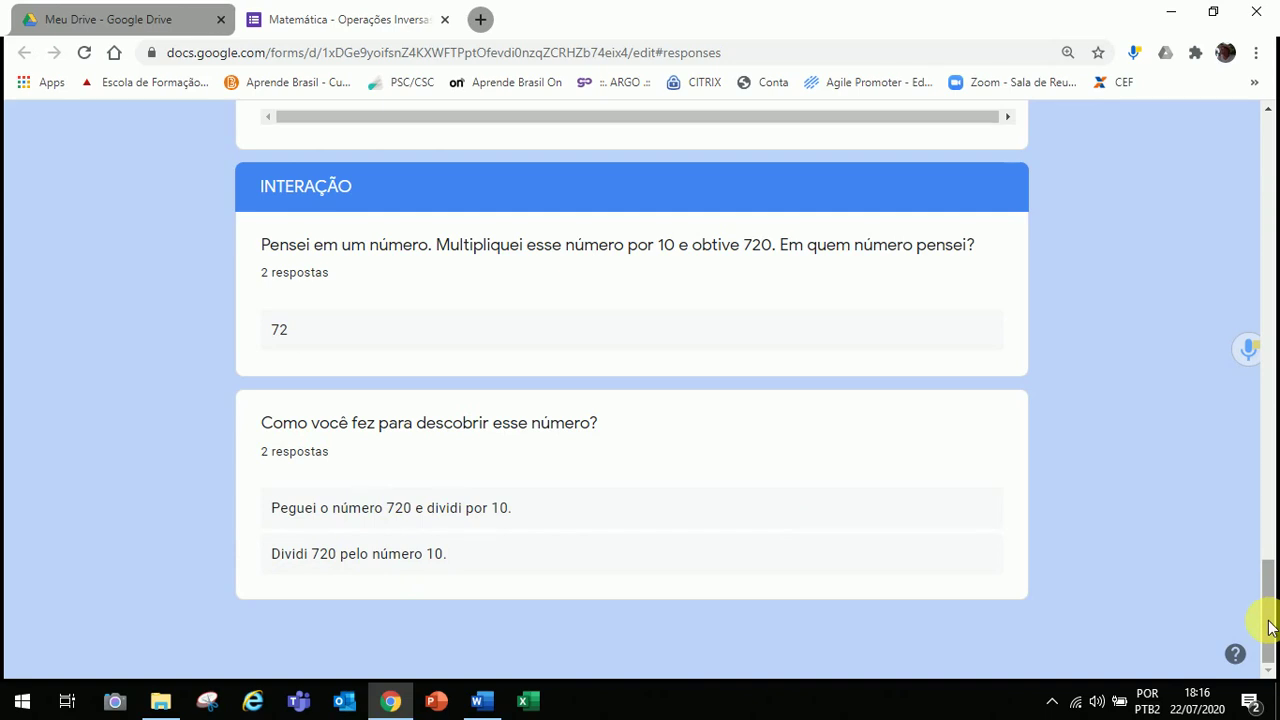
drag(1263, 609, 1266, 110)
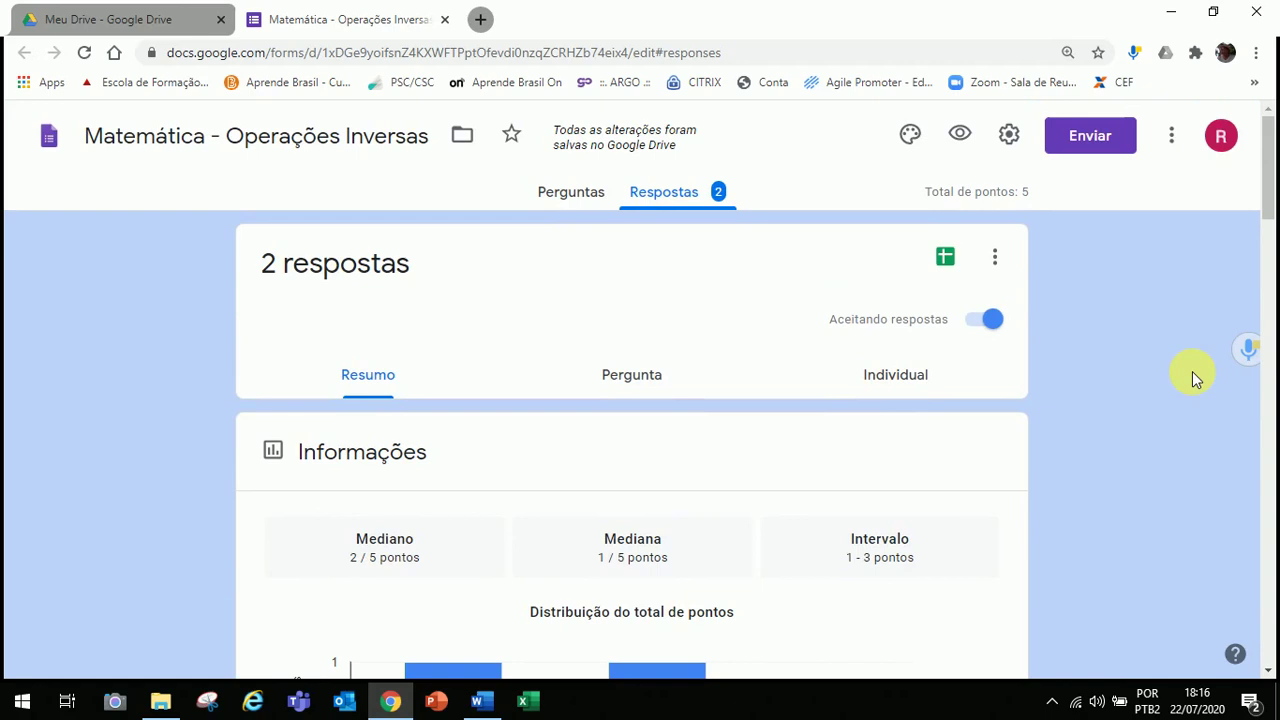
Step: View the responses by question, advancing from the student name question to Pergunta 3
click(648, 384)
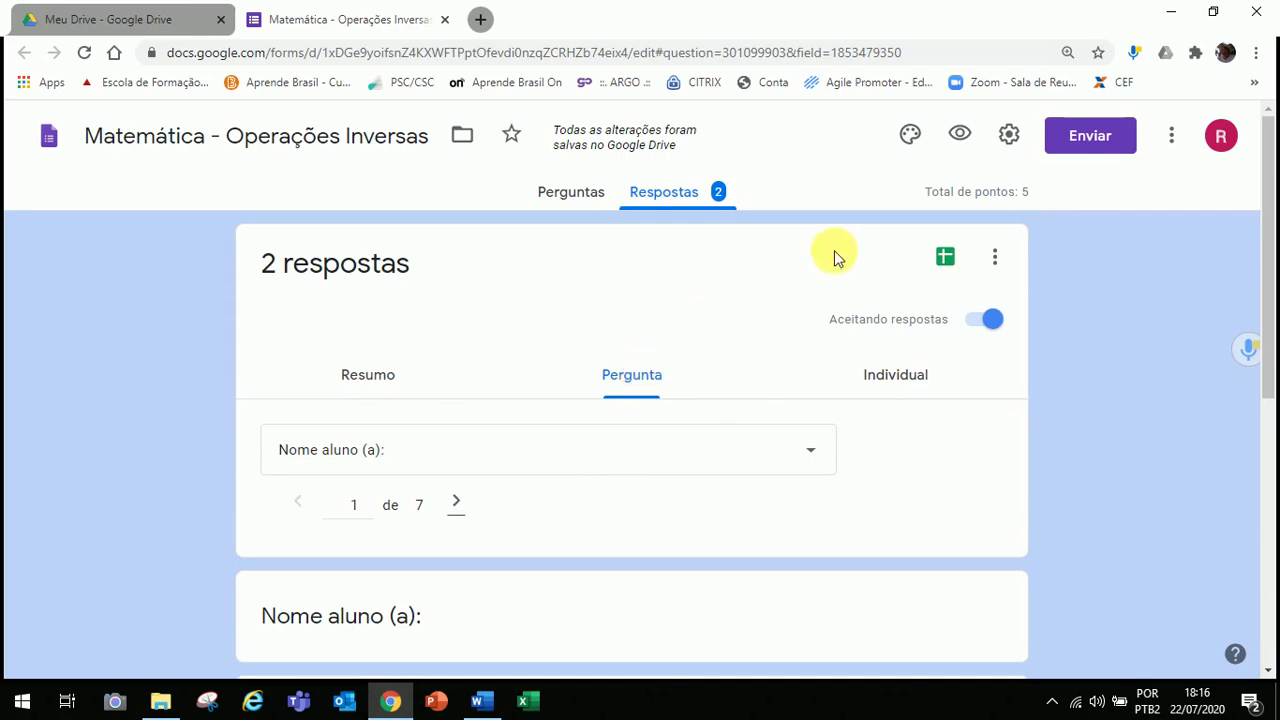
drag(1266, 274, 1272, 468)
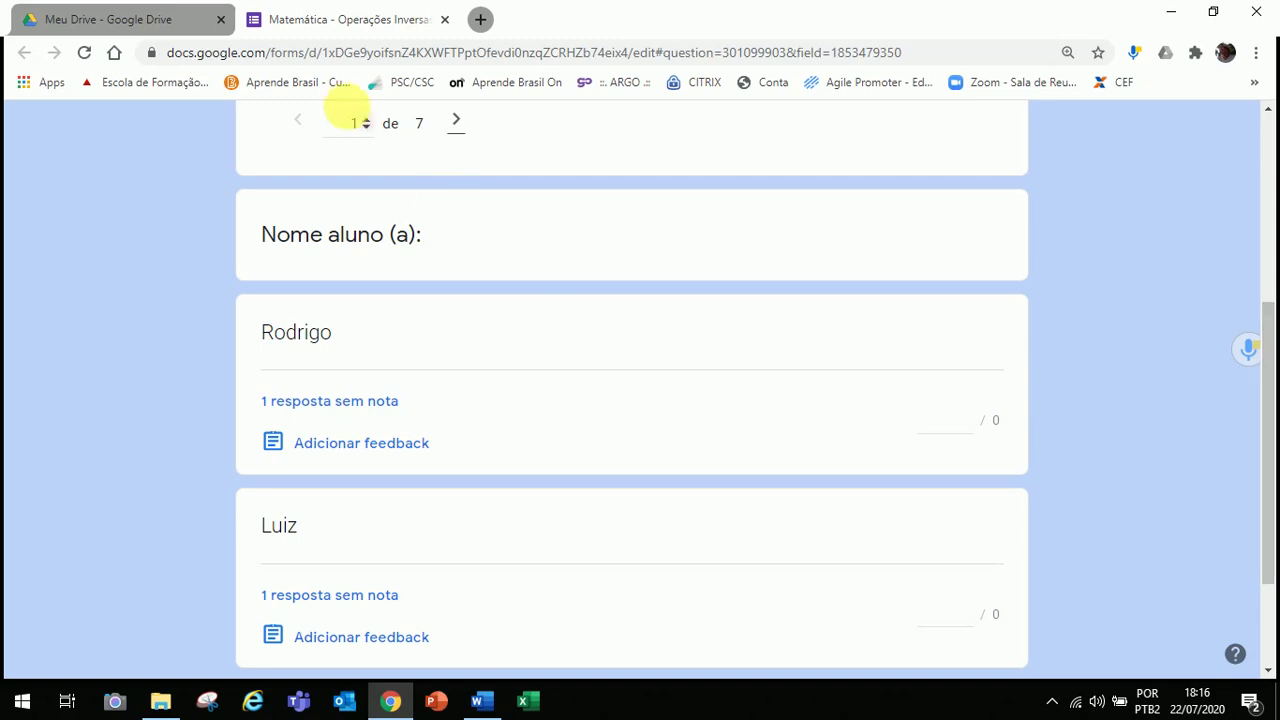
click(456, 124)
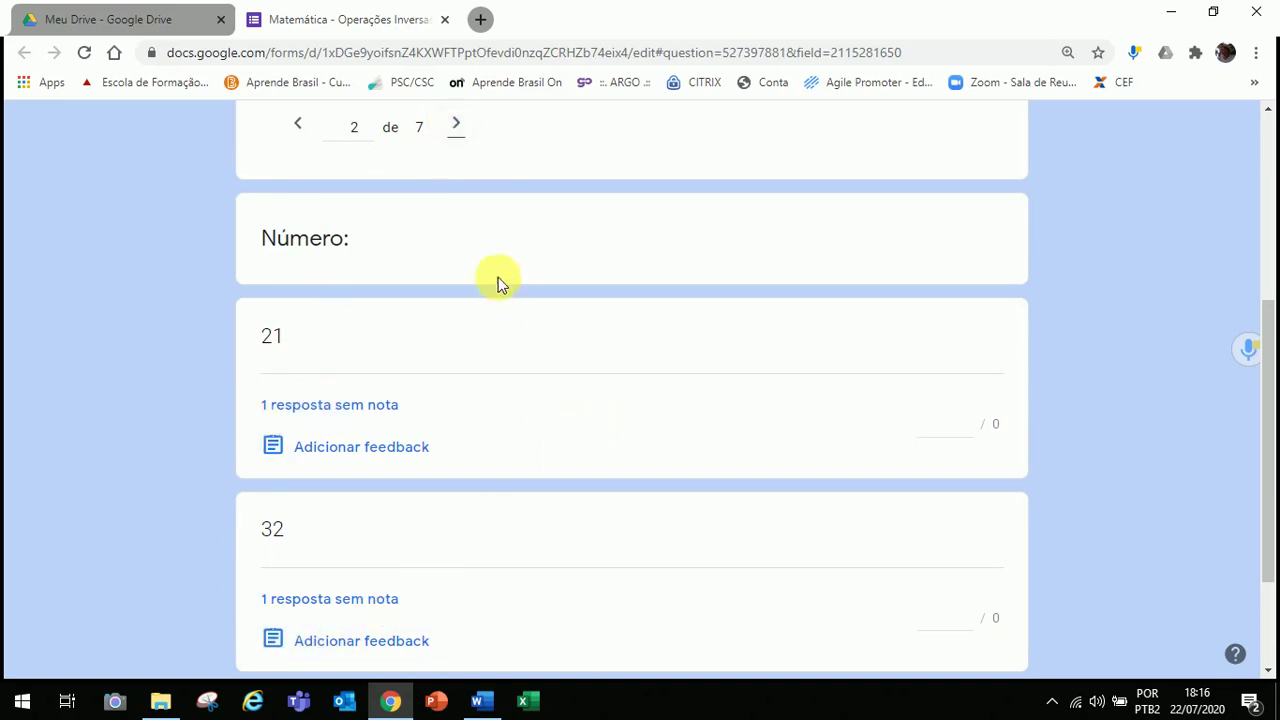
click(461, 137)
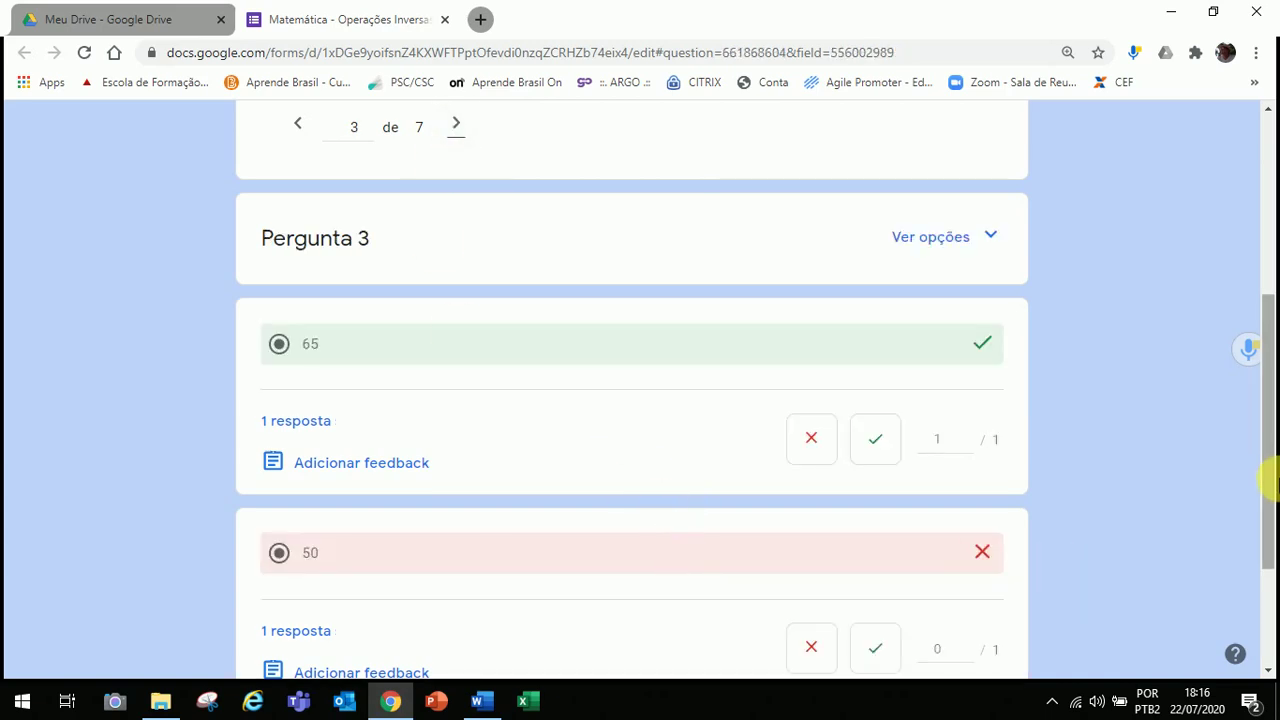
Step: Check which submission gave the answer 65 to Pergunta 3
drag(1264, 382, 1270, 460)
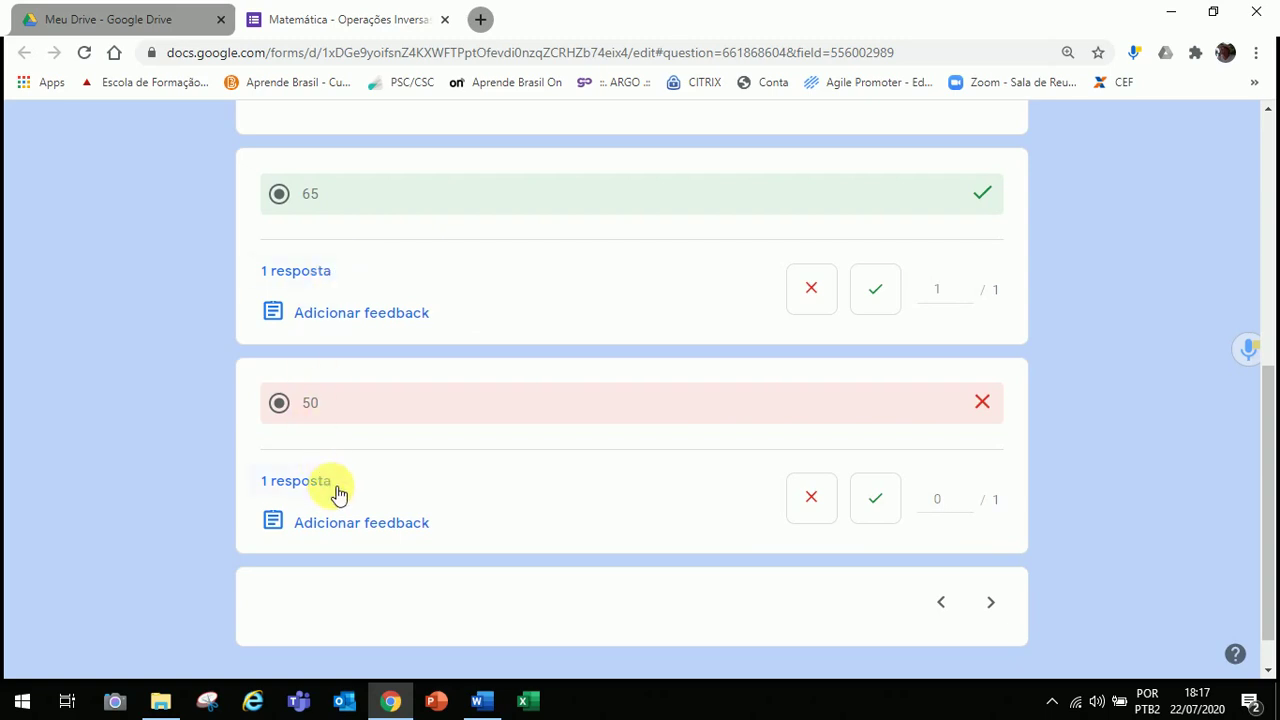
click(318, 276)
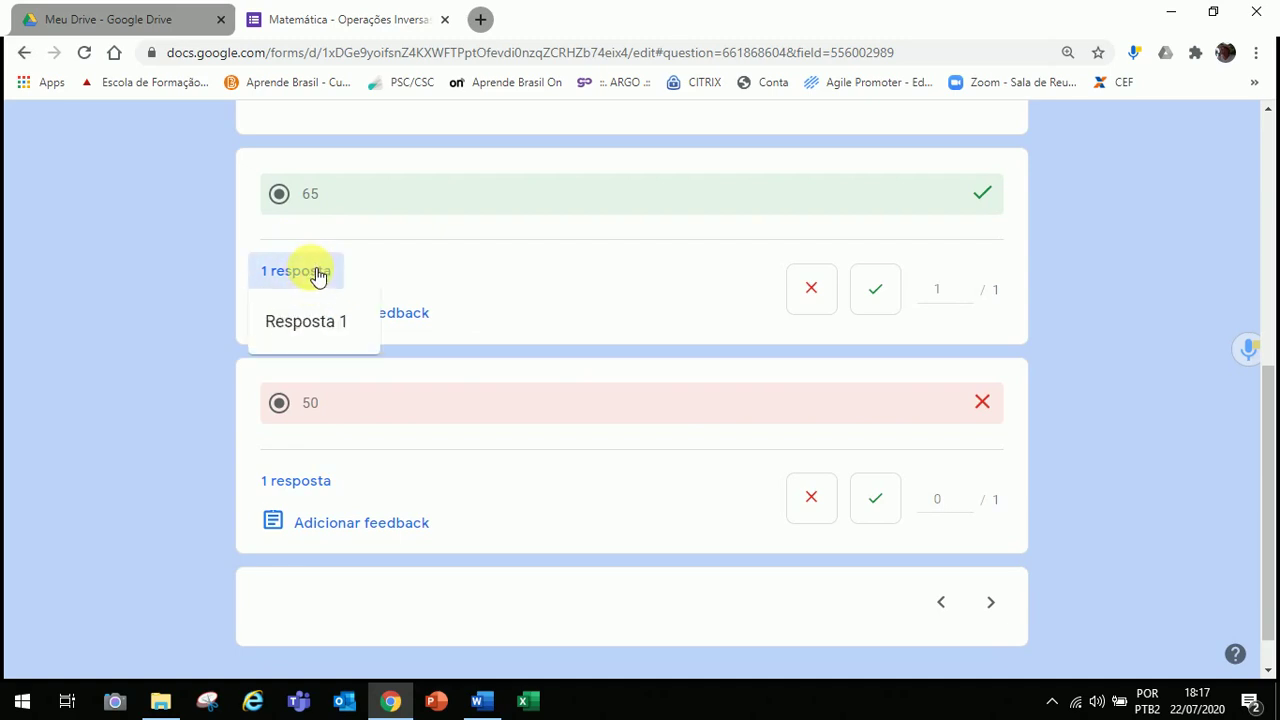
click(487, 262)
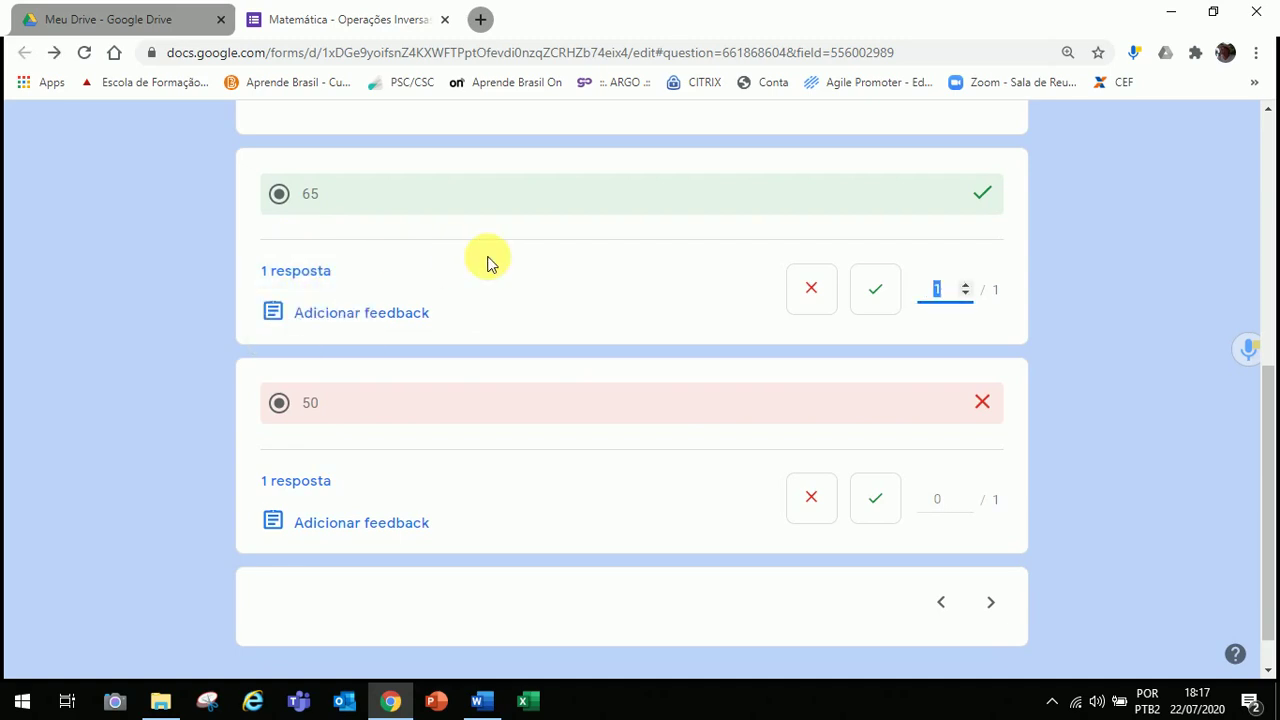
Step: Try to record a Talk and Comment voice note as feedback on the answer 65
click(343, 318)
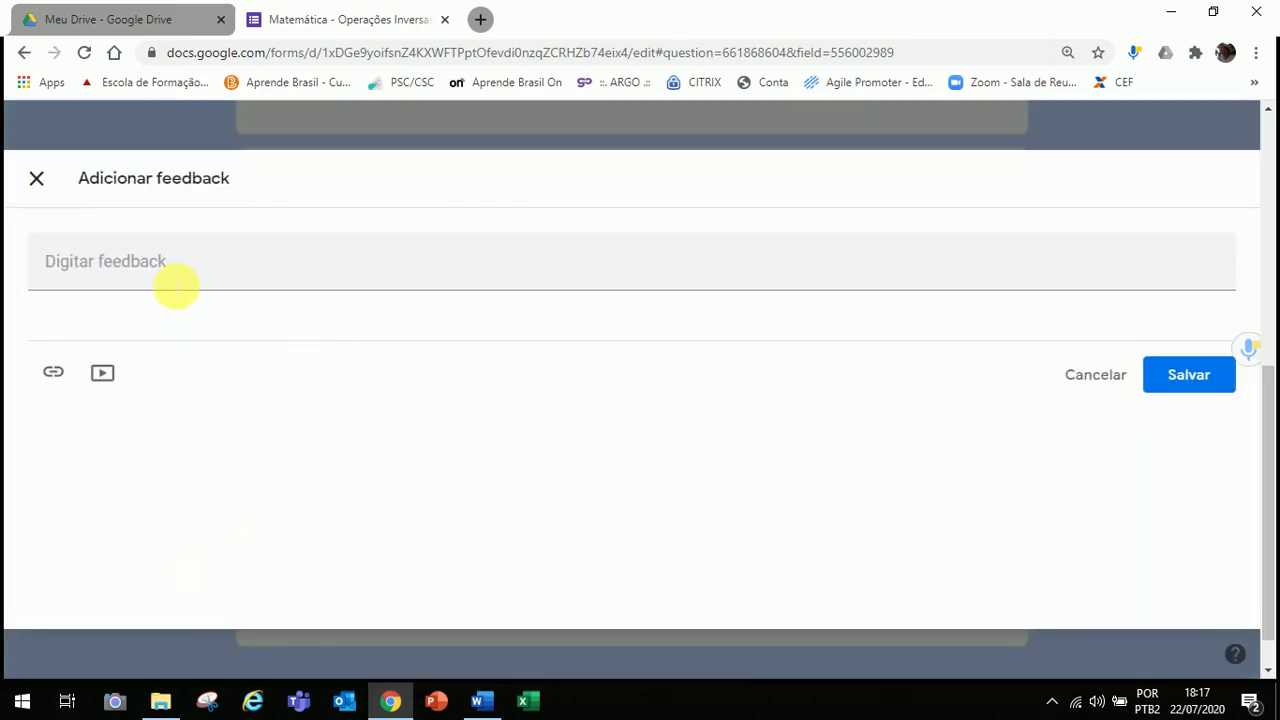
click(160, 285)
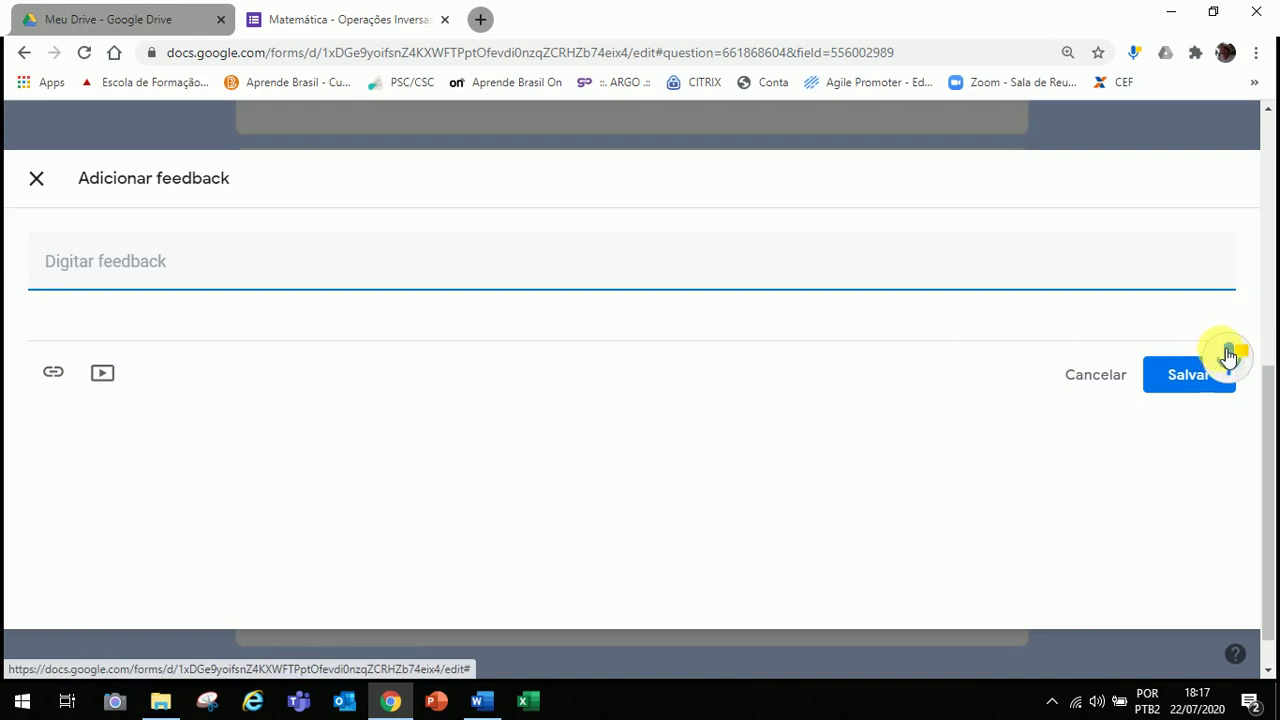
click(1228, 354)
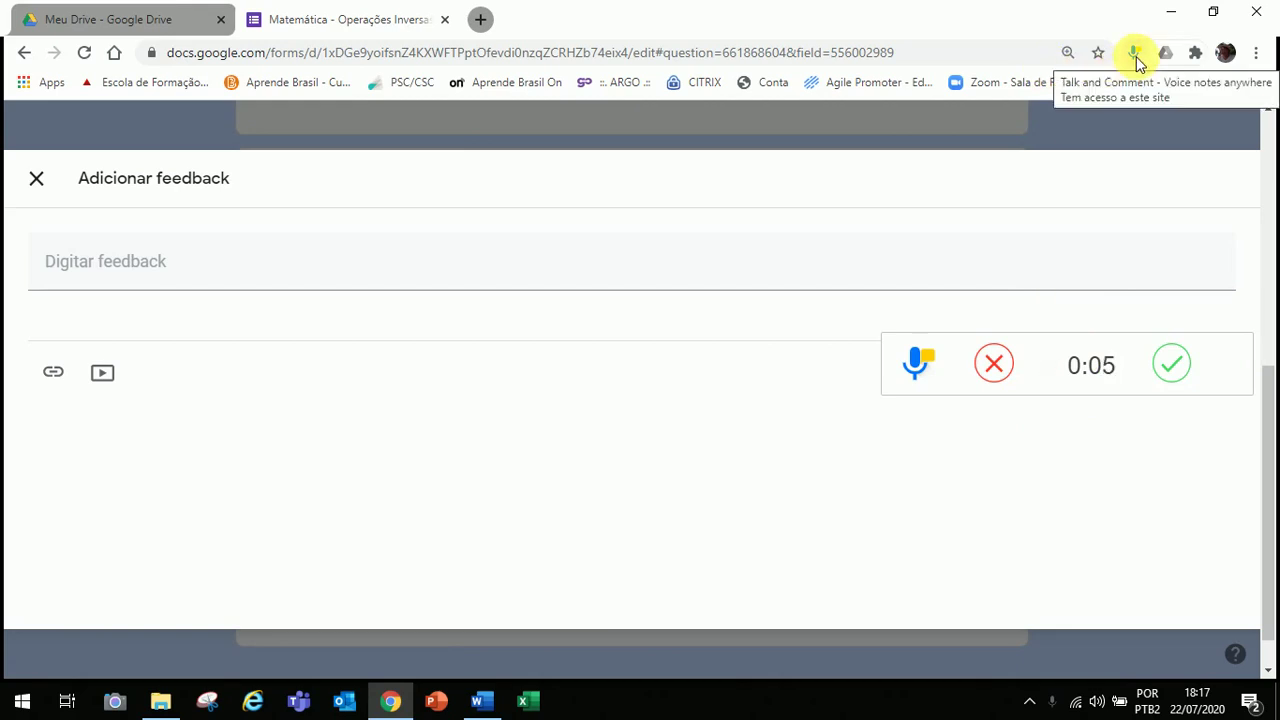
click(1175, 366)
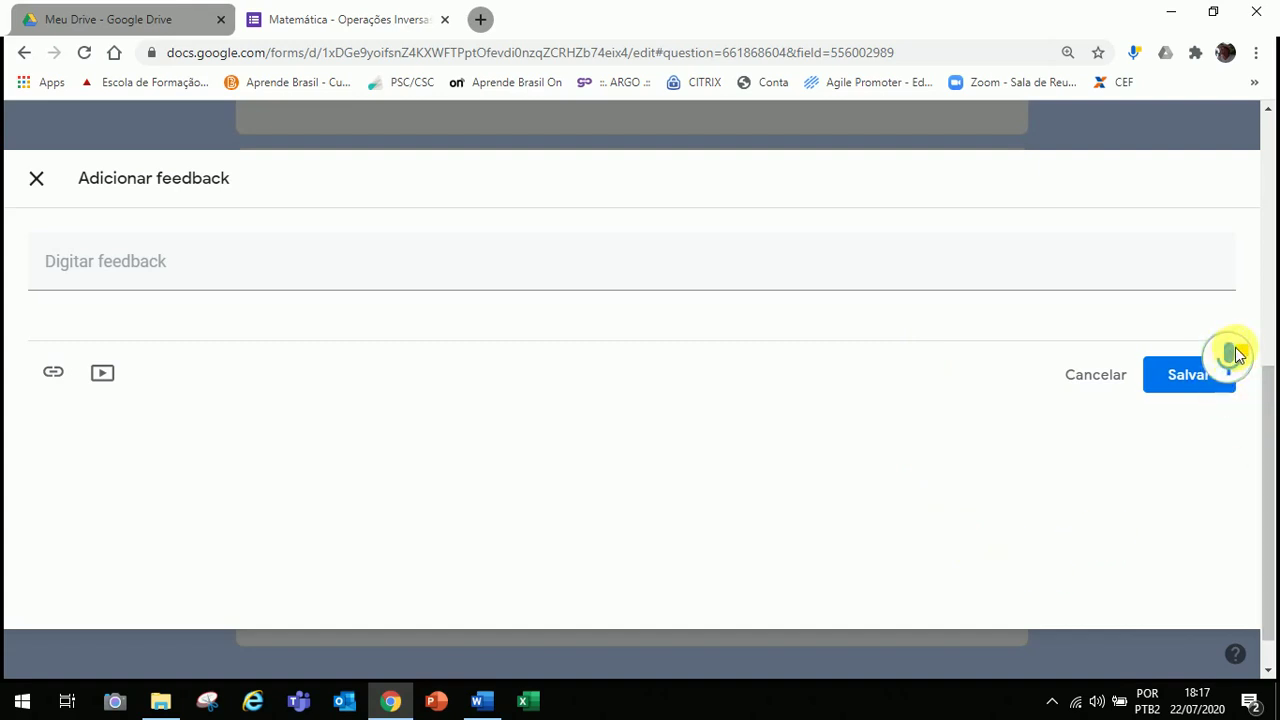
drag(1263, 500, 1270, 345)
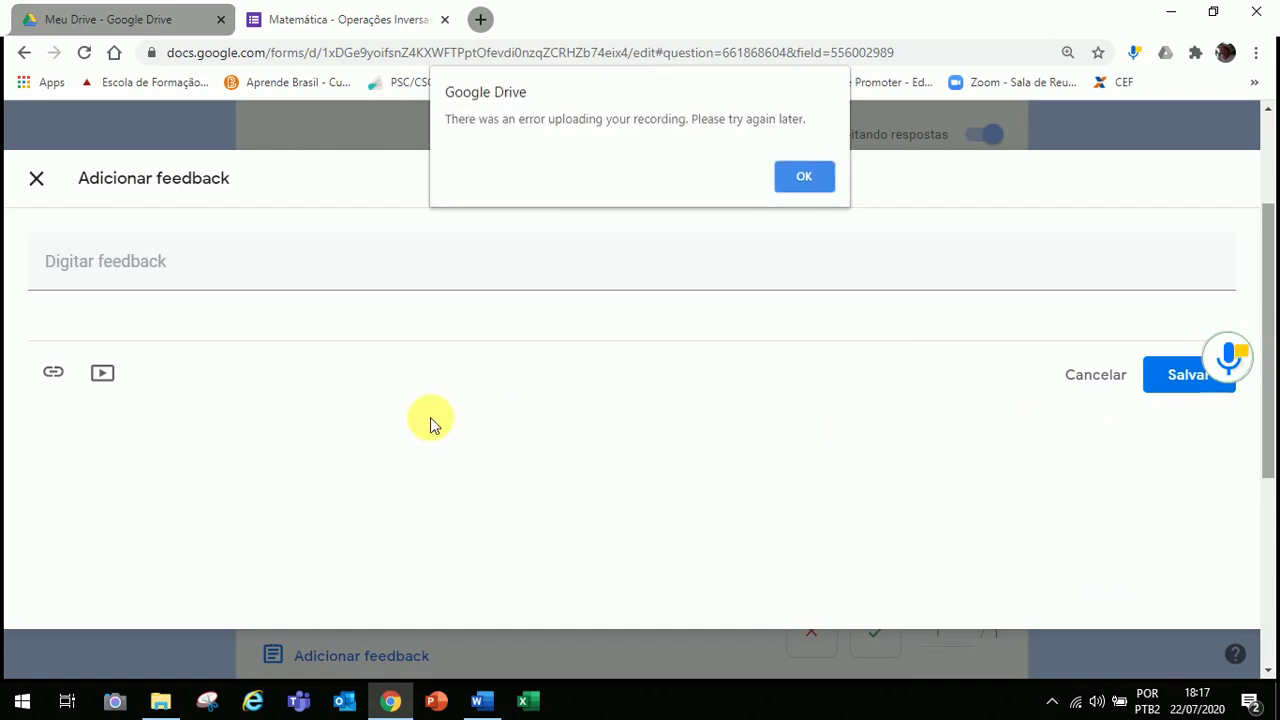
click(786, 178)
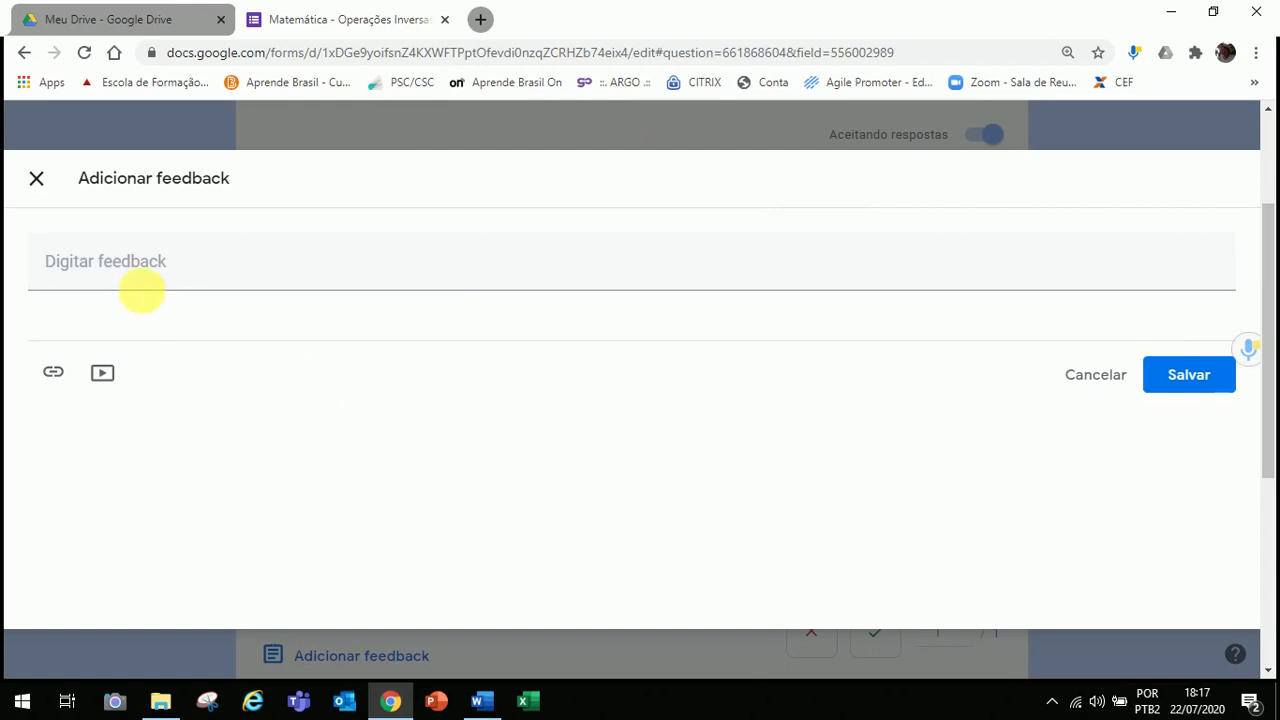
Step: Draft the feedback "Parabéns!" for the answer 65, show its link fields, and close the feedback dialog without saving
click(139, 261)
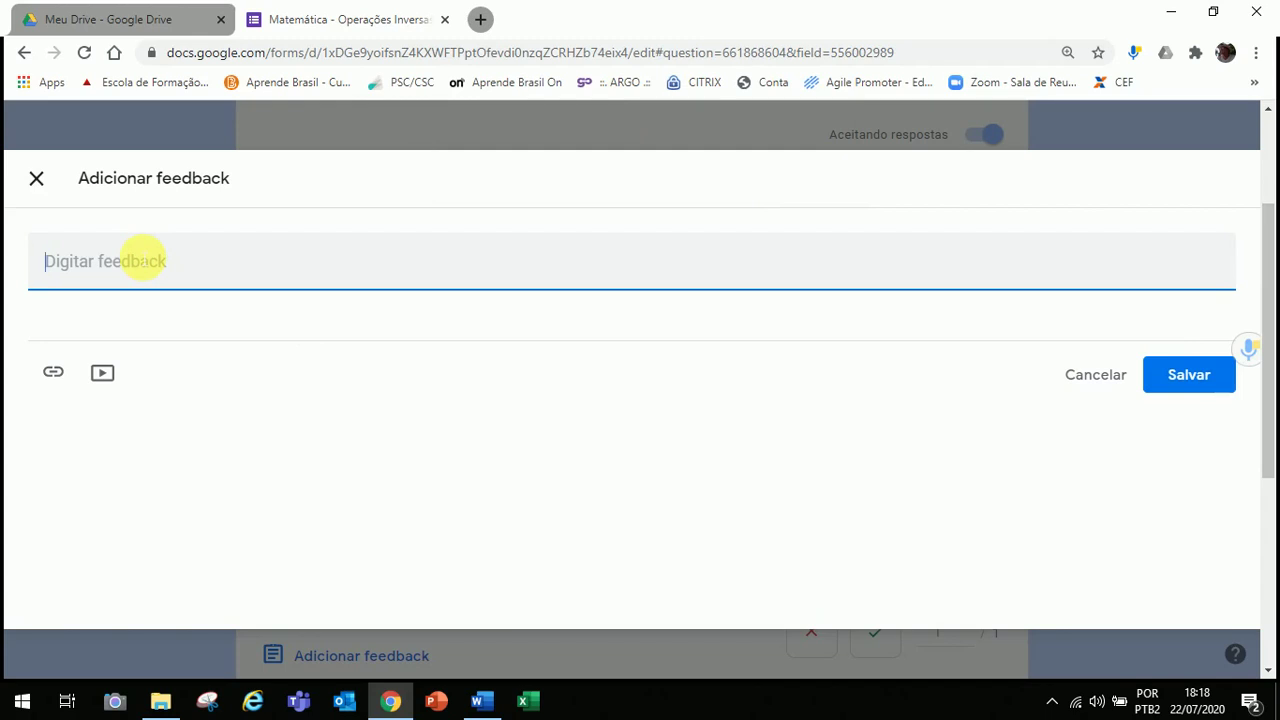
text(Pa)
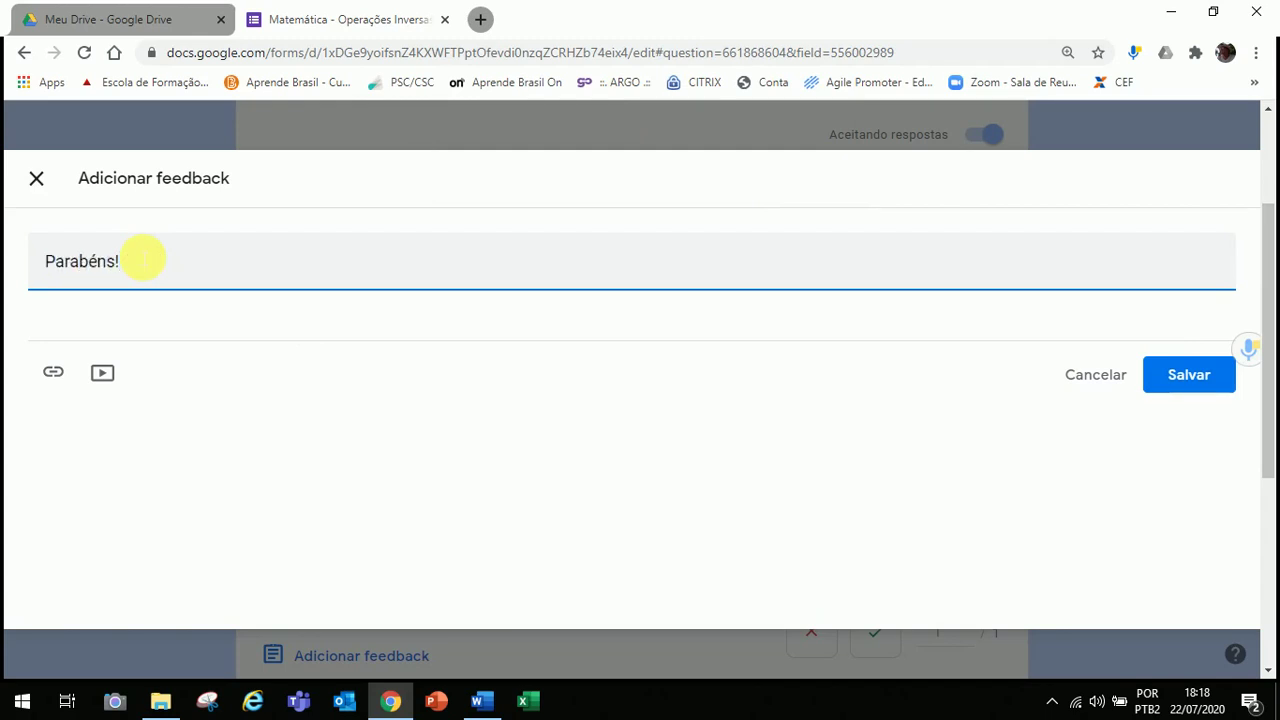
text(rabéns!)
click(53, 372)
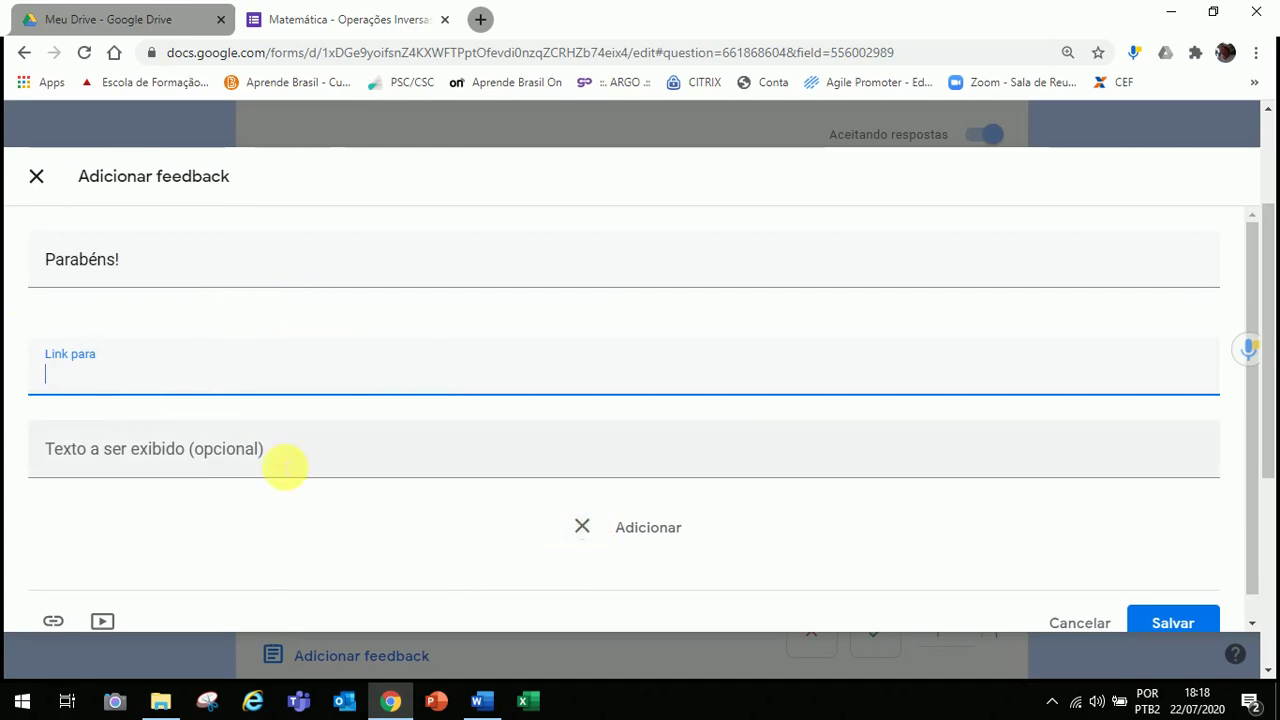
click(36, 176)
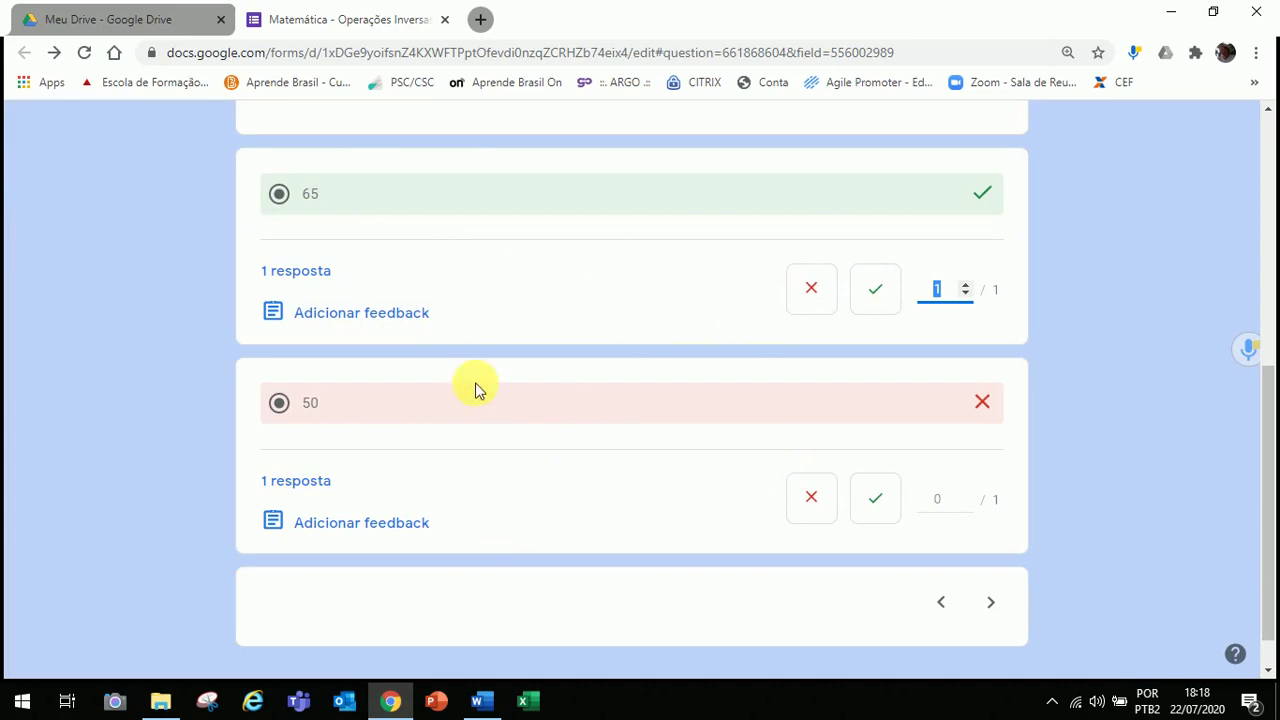
click(408, 316)
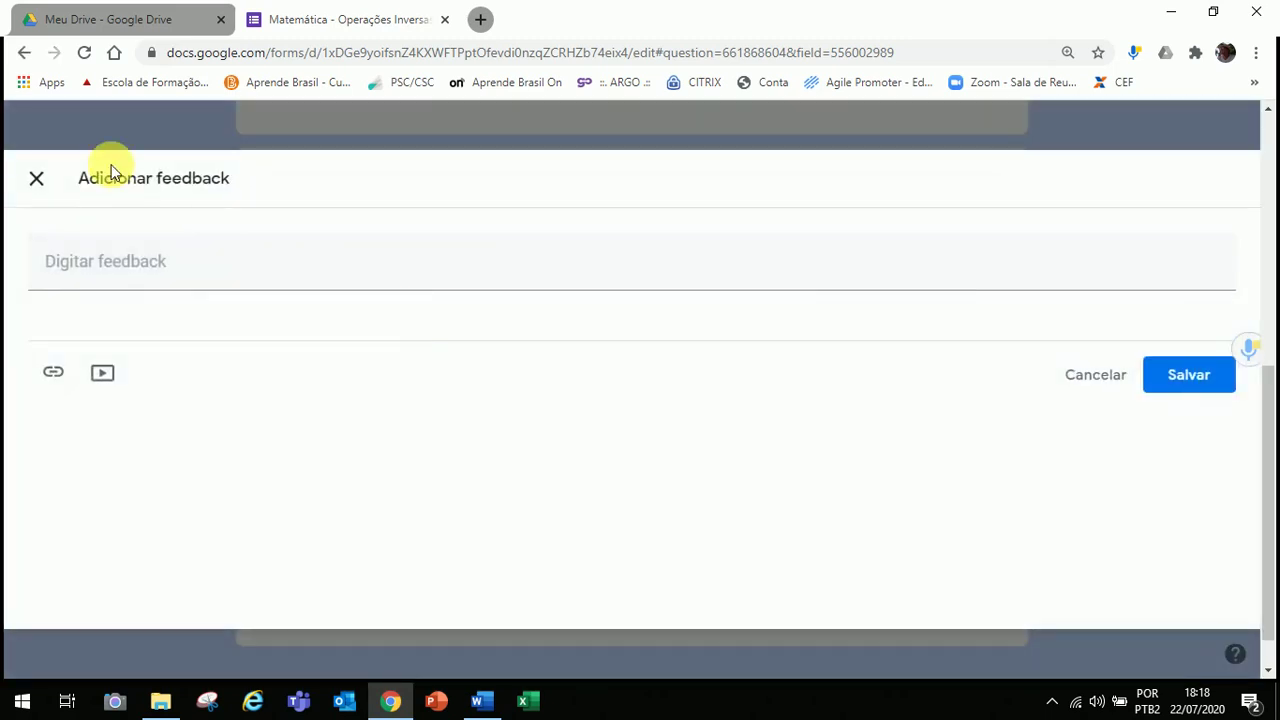
click(36, 180)
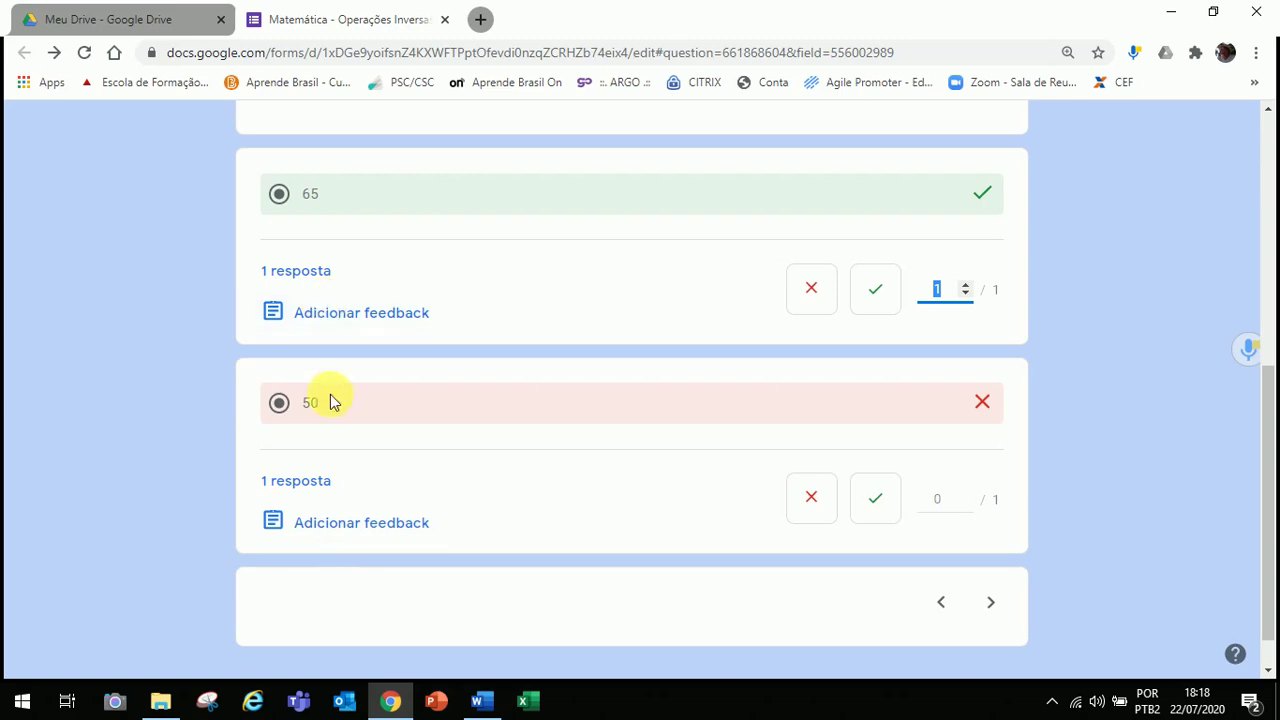
Step: List the submission that gave the answer 65, and show and hide the answer options of Pergunta 3
click(325, 277)
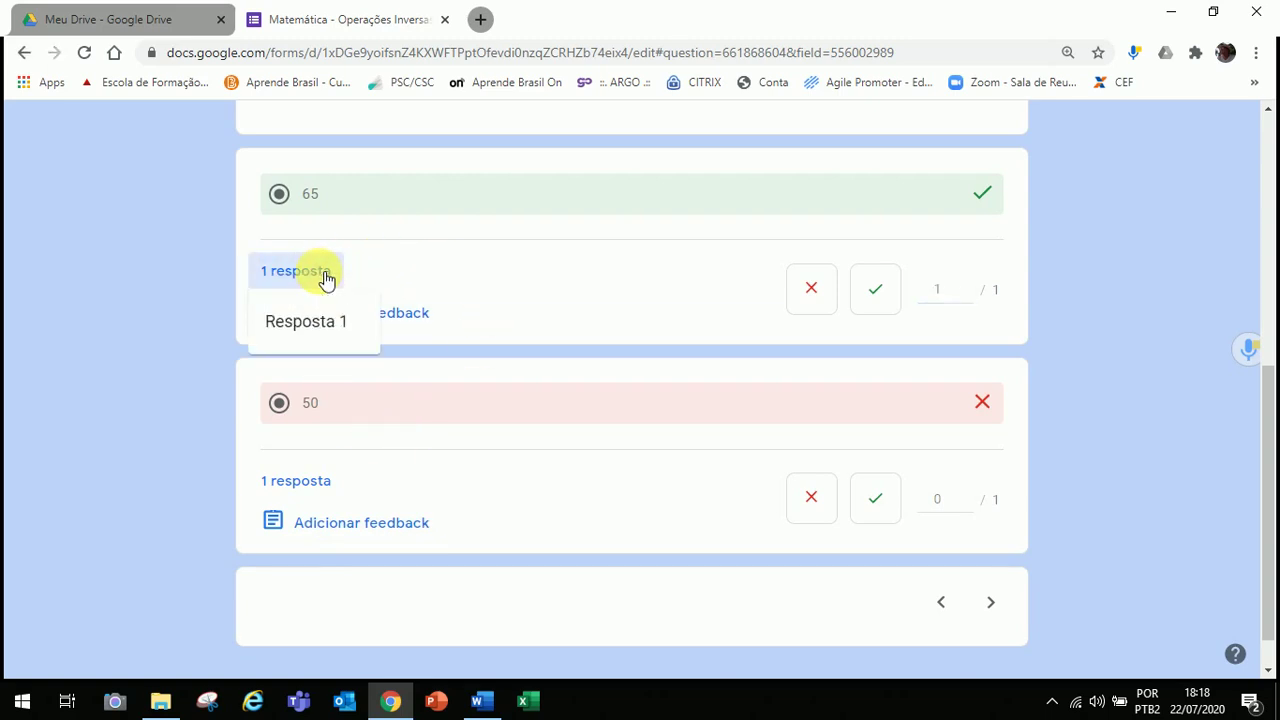
click(437, 270)
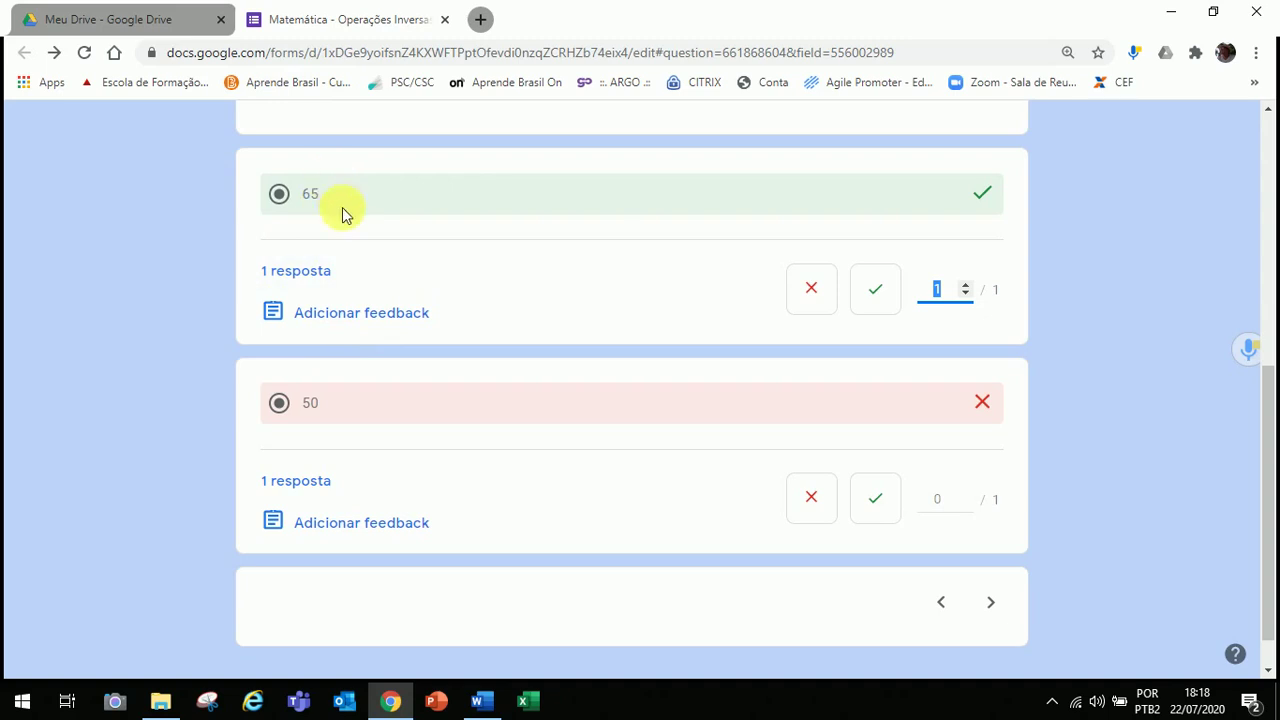
drag(1268, 443, 1254, 362)
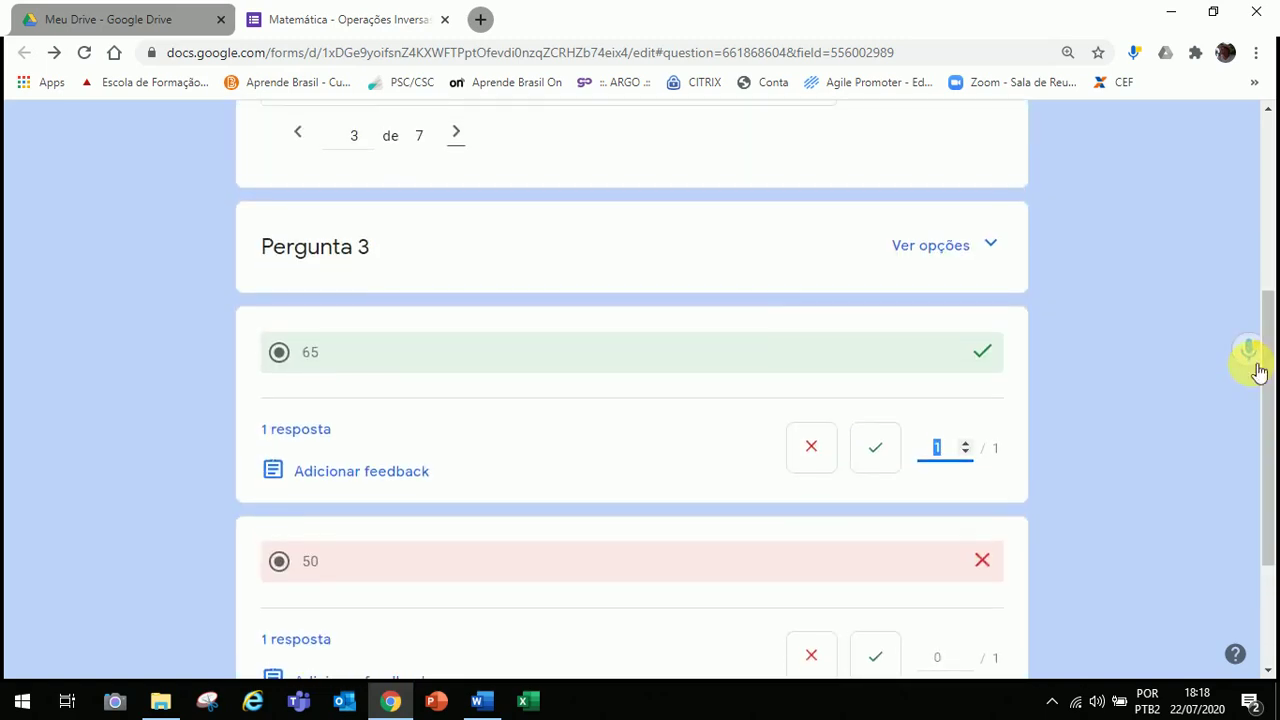
click(994, 246)
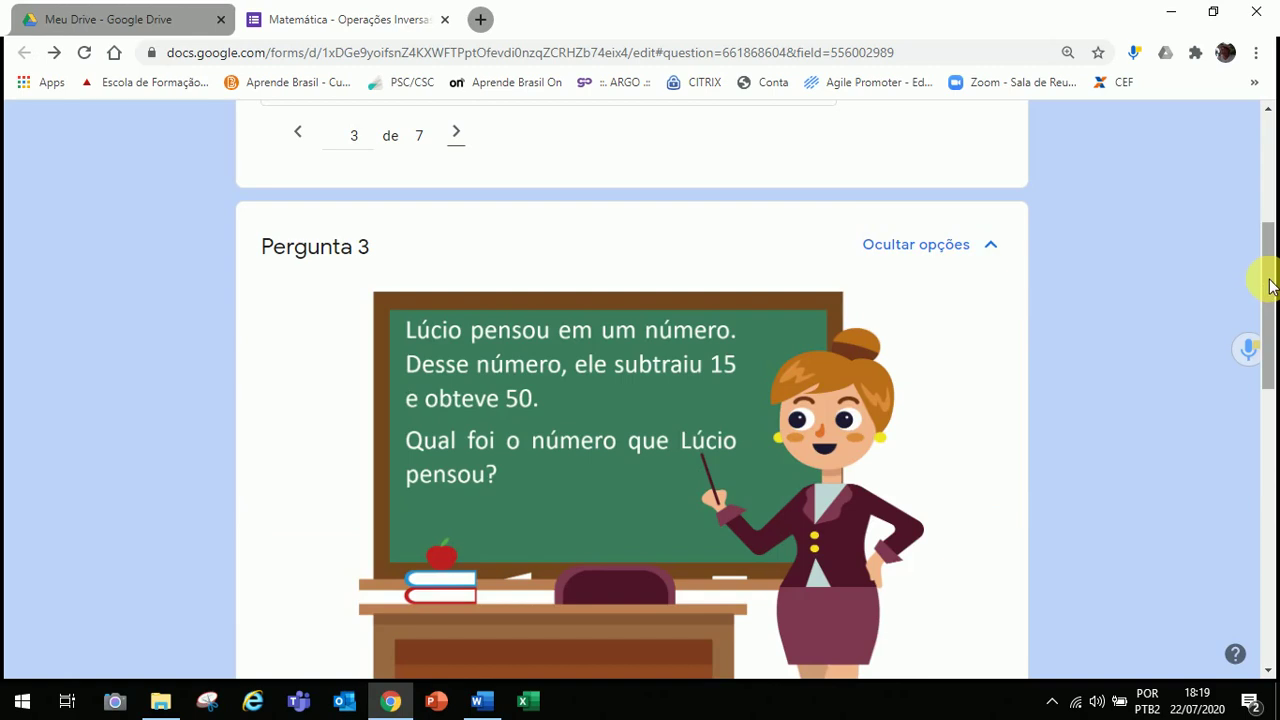
mouse_move(1270, 286)
mouse_down()
mouse_move(1272, 460)
mouse_move(1270, 292)
mouse_up()
click(997, 234)
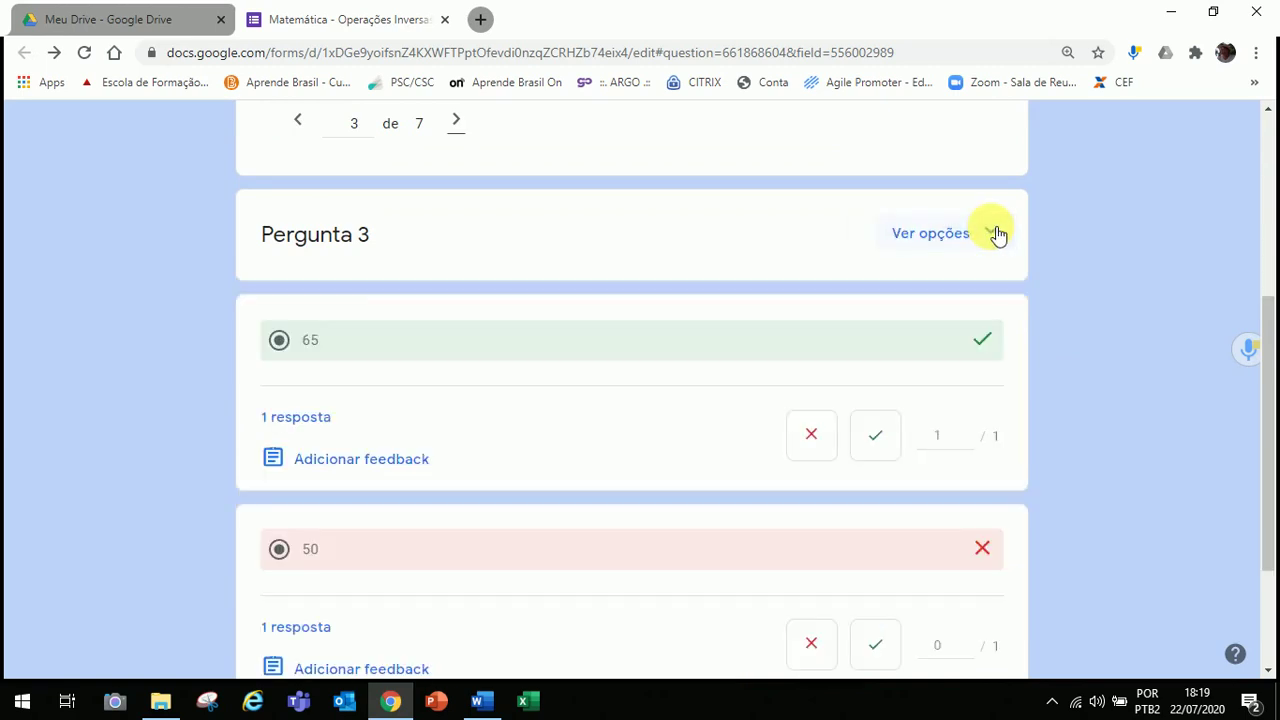
Step: Advance to the question with parcel 205 and sum 290, and check its submissions for the answer 85 and its answer options
drag(1268, 346, 1272, 462)
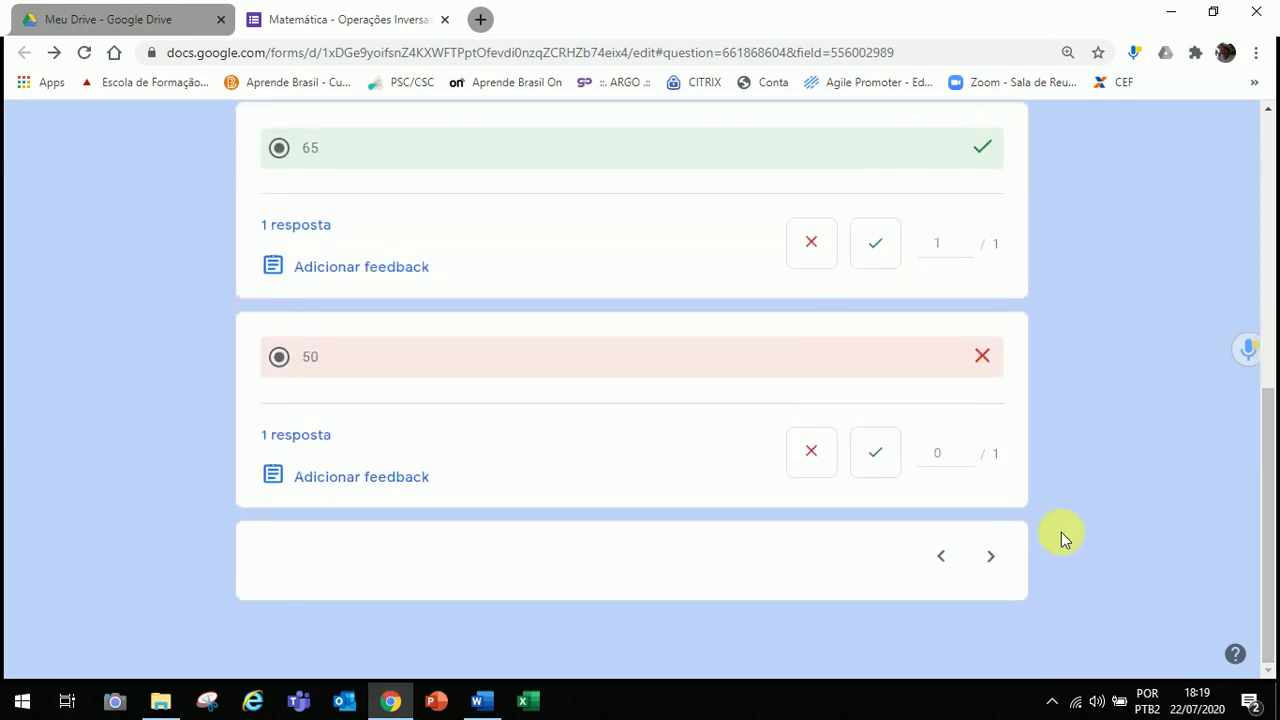
click(992, 560)
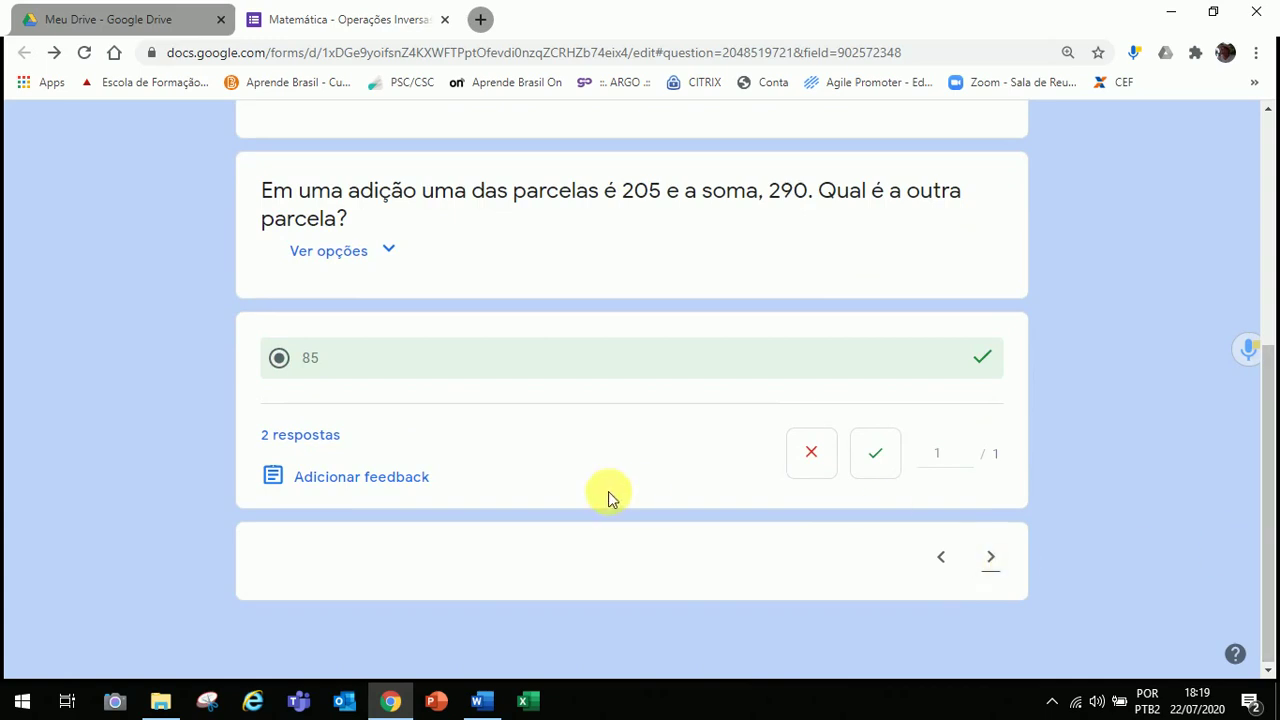
click(334, 444)
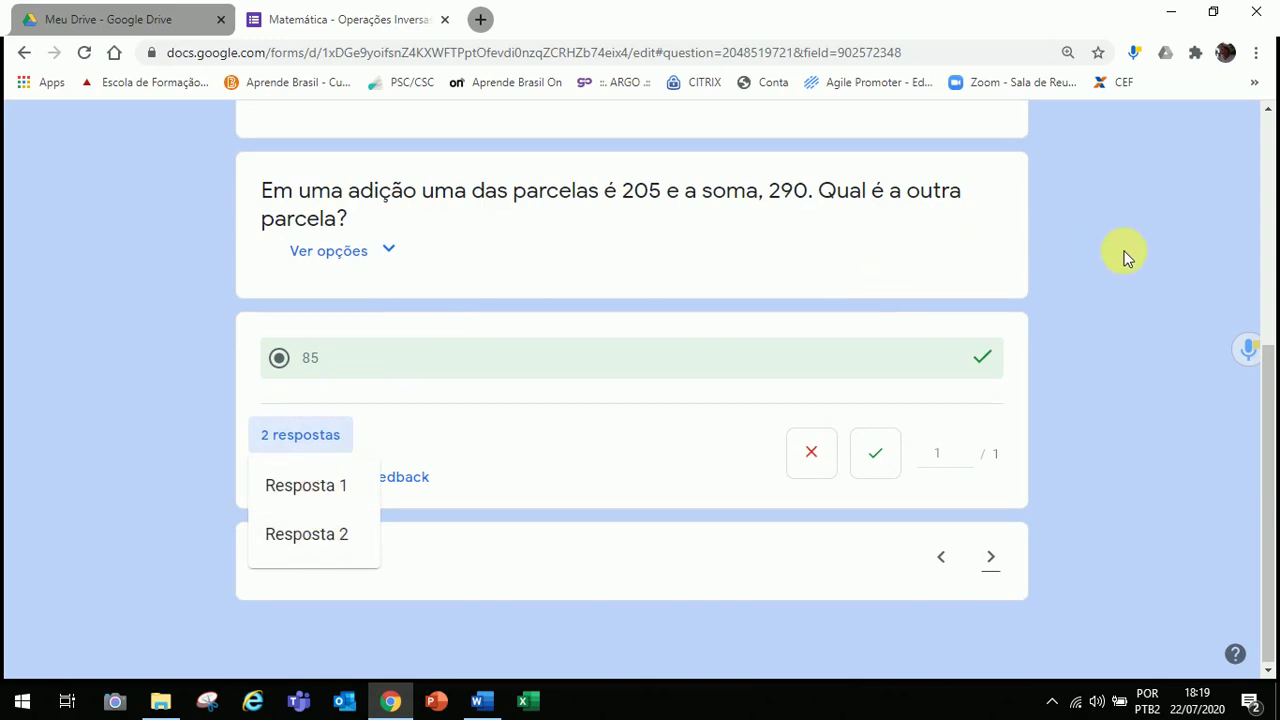
click(392, 256)
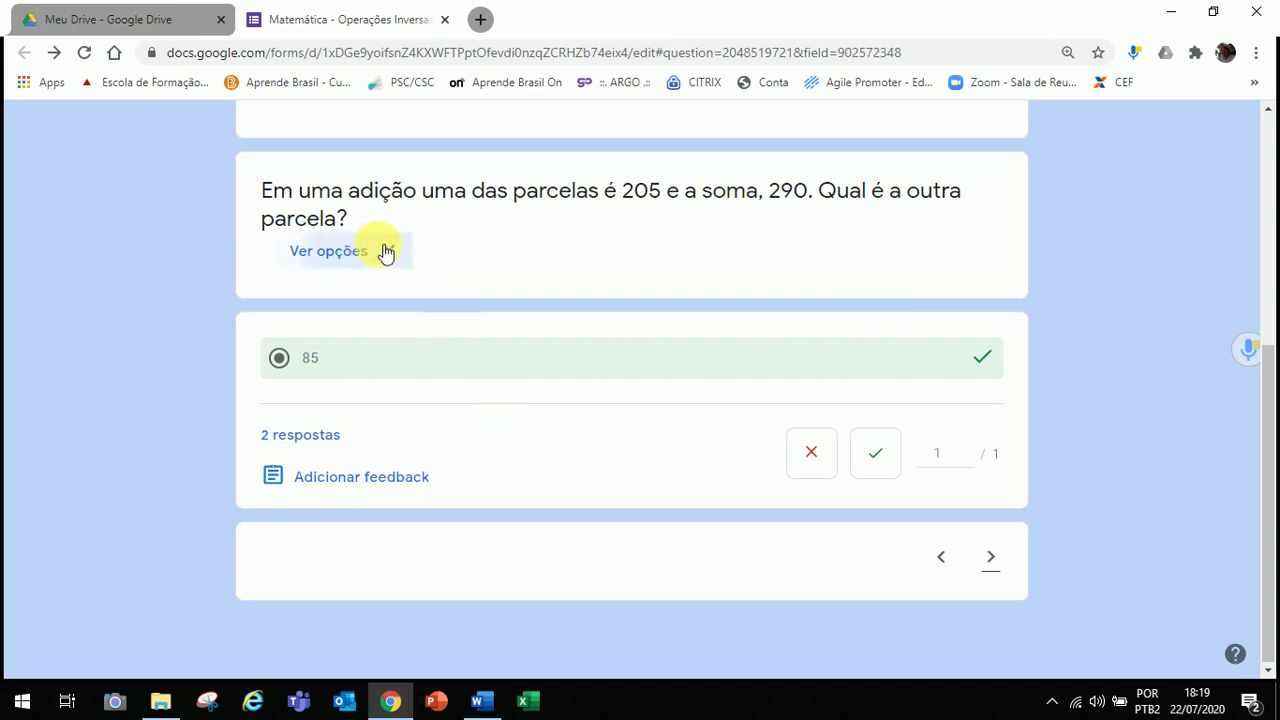
click(385, 252)
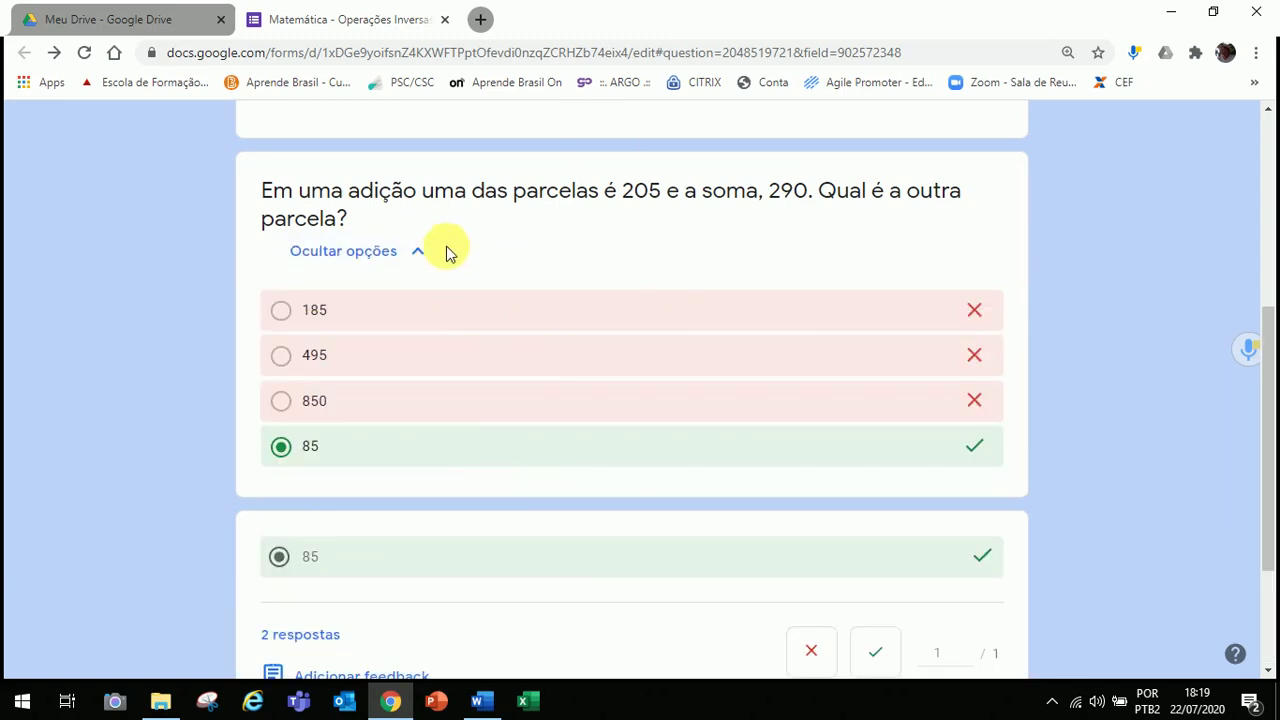
click(425, 252)
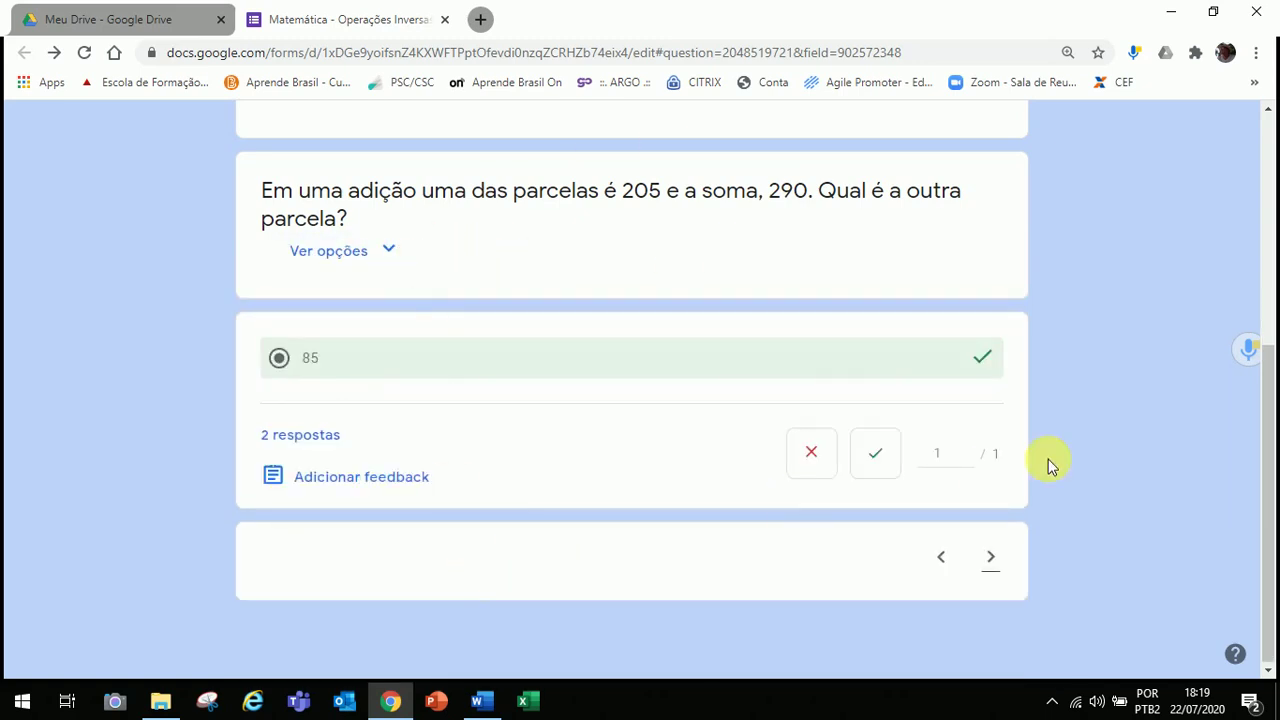
Step: Open Resposta 1 from the answer 85, view the individual feedback dialog for its answer 65, and close it without entering anything
click(342, 443)
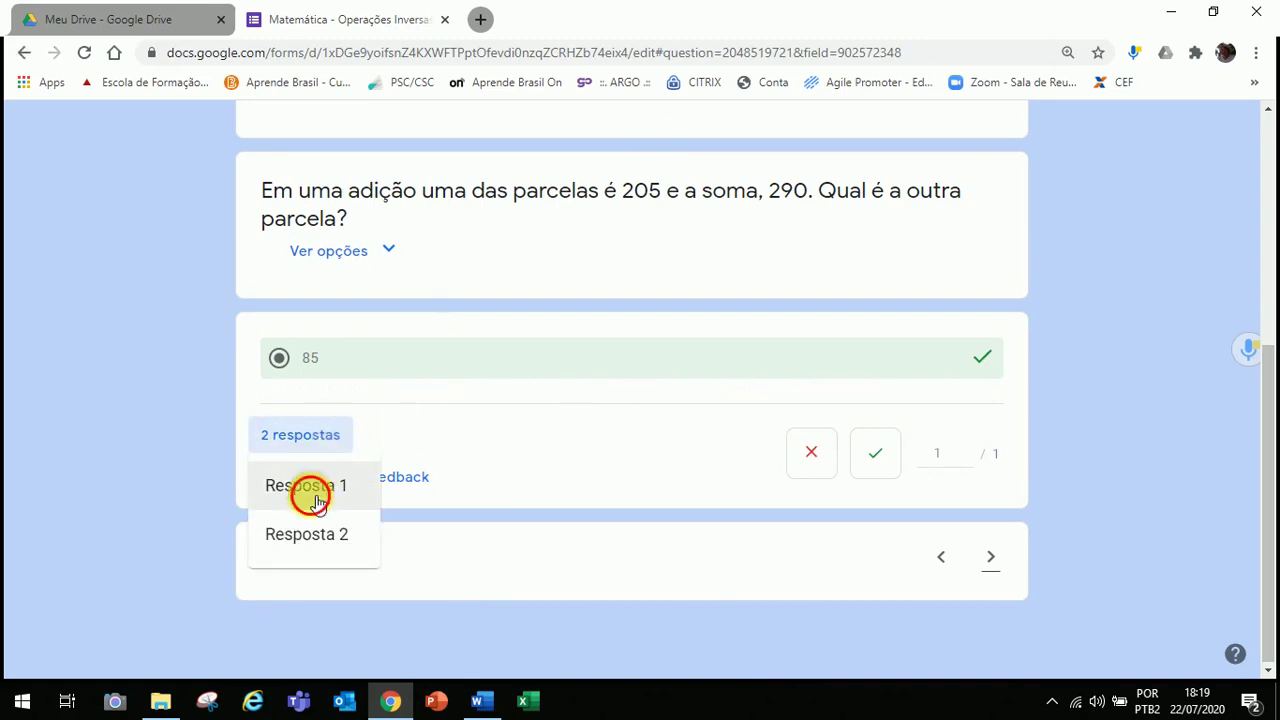
click(308, 488)
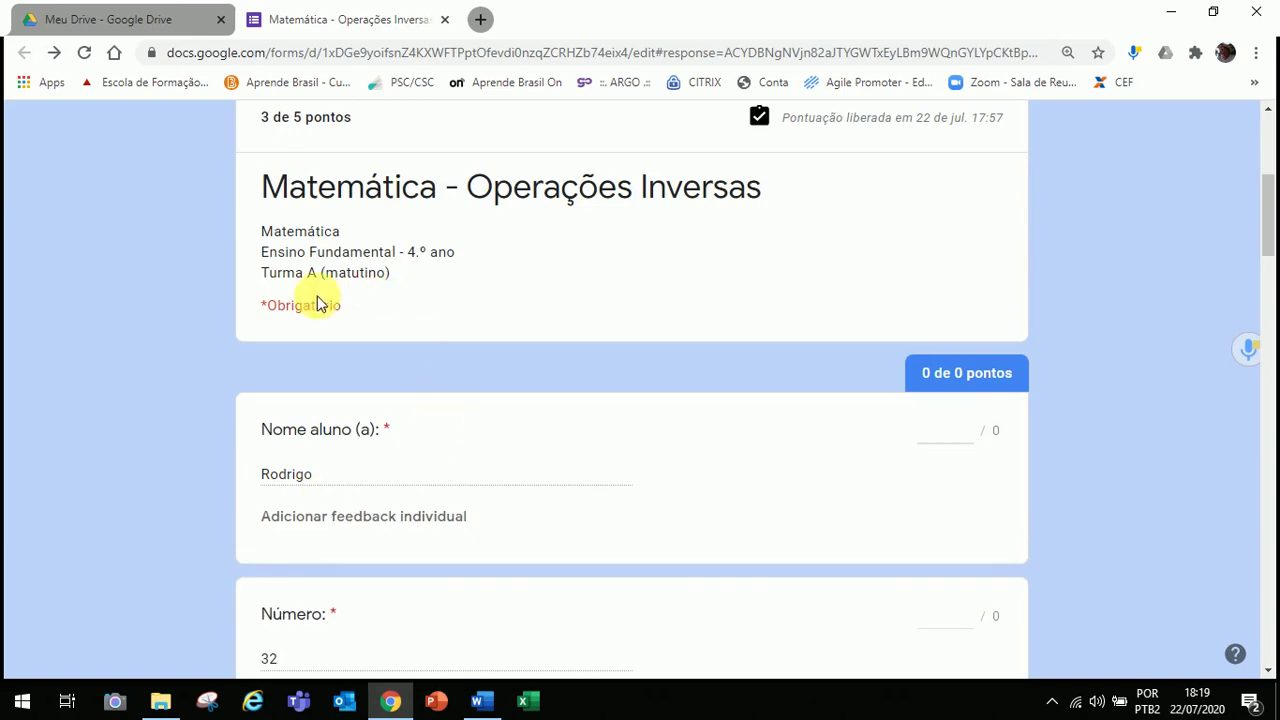
drag(1266, 193, 1272, 383)
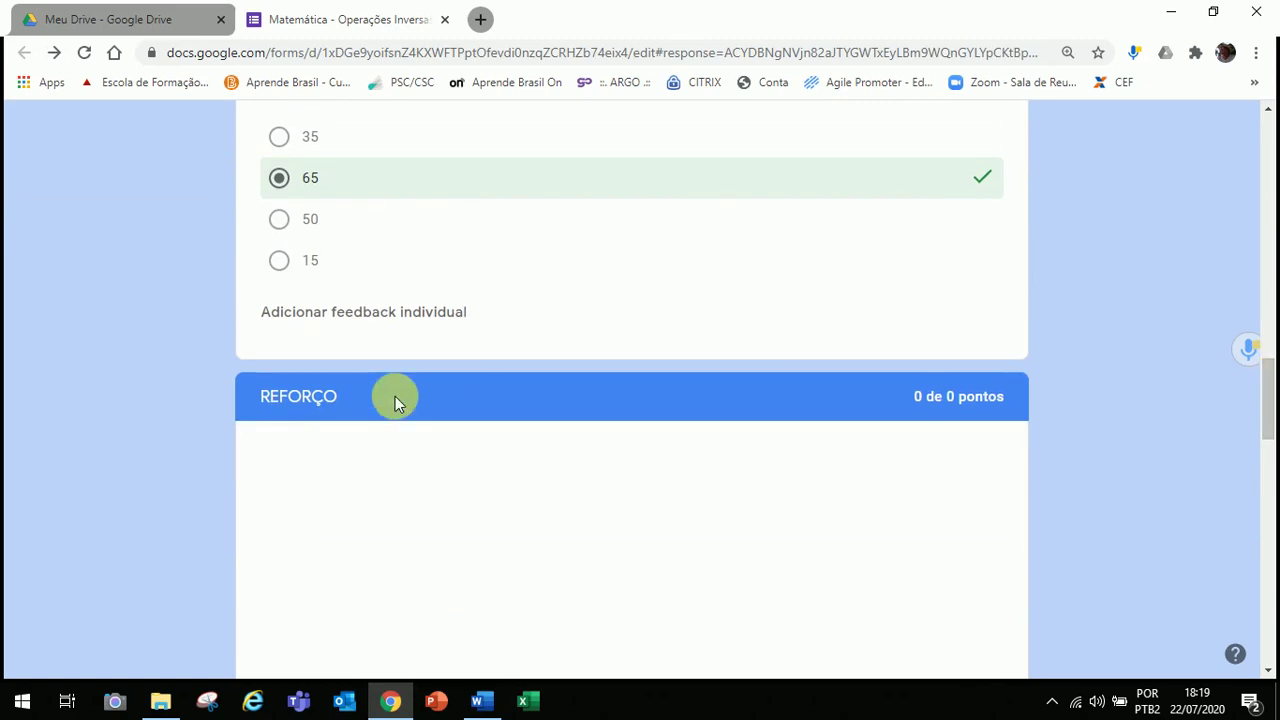
click(357, 314)
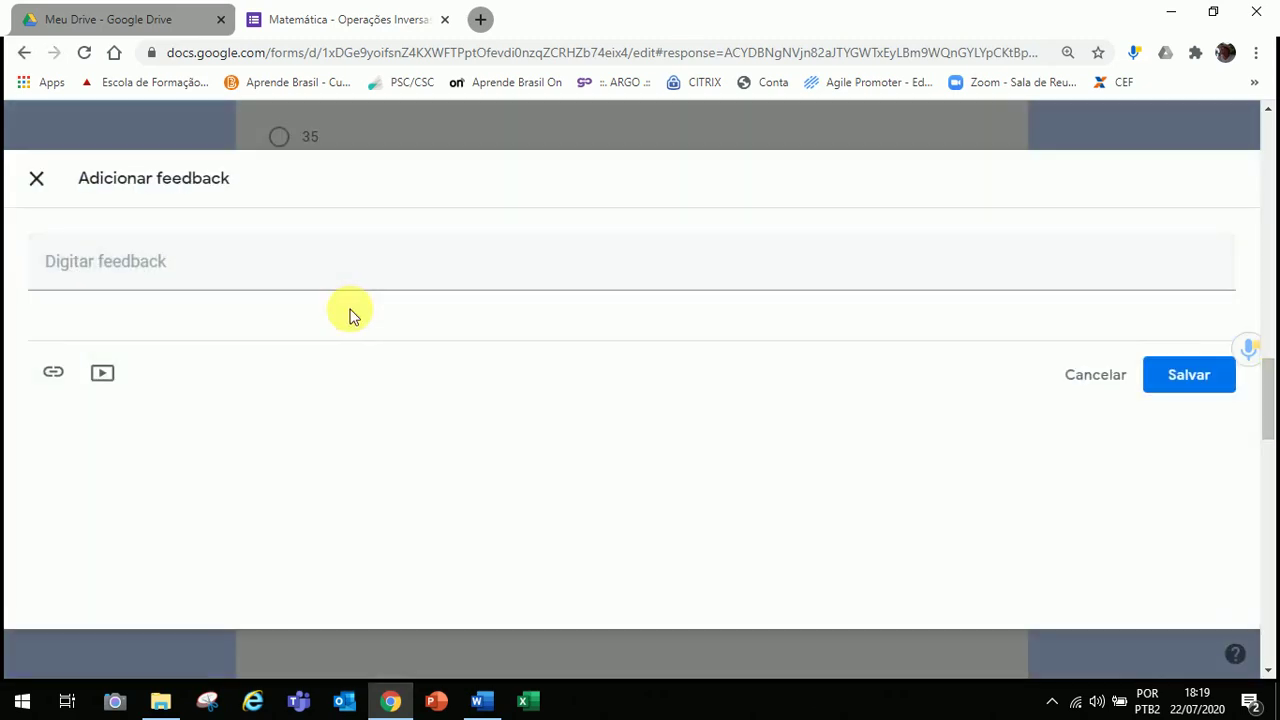
click(44, 178)
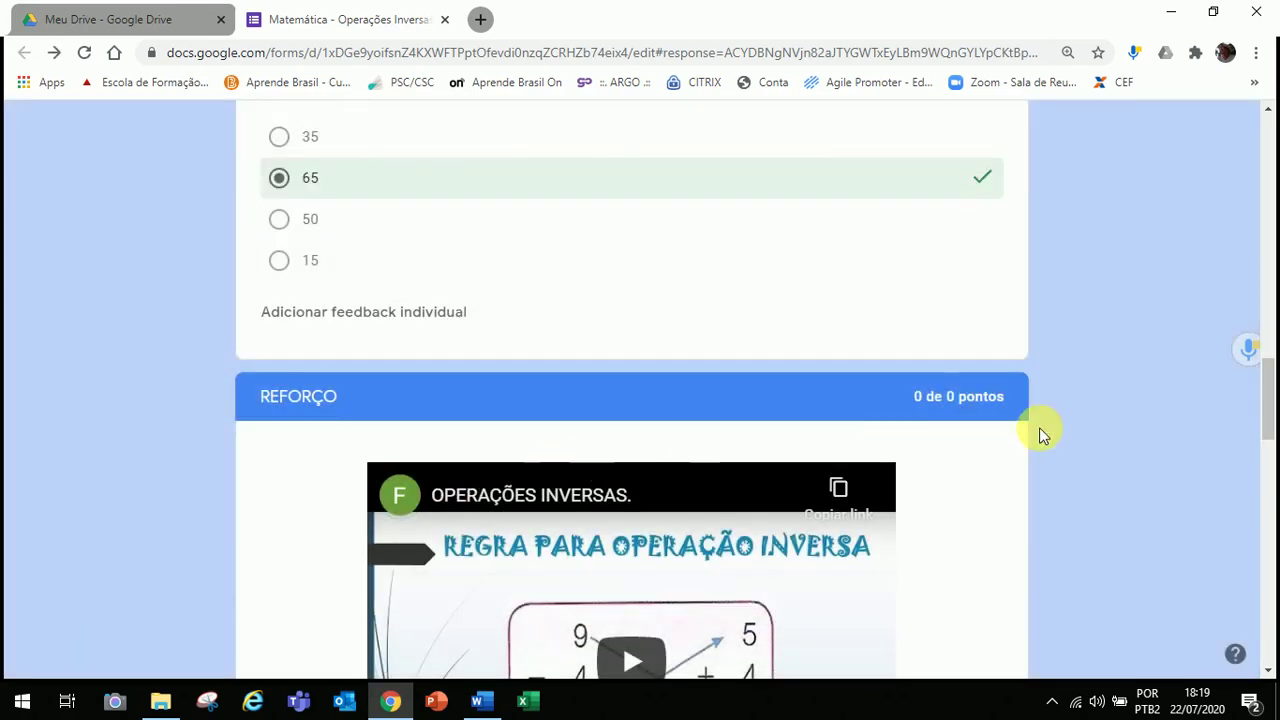
Step: Return to the responses by question and go back to Pergunta 3
drag(1270, 400, 1220, 135)
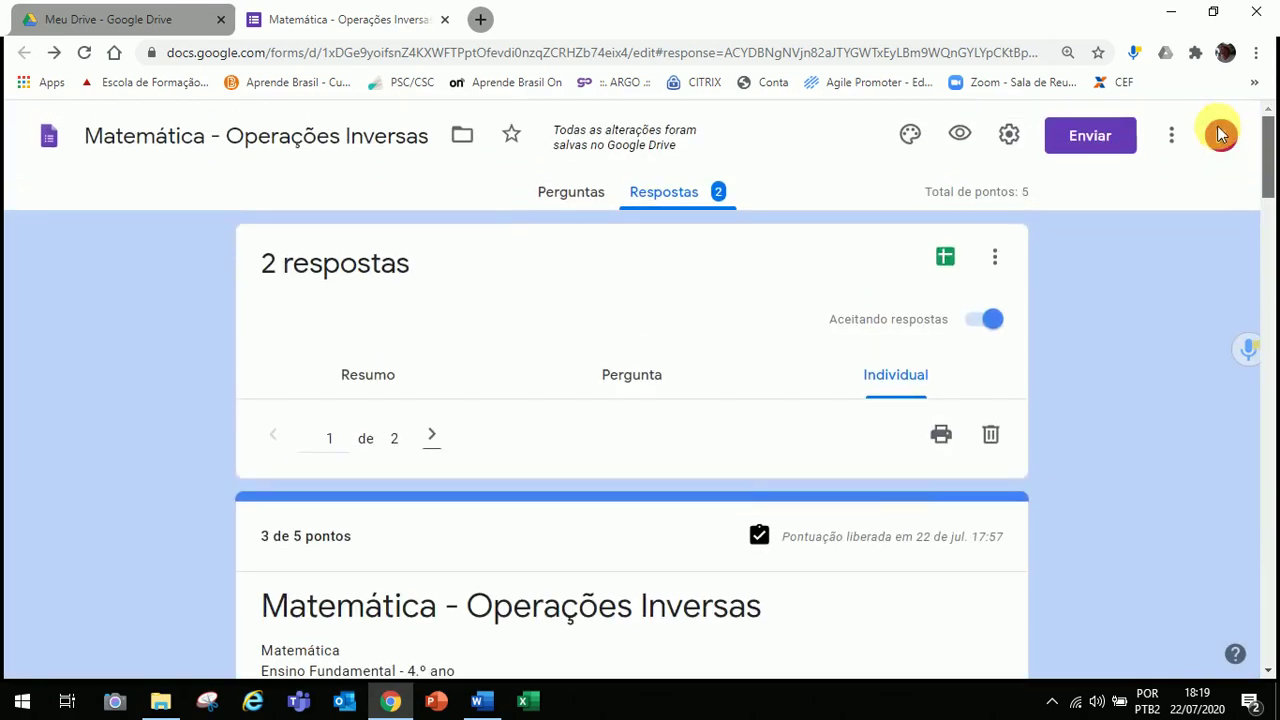
click(638, 378)
drag(1269, 214, 1251, 407)
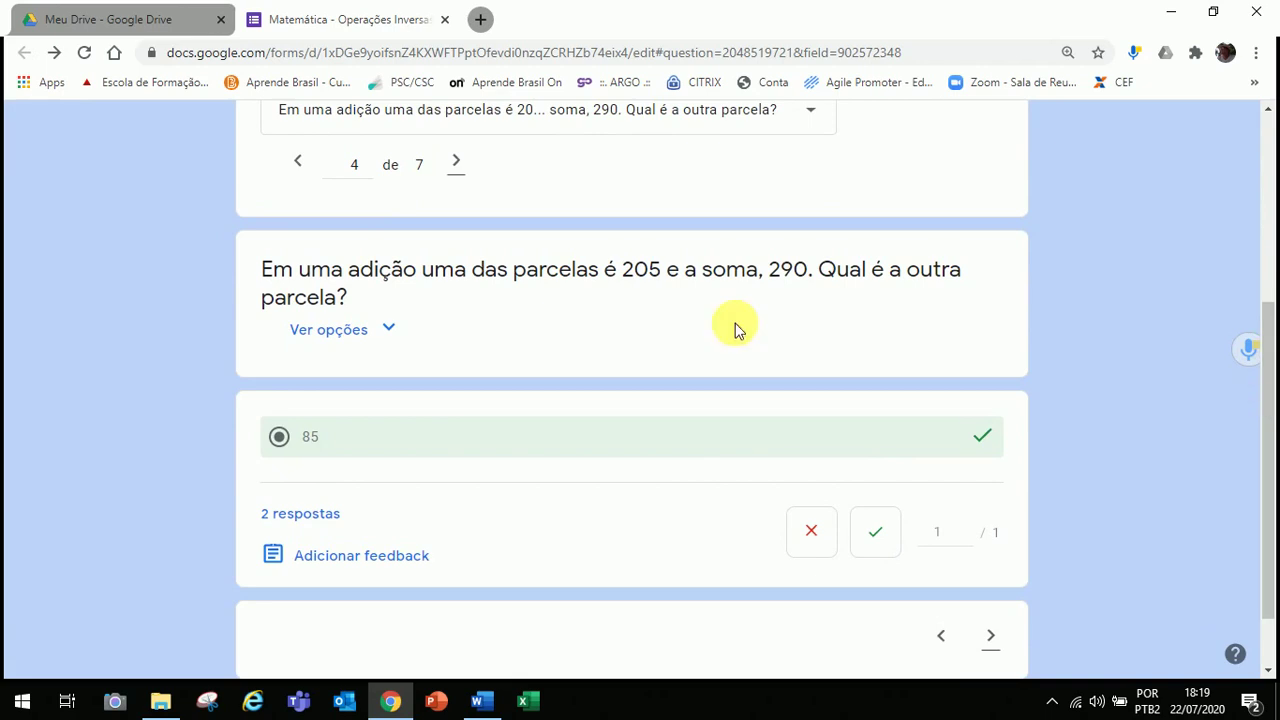
click(300, 162)
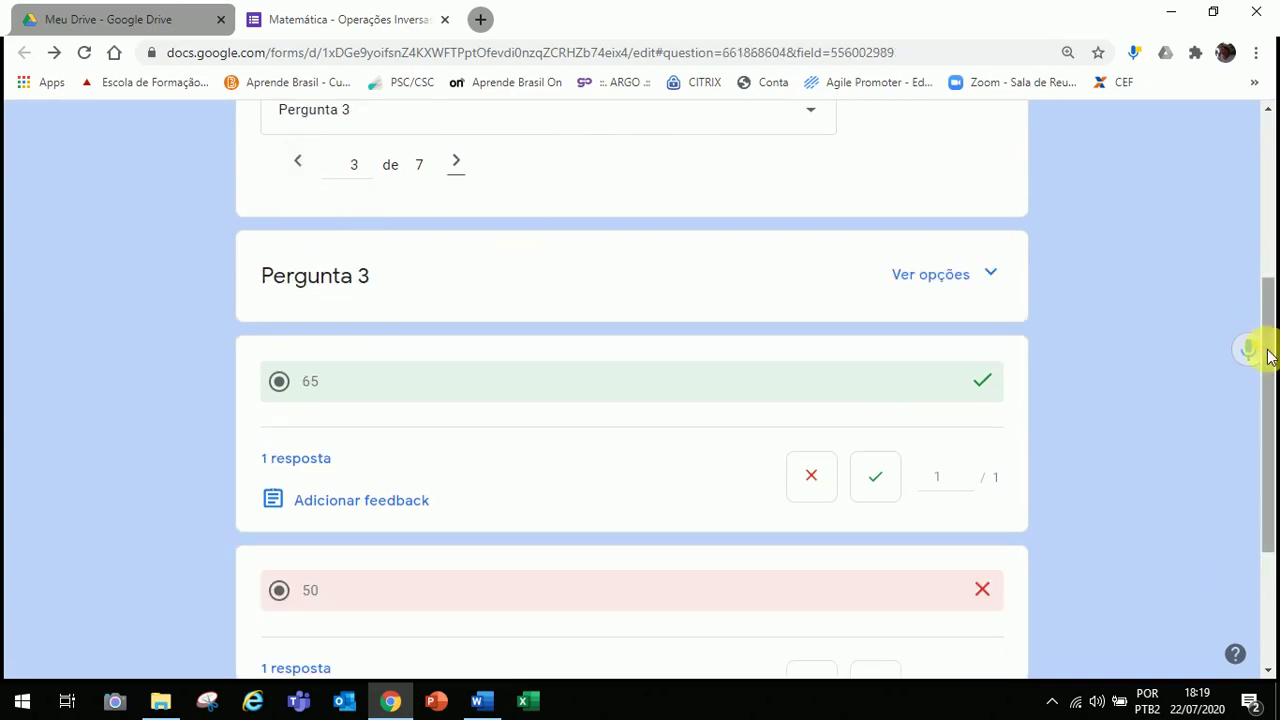
Step: Examine the shared feedback dialog and the submission list for the answer 65 to Pergunta 3, leaving the feedback empty
drag(1270, 357, 1272, 478)
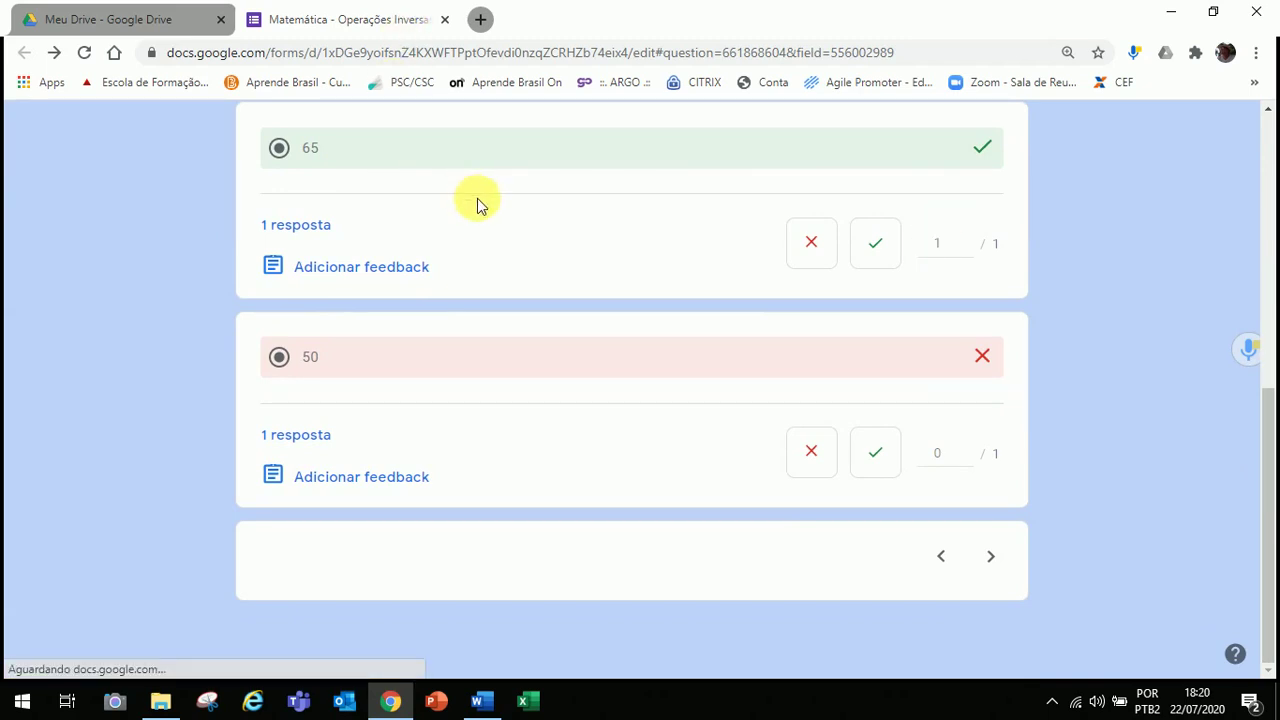
click(343, 277)
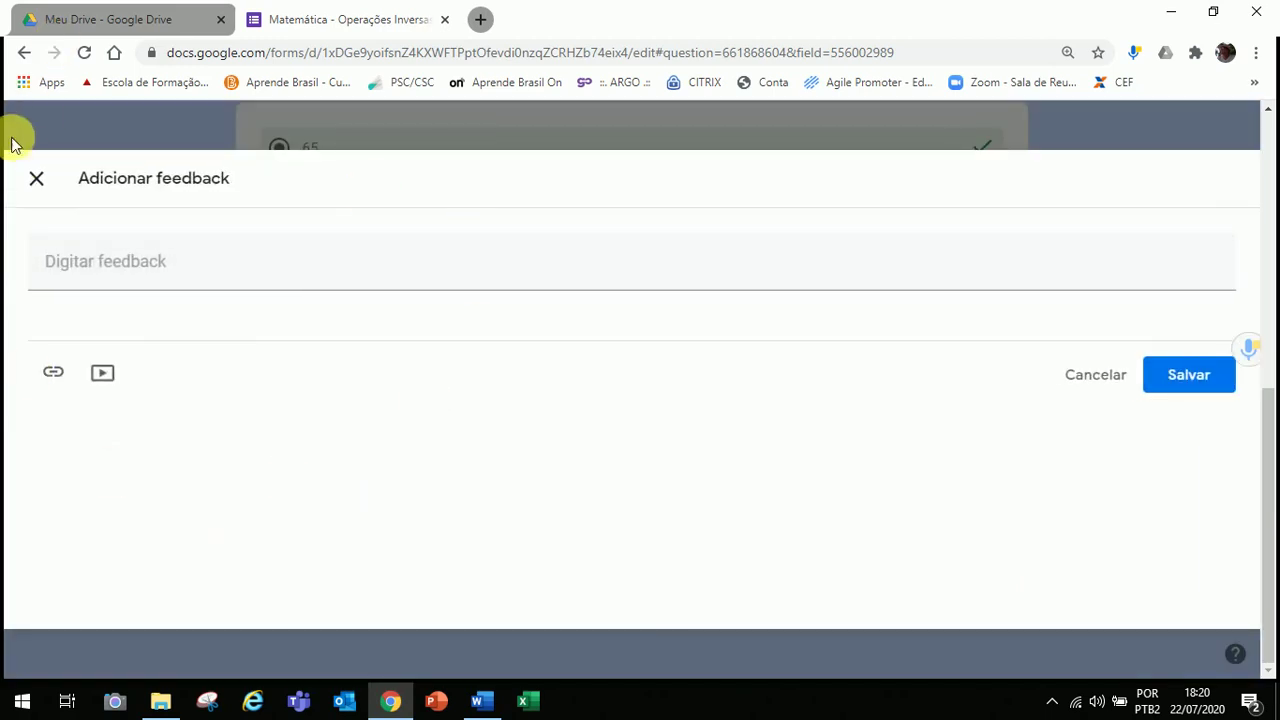
click(35, 178)
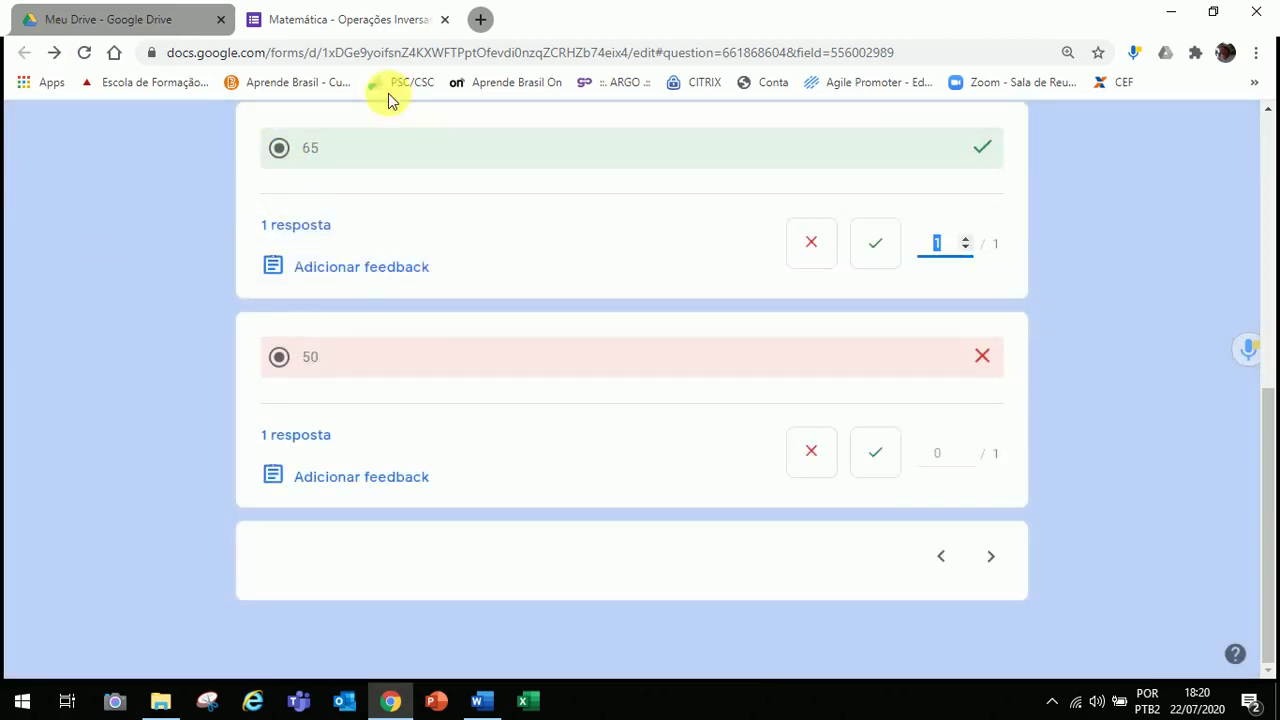
click(318, 230)
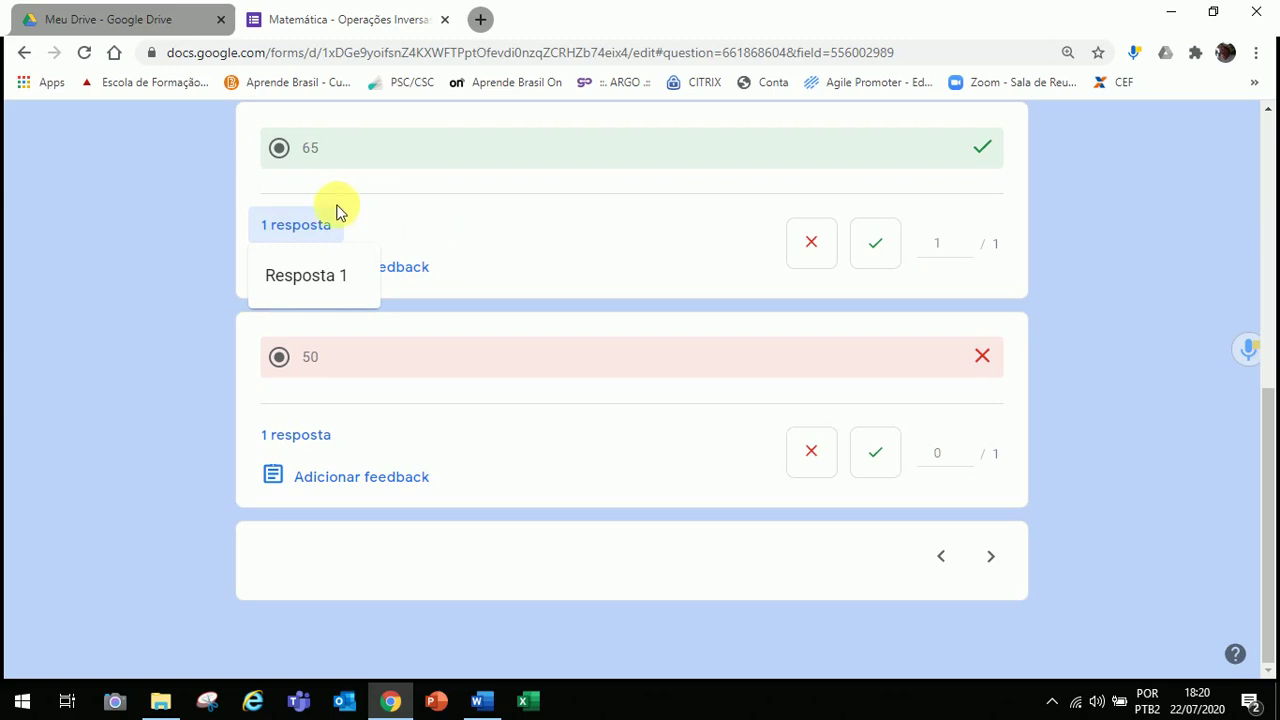
click(491, 229)
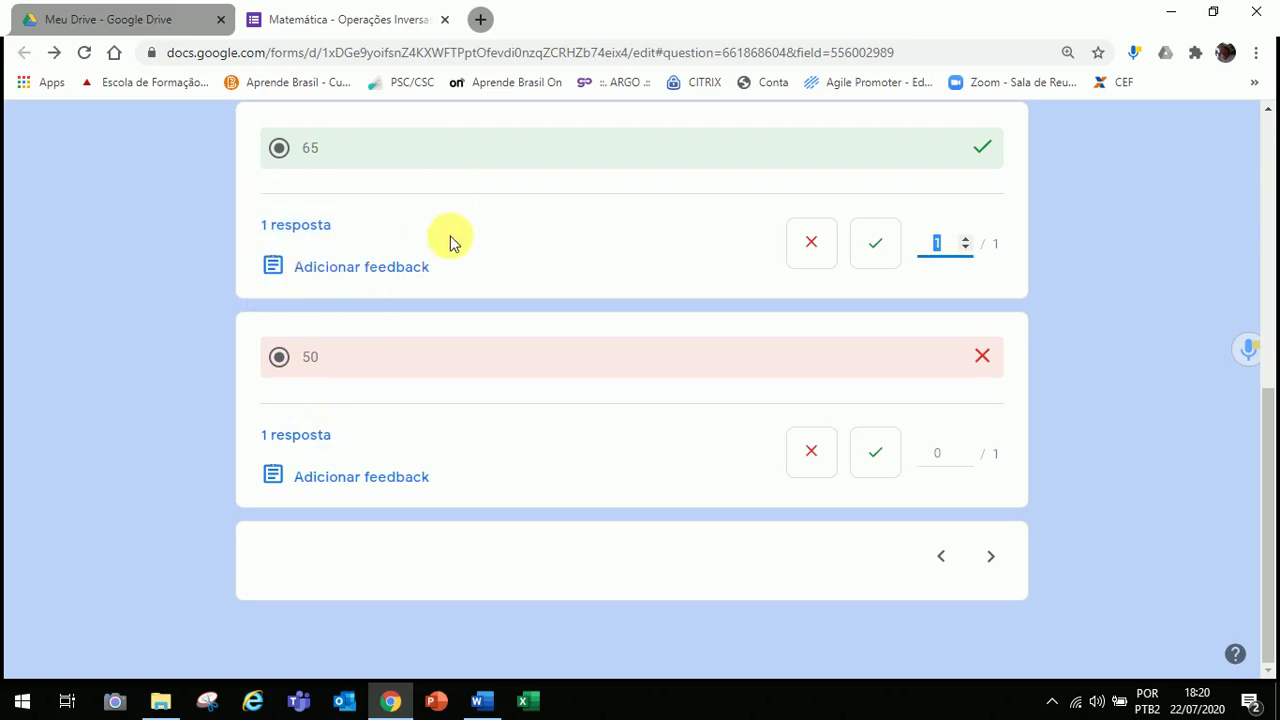
click(407, 278)
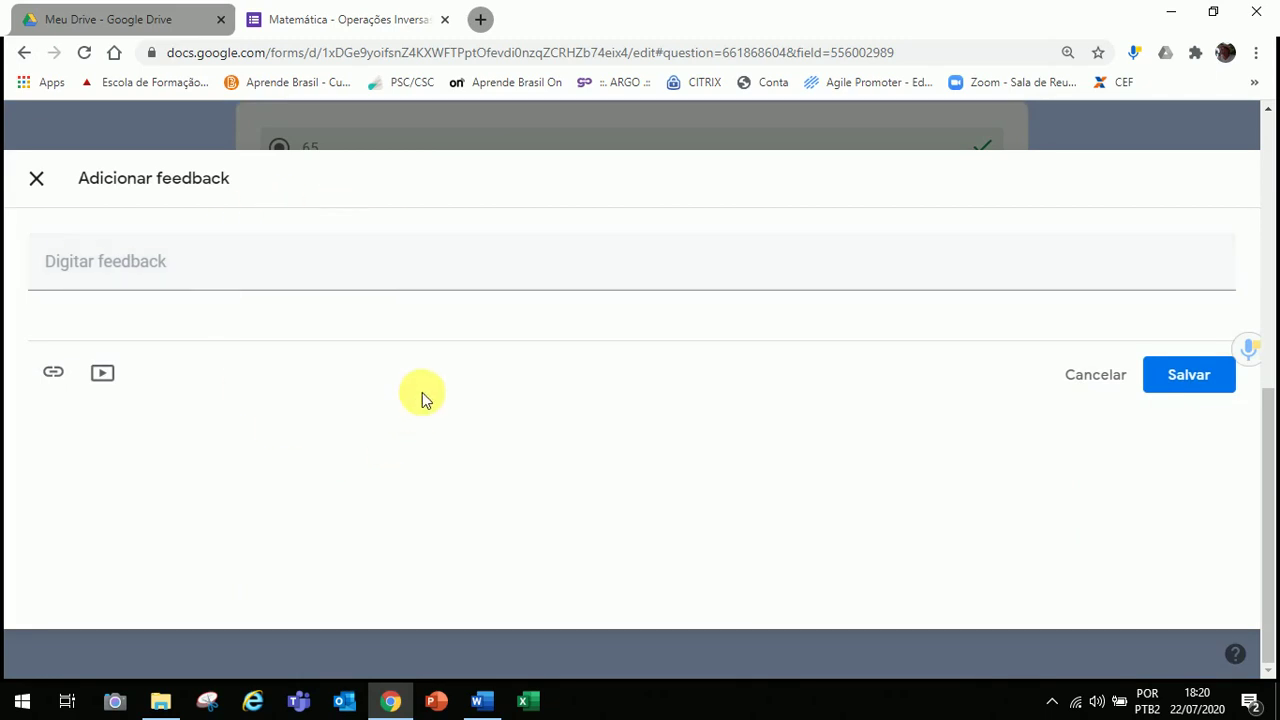
click(40, 182)
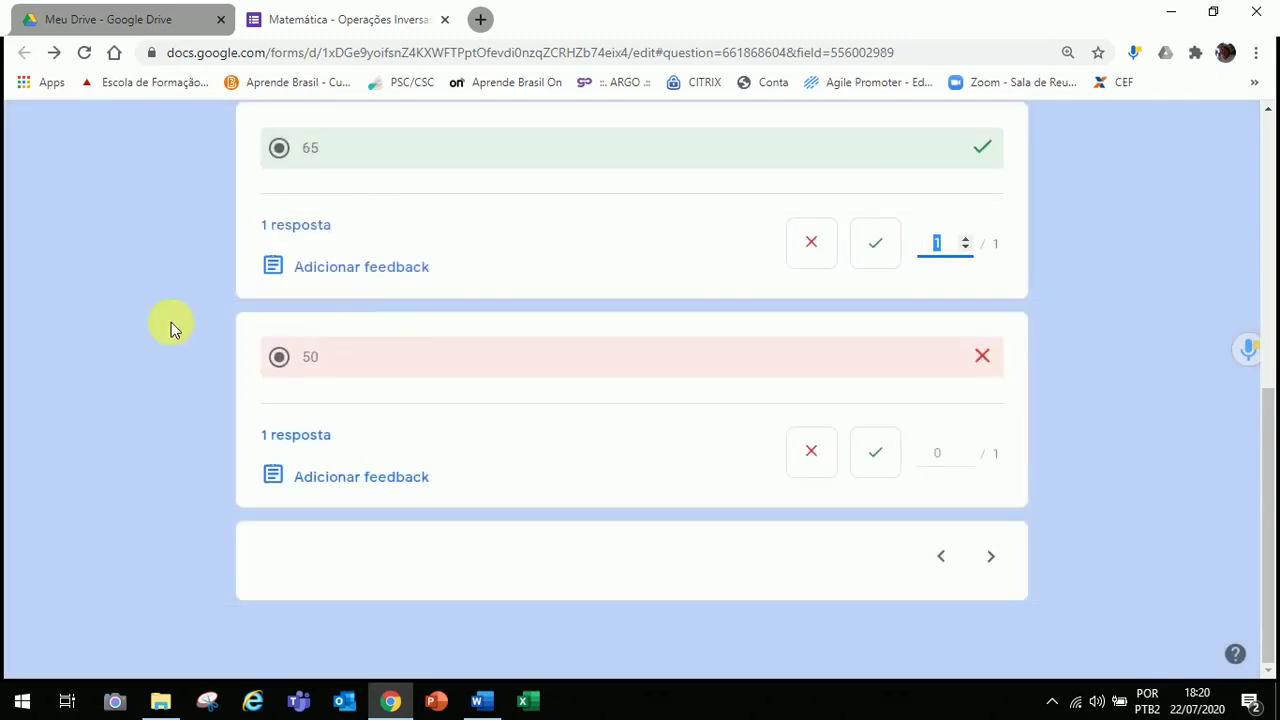
click(368, 274)
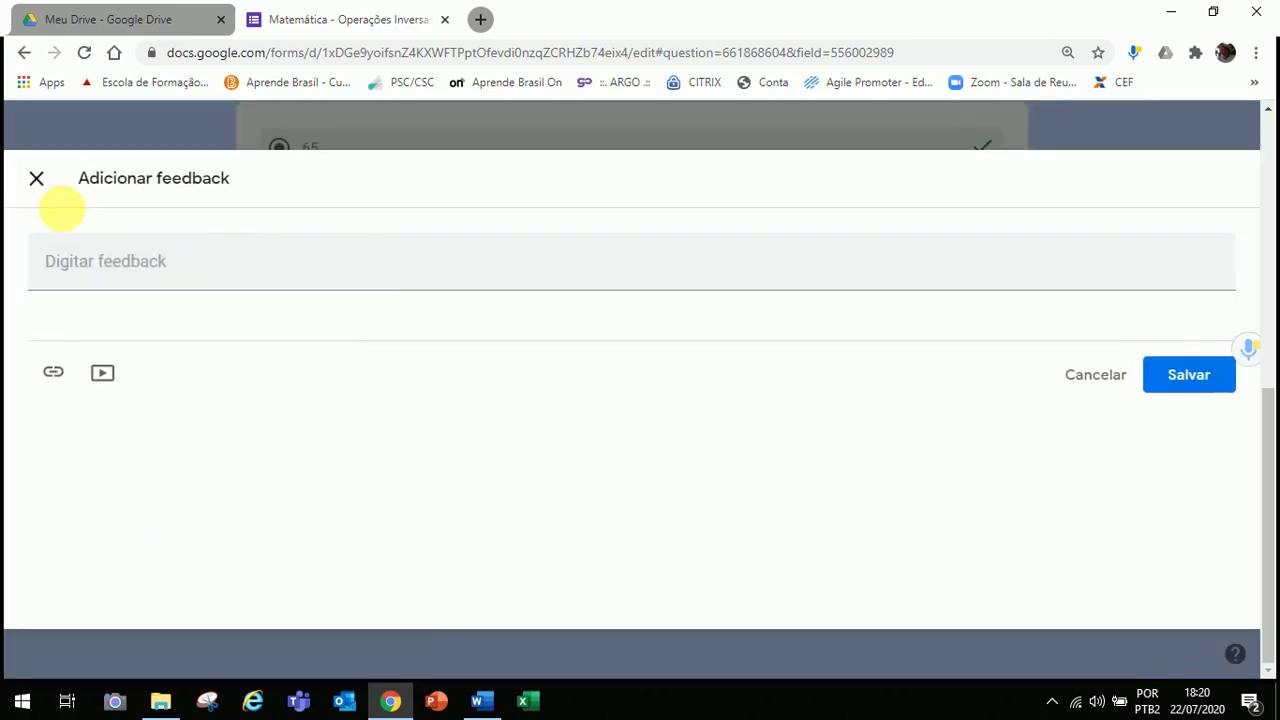
click(84, 195)
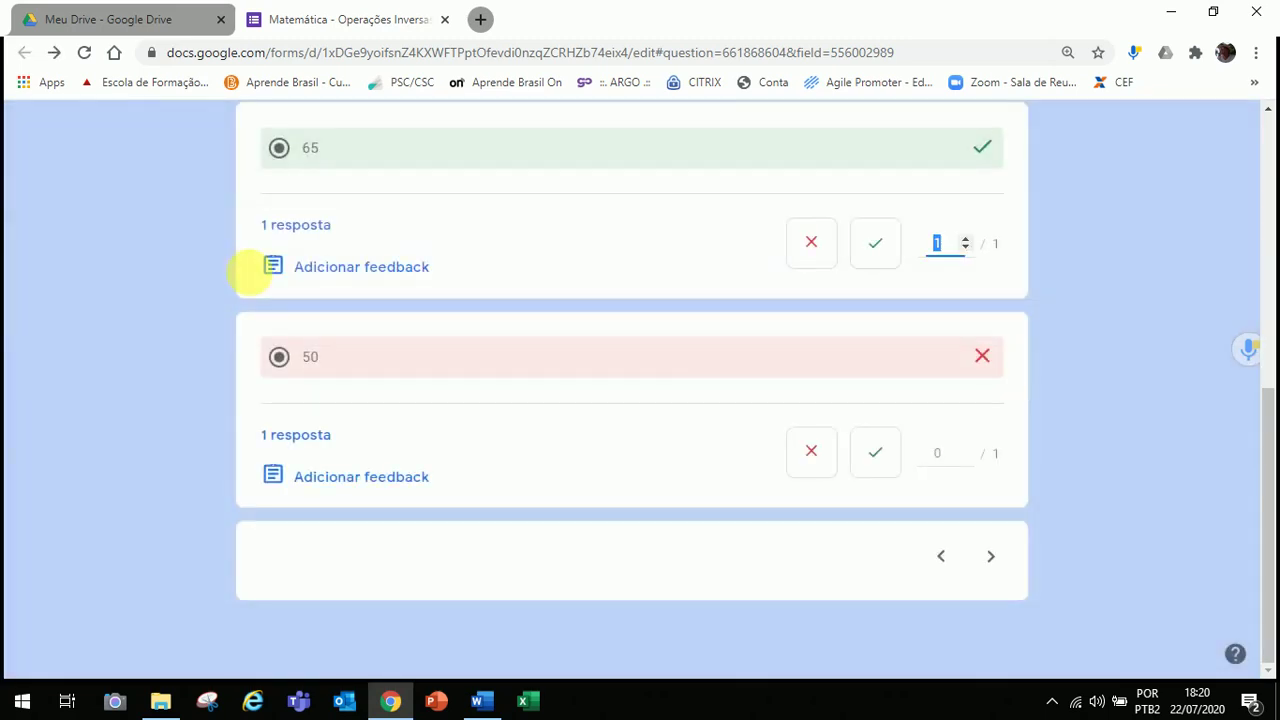
Step: View the individual submission that answered 65, and return to the by-question view of Pergunta 3
click(294, 227)
click(308, 280)
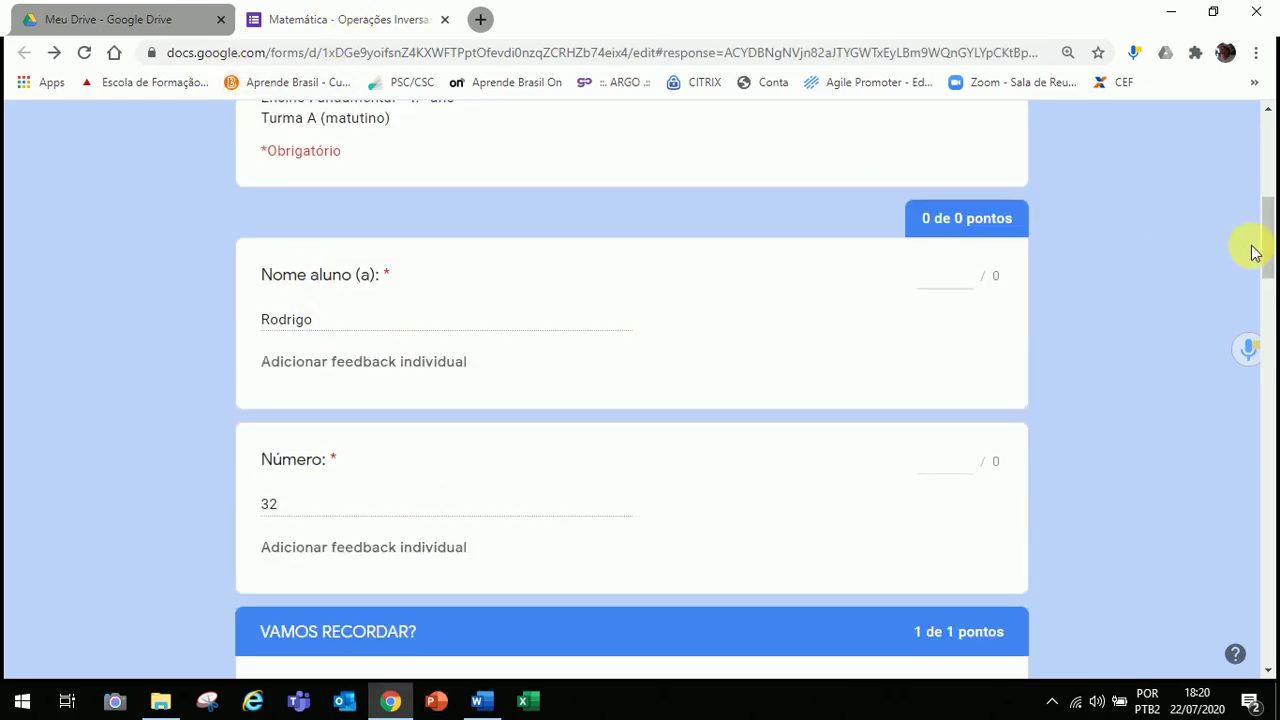
drag(1272, 263, 1261, 150)
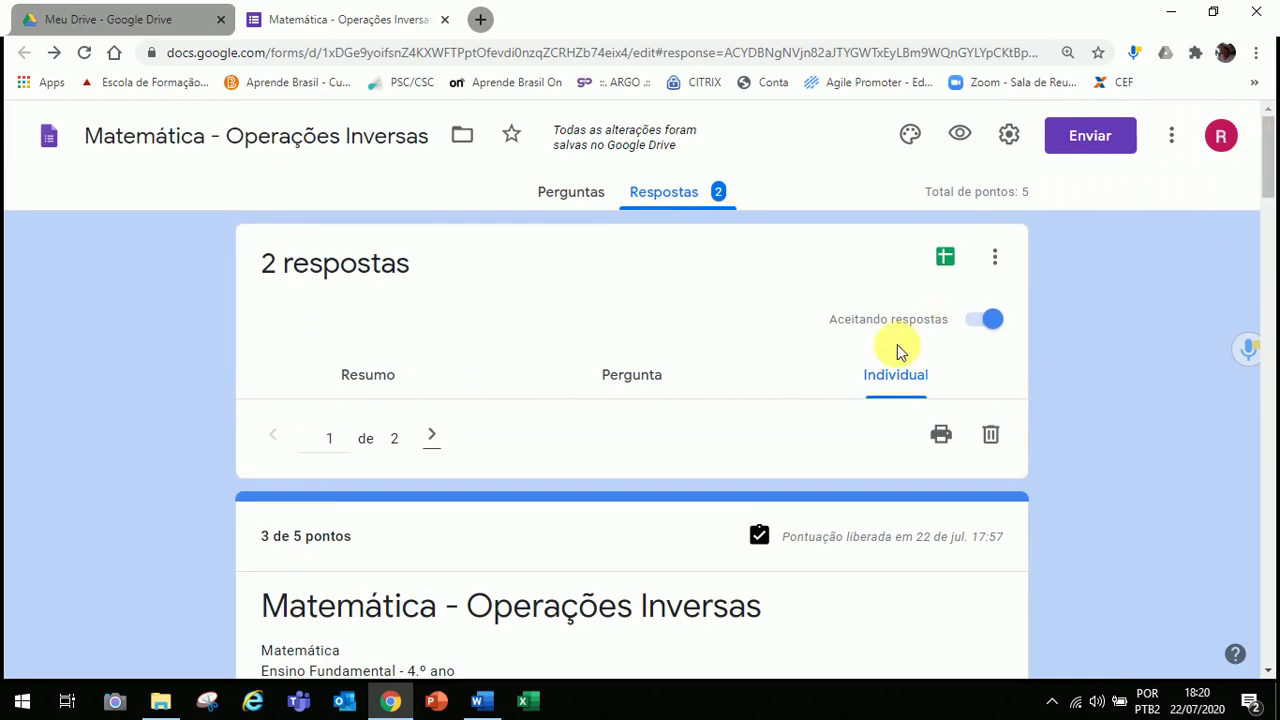
click(645, 385)
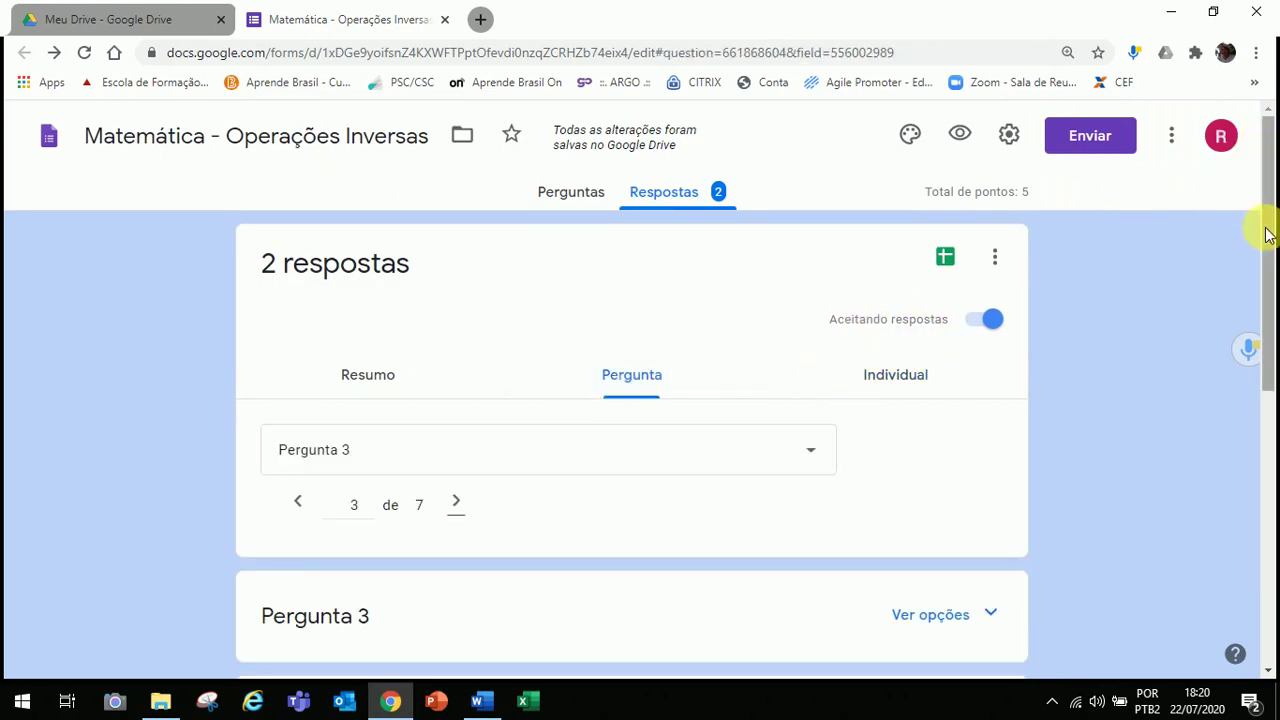
Step: Advance from Pergunta 3 to question 6, about the number multiplied by 10 to obtain 720, and view its responses
drag(1265, 229, 1266, 586)
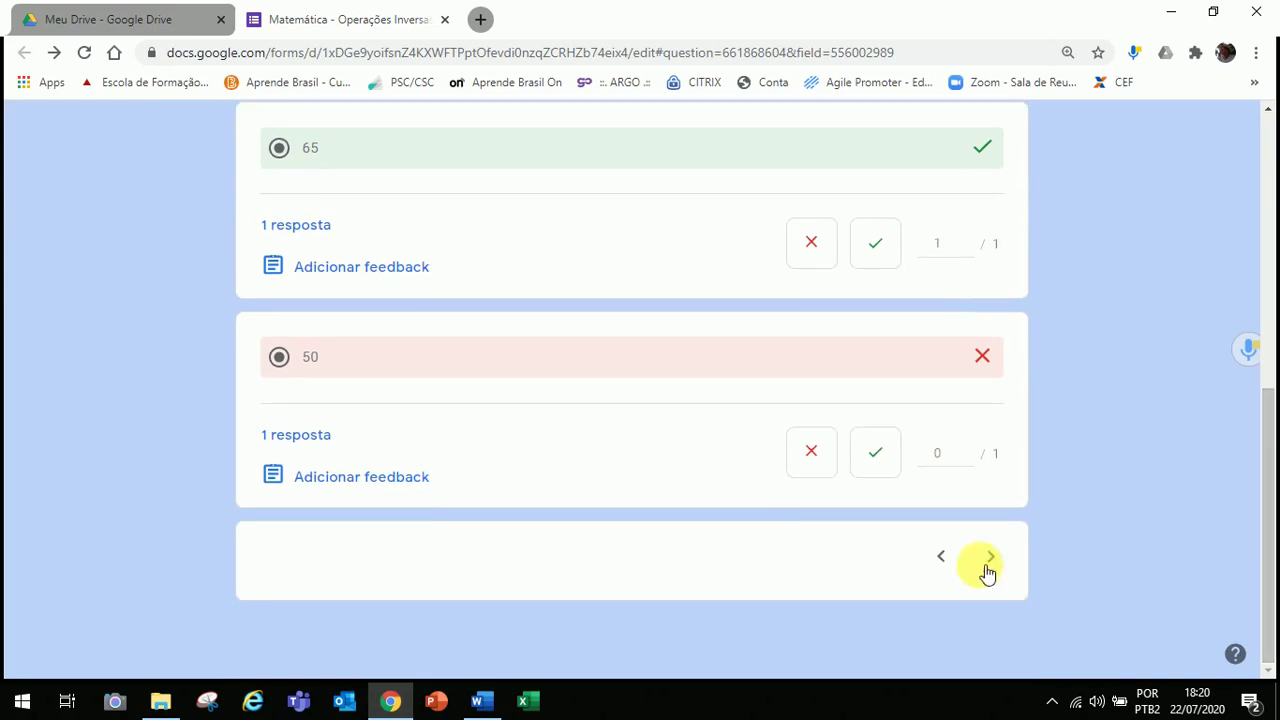
click(992, 557)
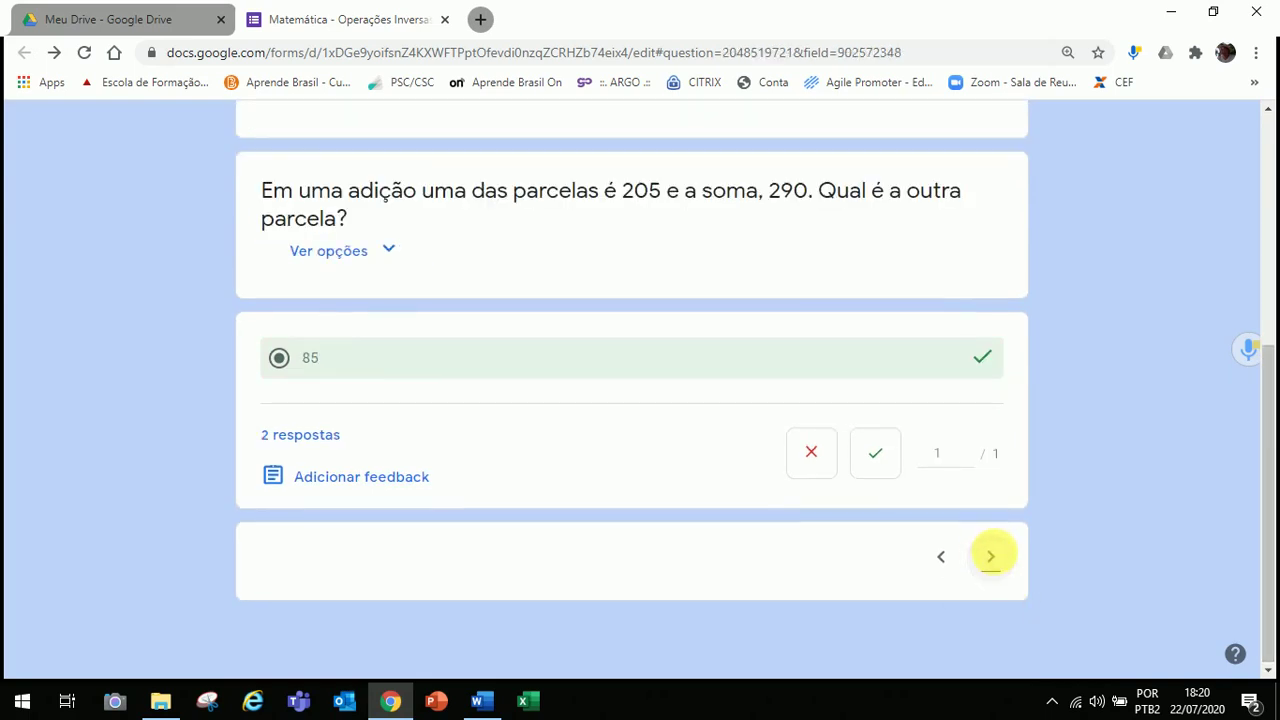
click(992, 557)
click(991, 557)
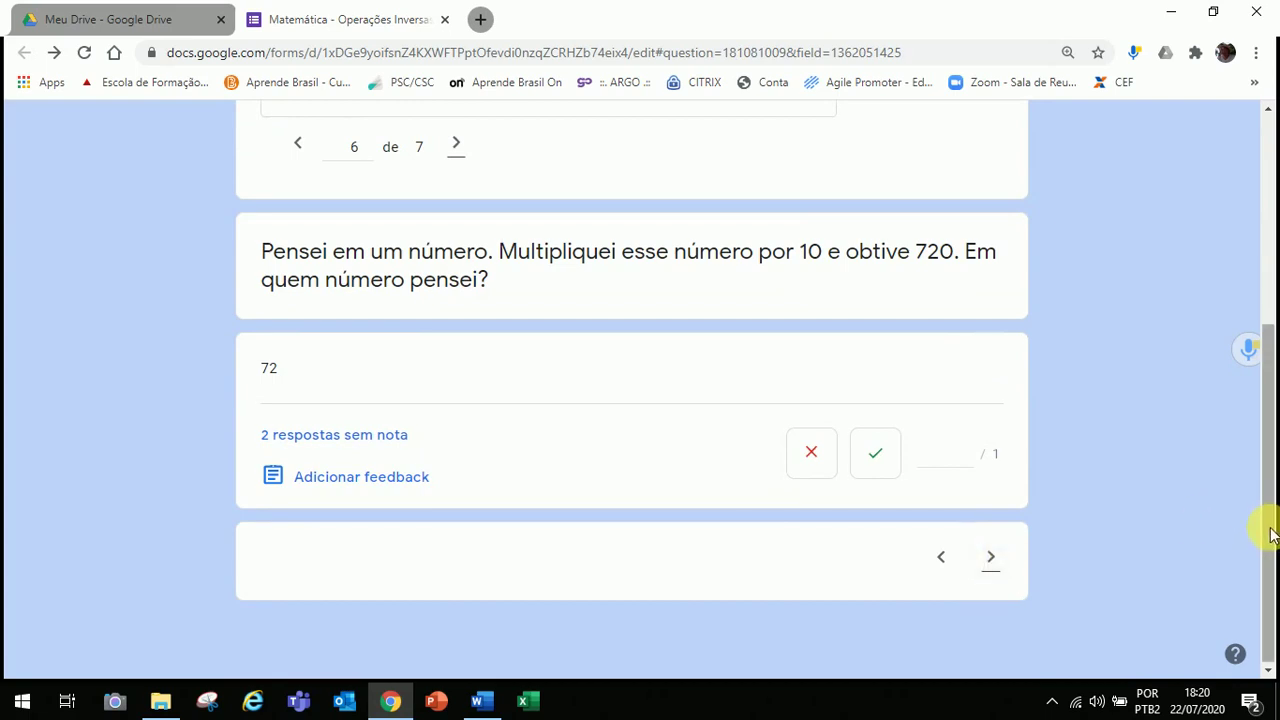
drag(1271, 531, 1267, 386)
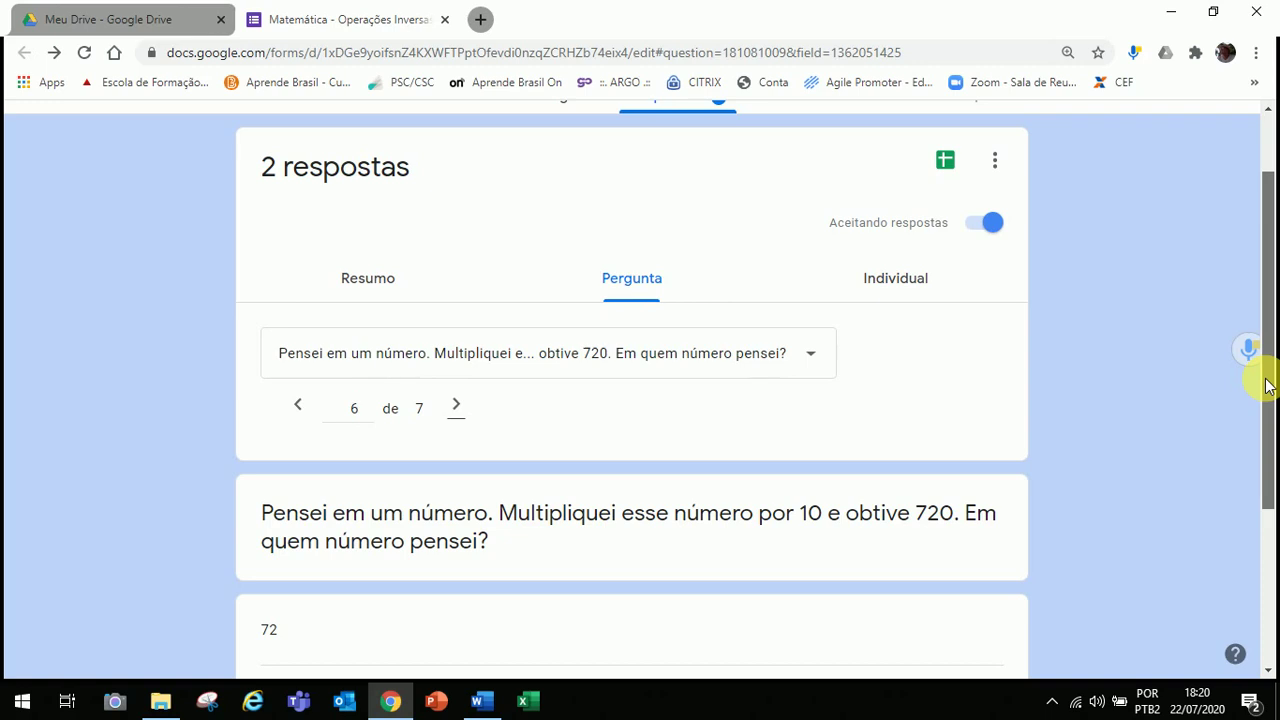
Step: Mark the answer 72 to question 6 as correct with 1 point and save the grading
drag(1267, 386, 1266, 571)
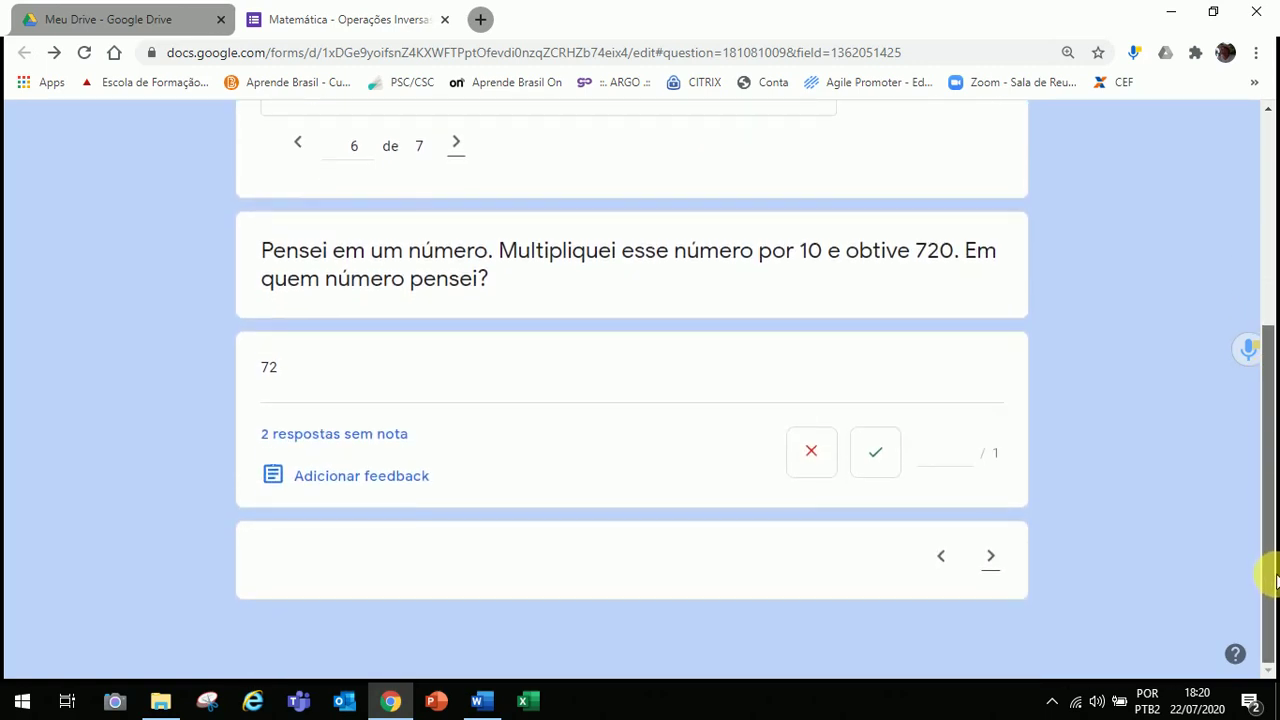
click(374, 440)
click(557, 429)
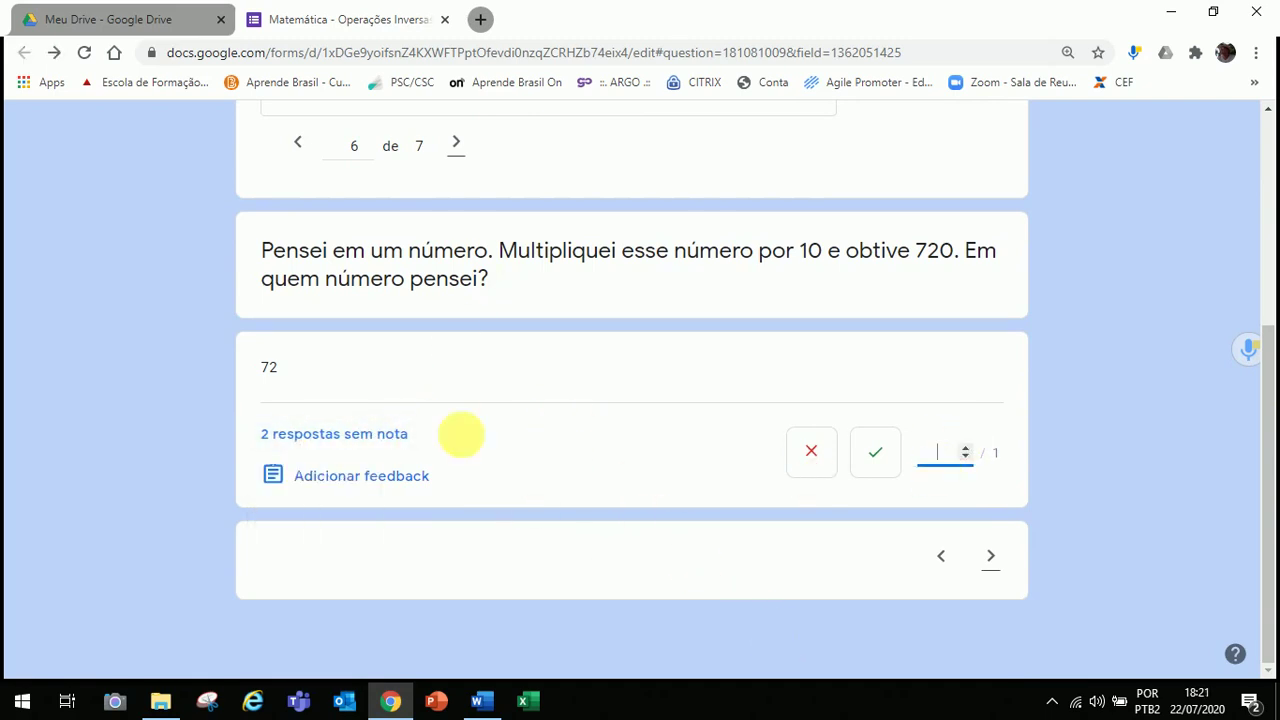
click(966, 449)
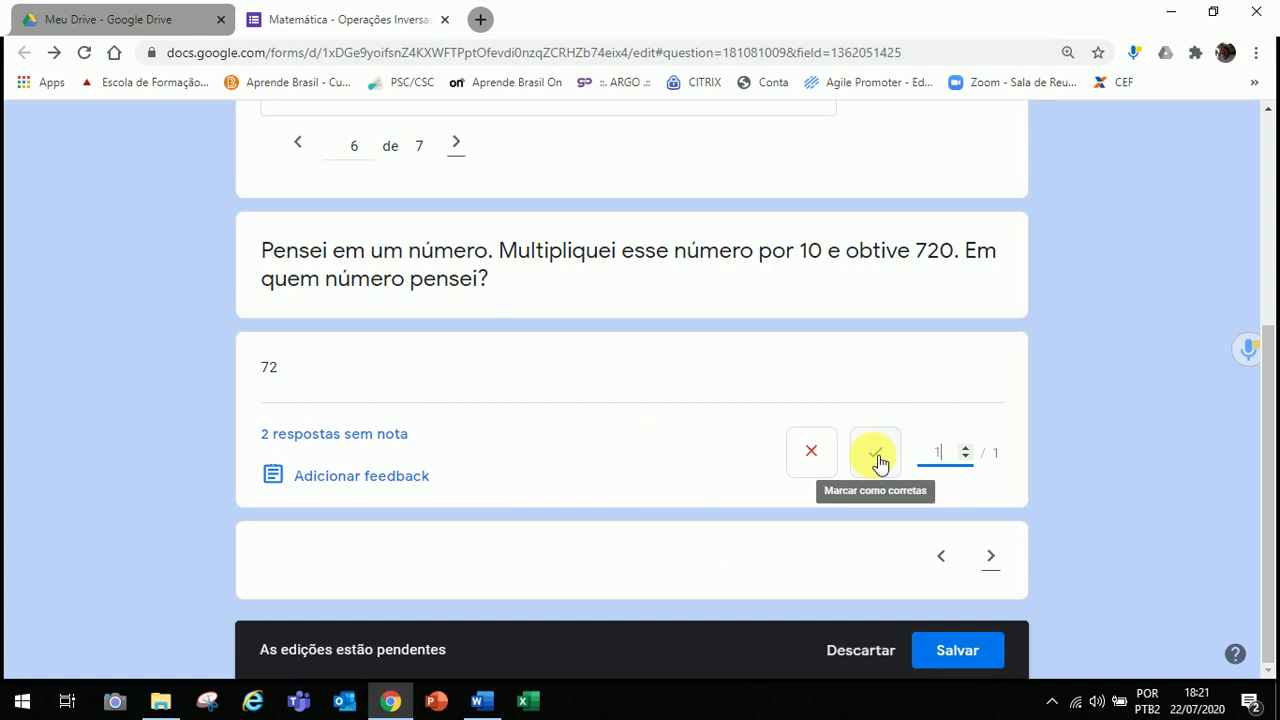
click(878, 460)
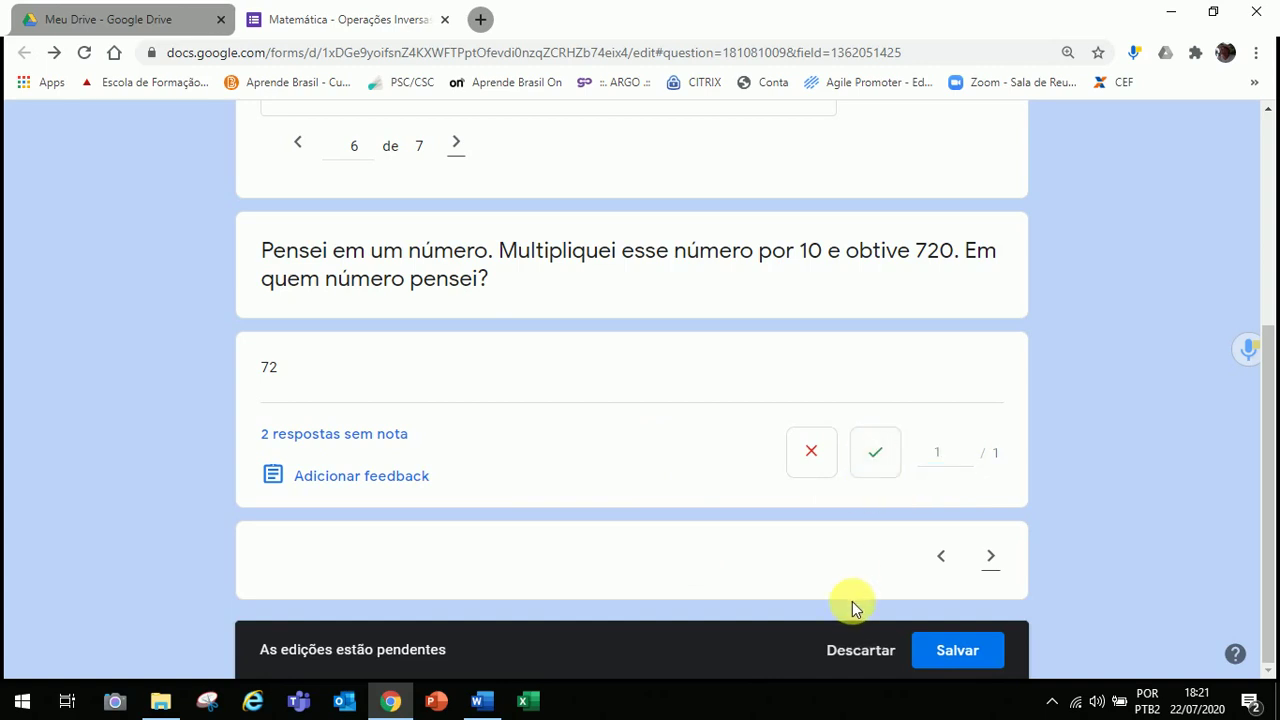
click(980, 654)
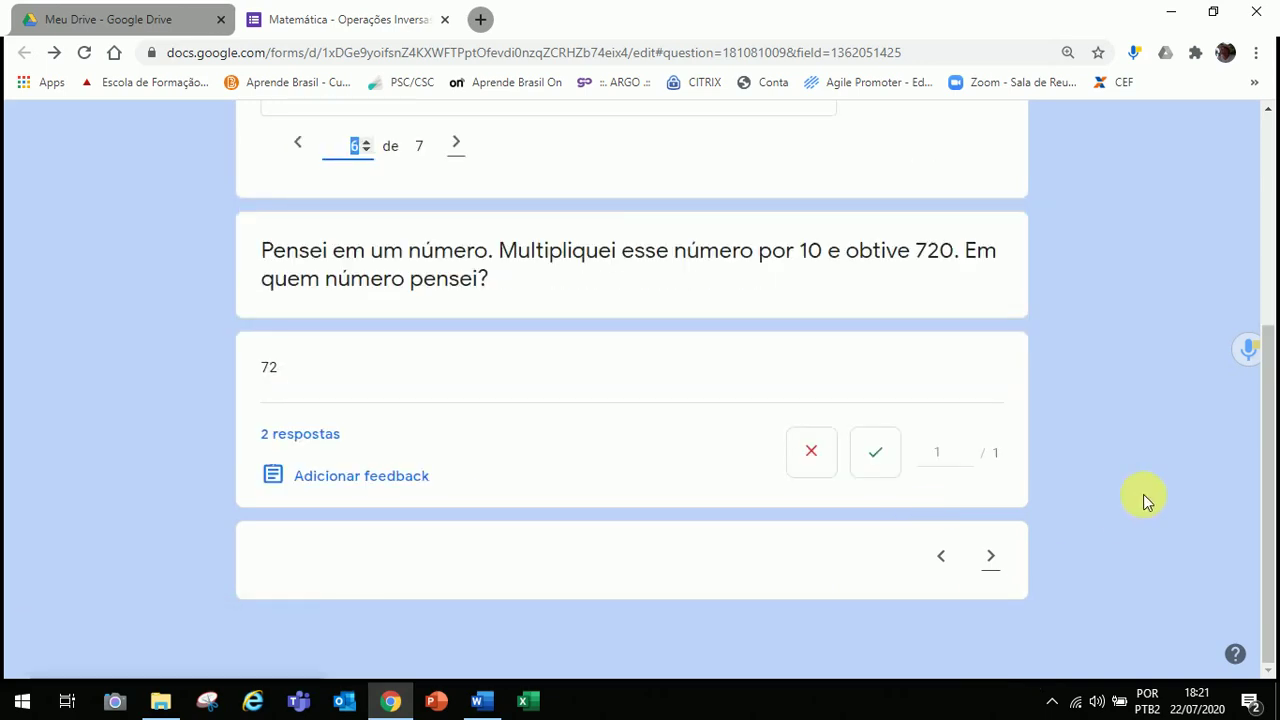
Step: Advance to question 7, grade both division explanations as correct with 1 point each, and save the grading
click(1001, 563)
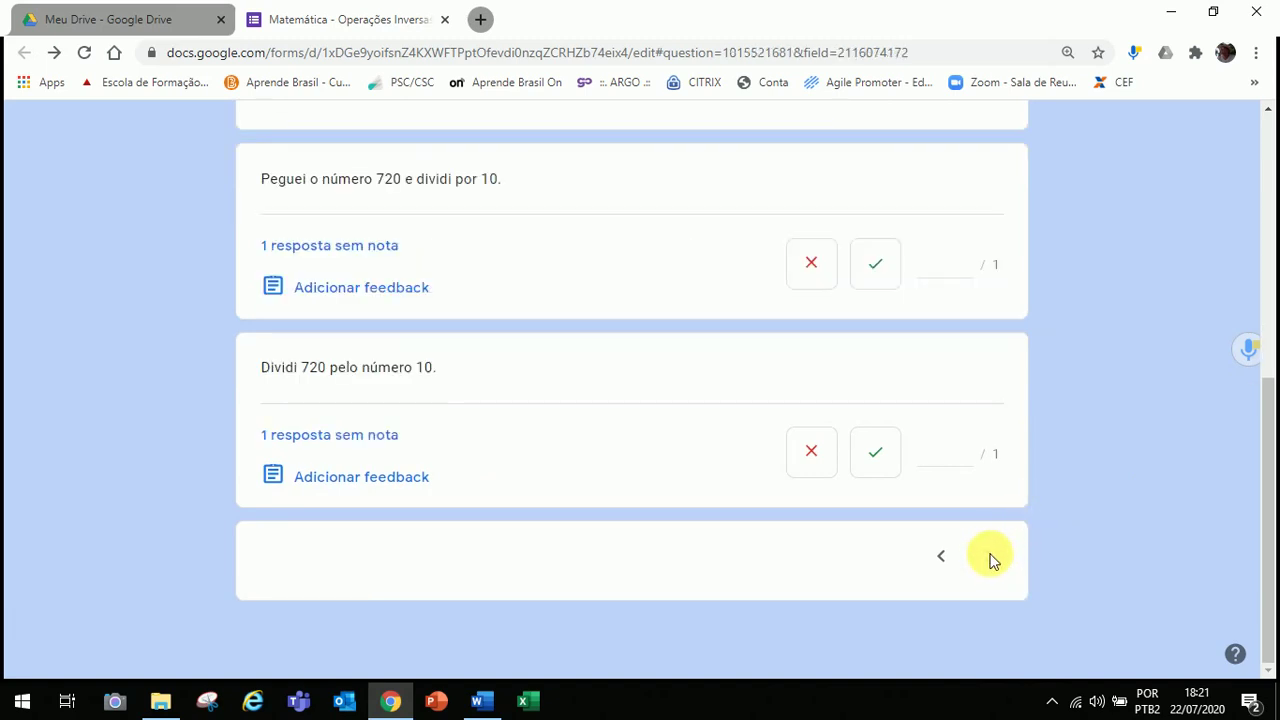
drag(1264, 502, 1266, 471)
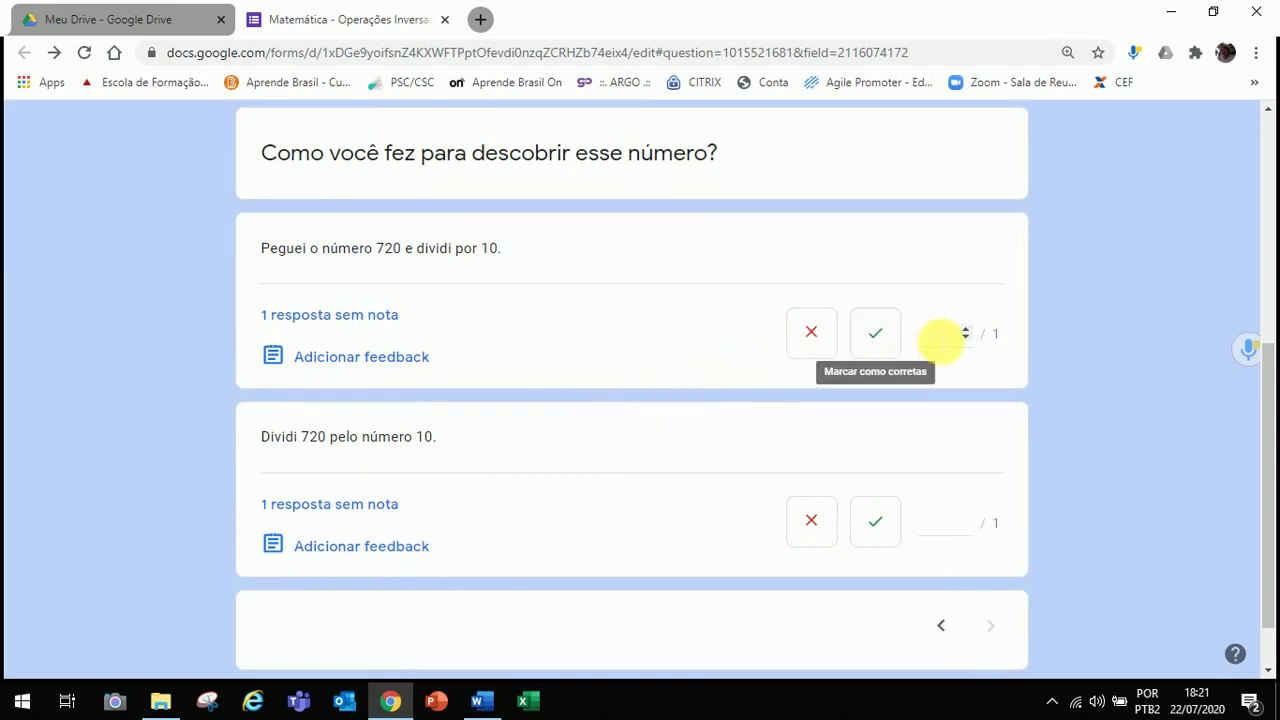
click(962, 334)
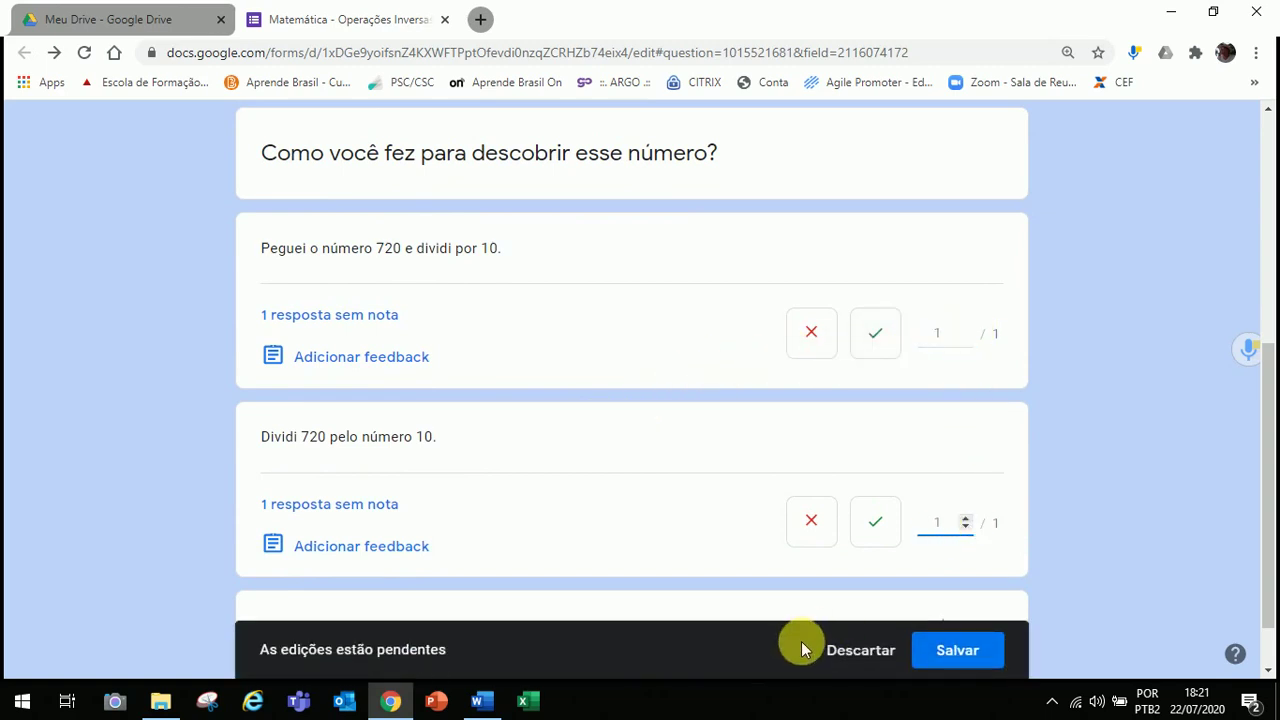
click(889, 334)
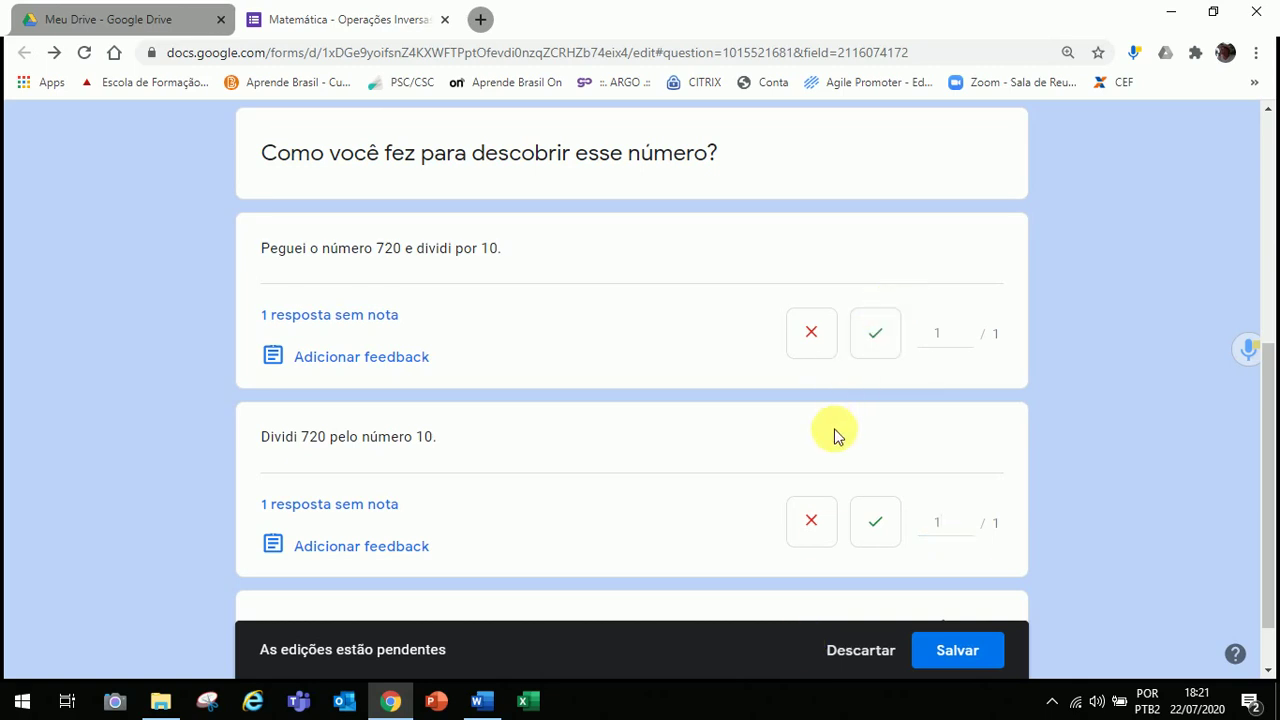
click(876, 530)
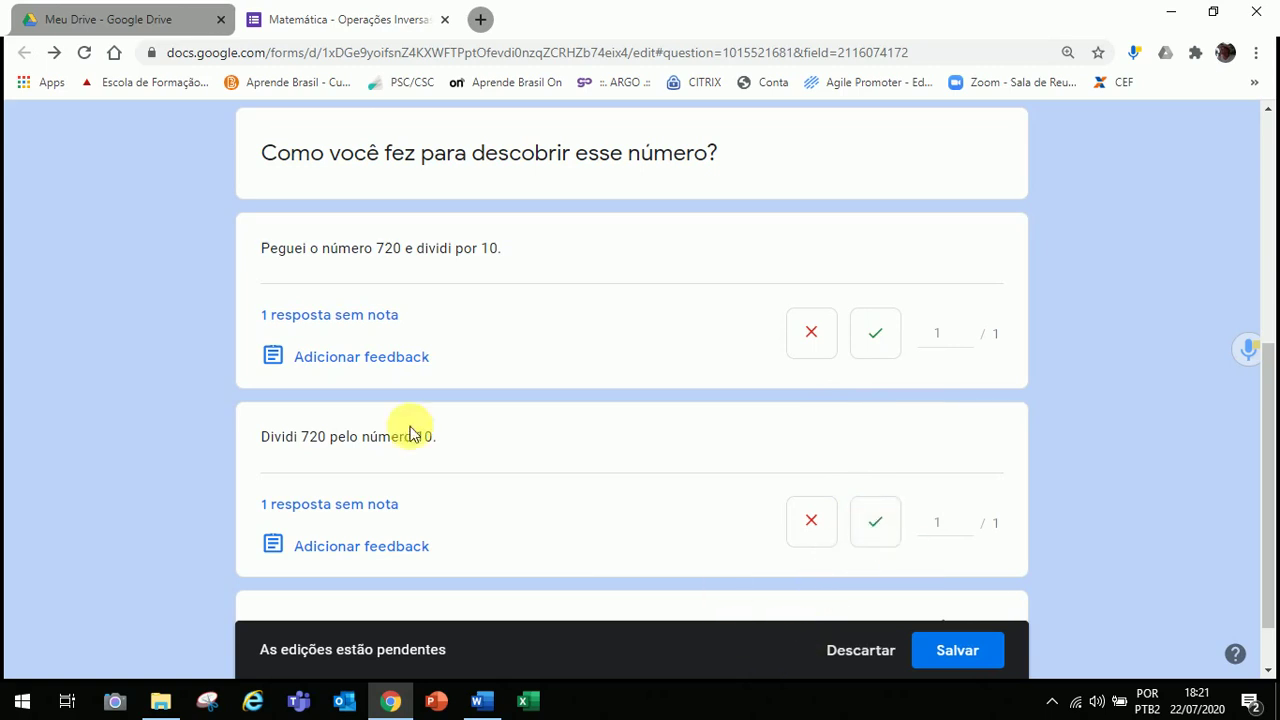
click(957, 651)
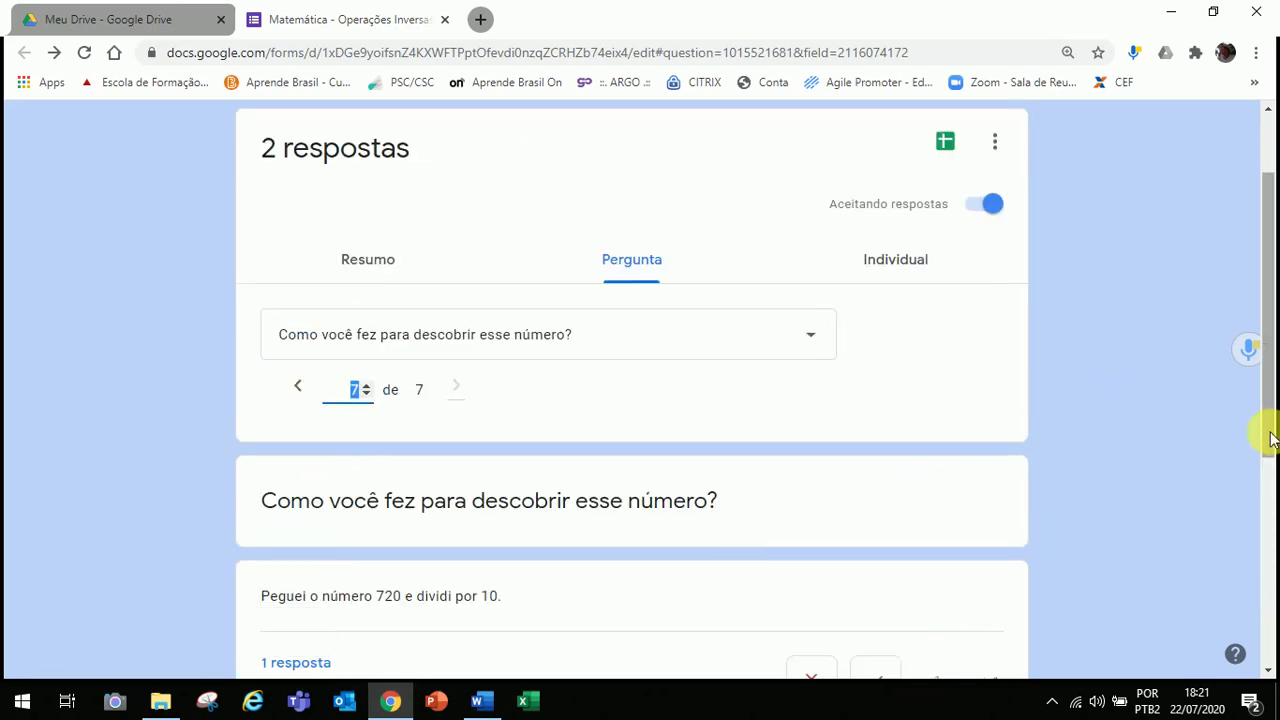
Step: Examine the response summary, from the score statistics and point distribution through the charts to the INTERAÇÃO answers
drag(1266, 434, 1246, 343)
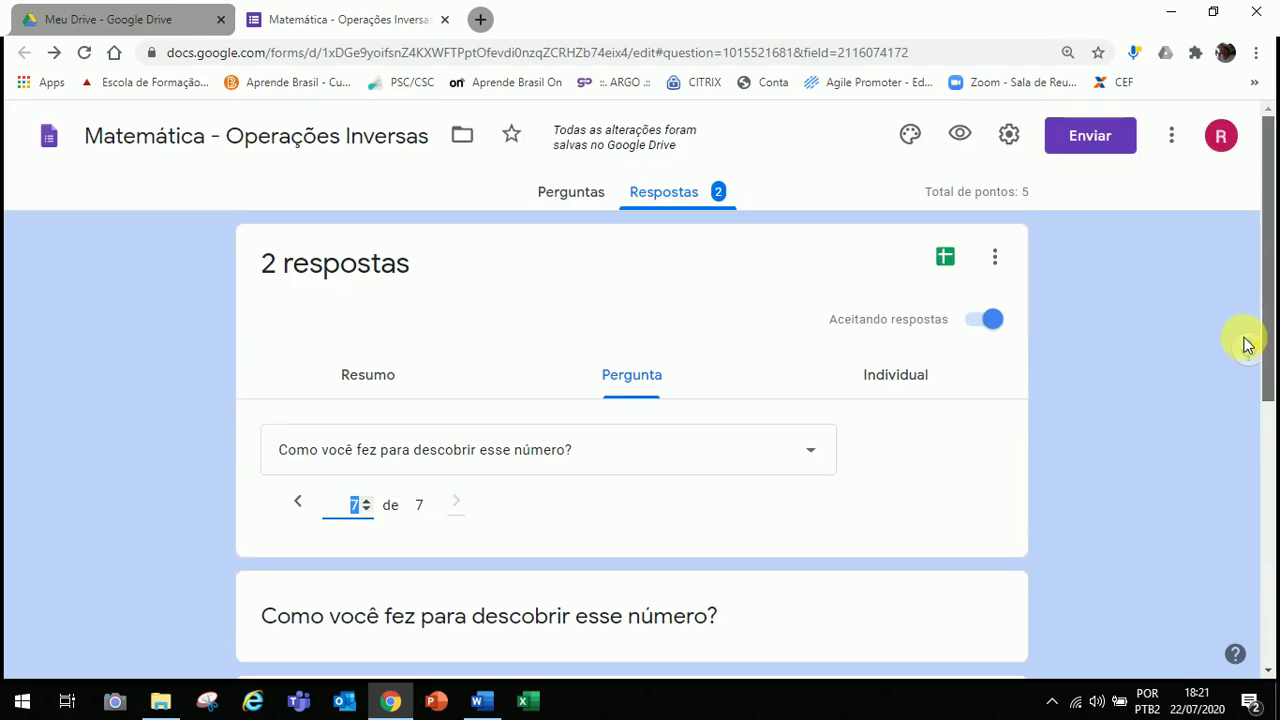
click(381, 374)
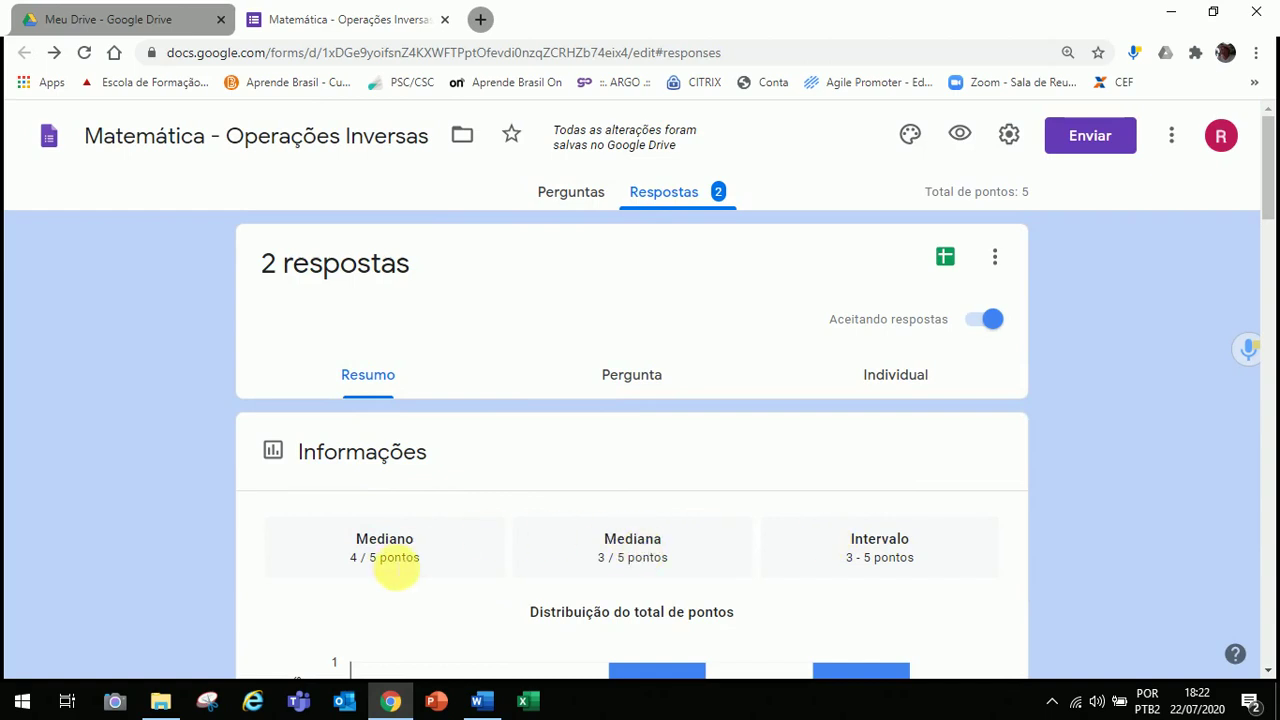
drag(1273, 192, 1269, 274)
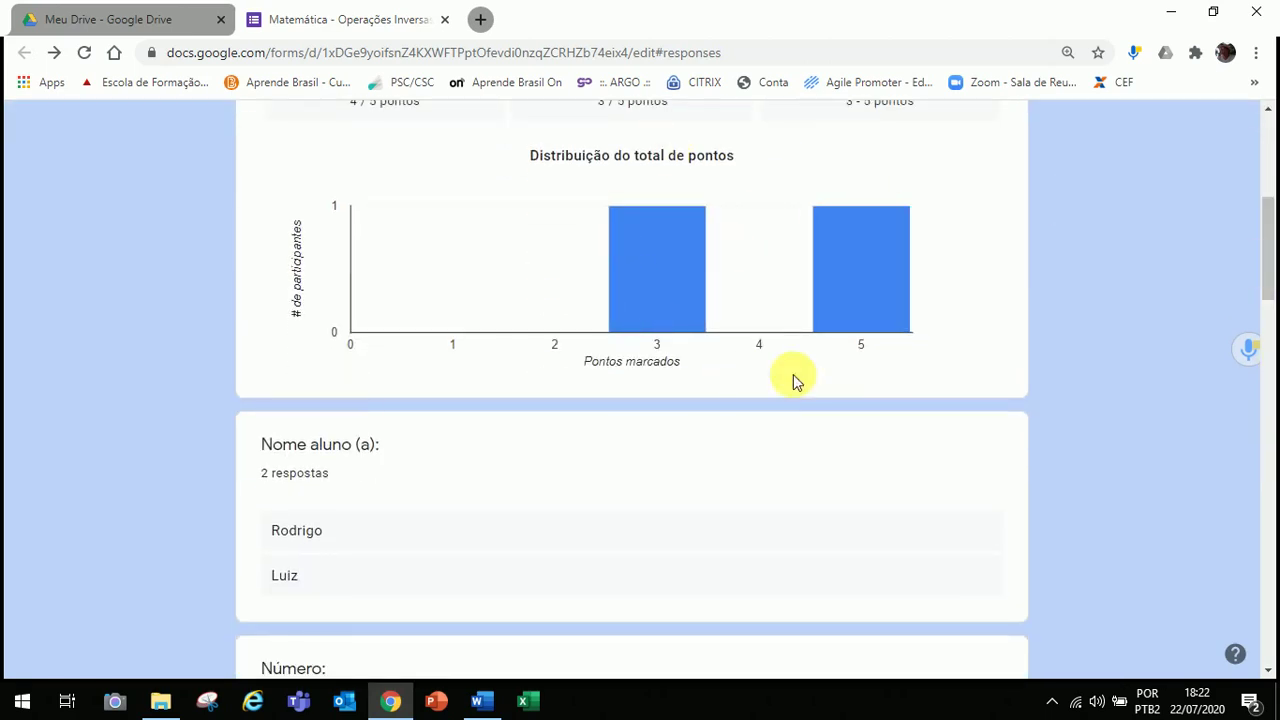
drag(1268, 250, 1275, 545)
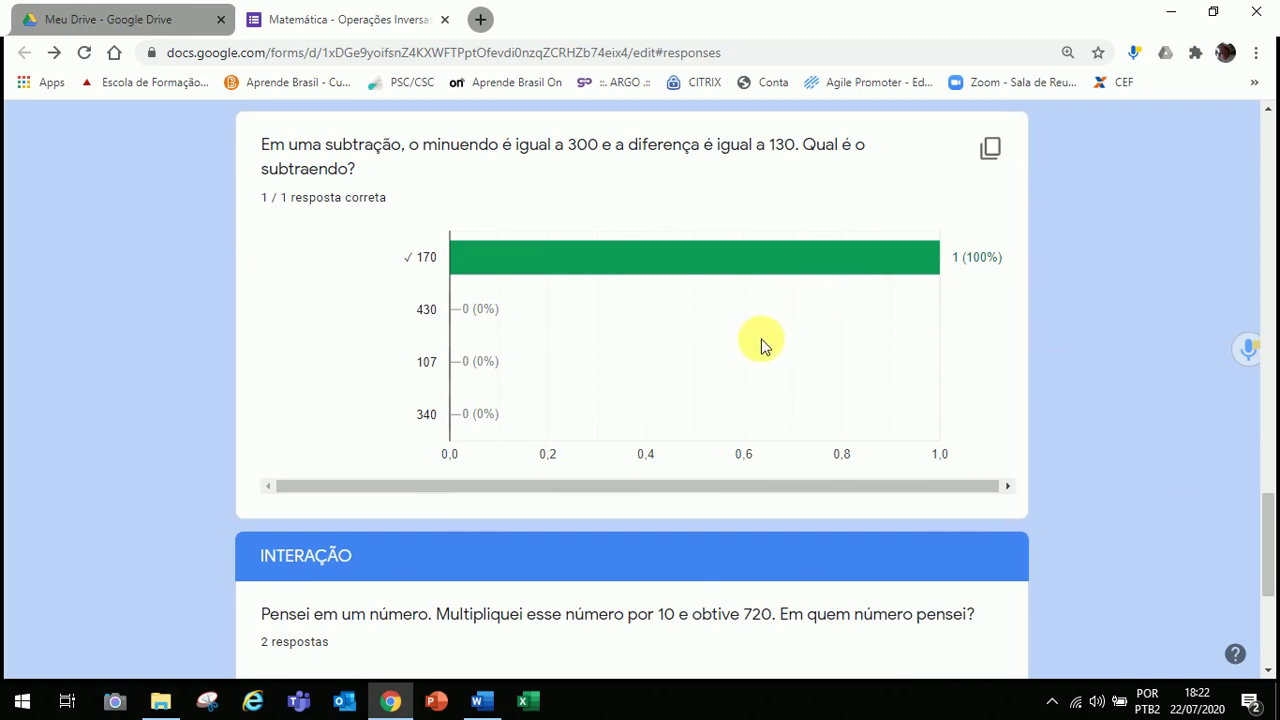
drag(1273, 525, 1273, 610)
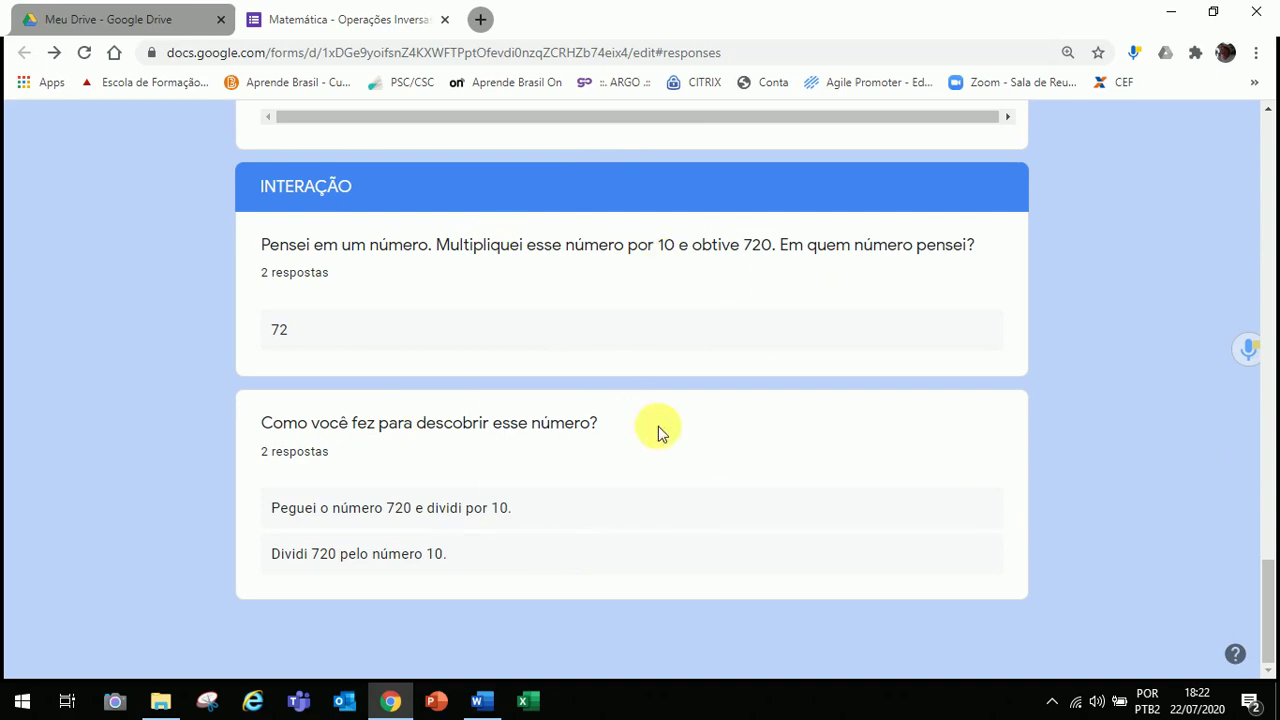
drag(1270, 612, 1244, 214)
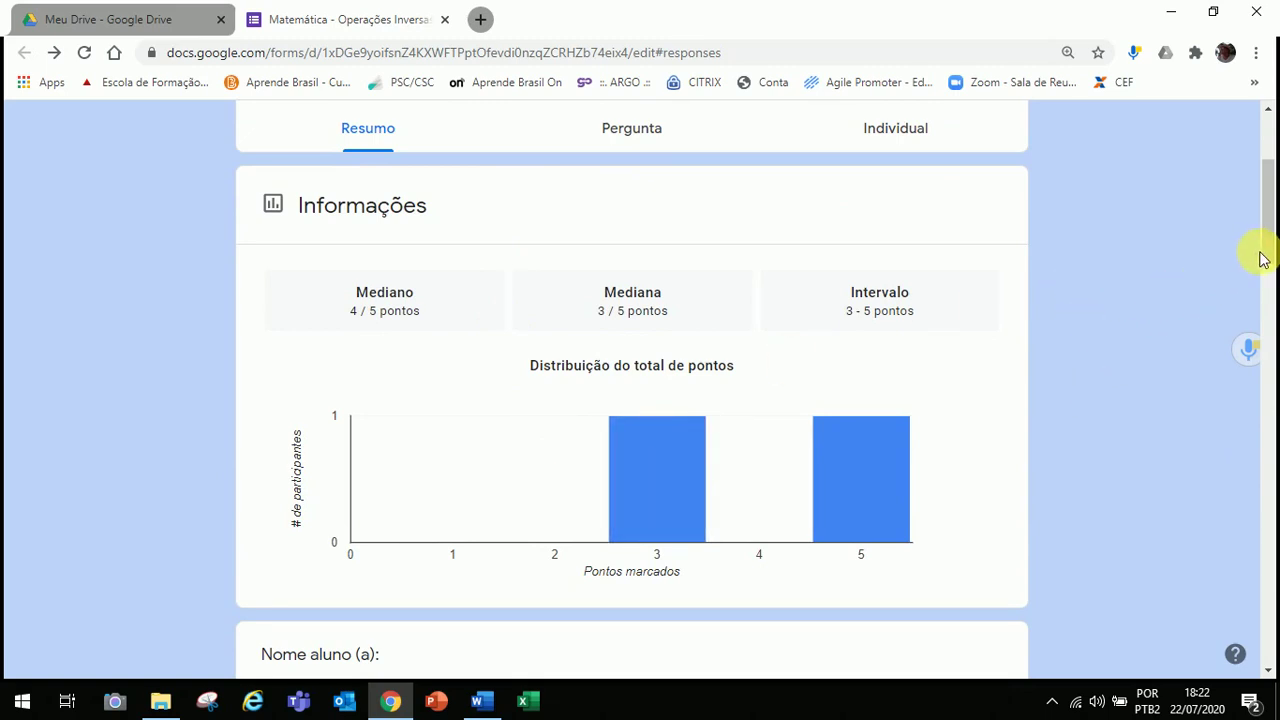
drag(1266, 258, 1266, 210)
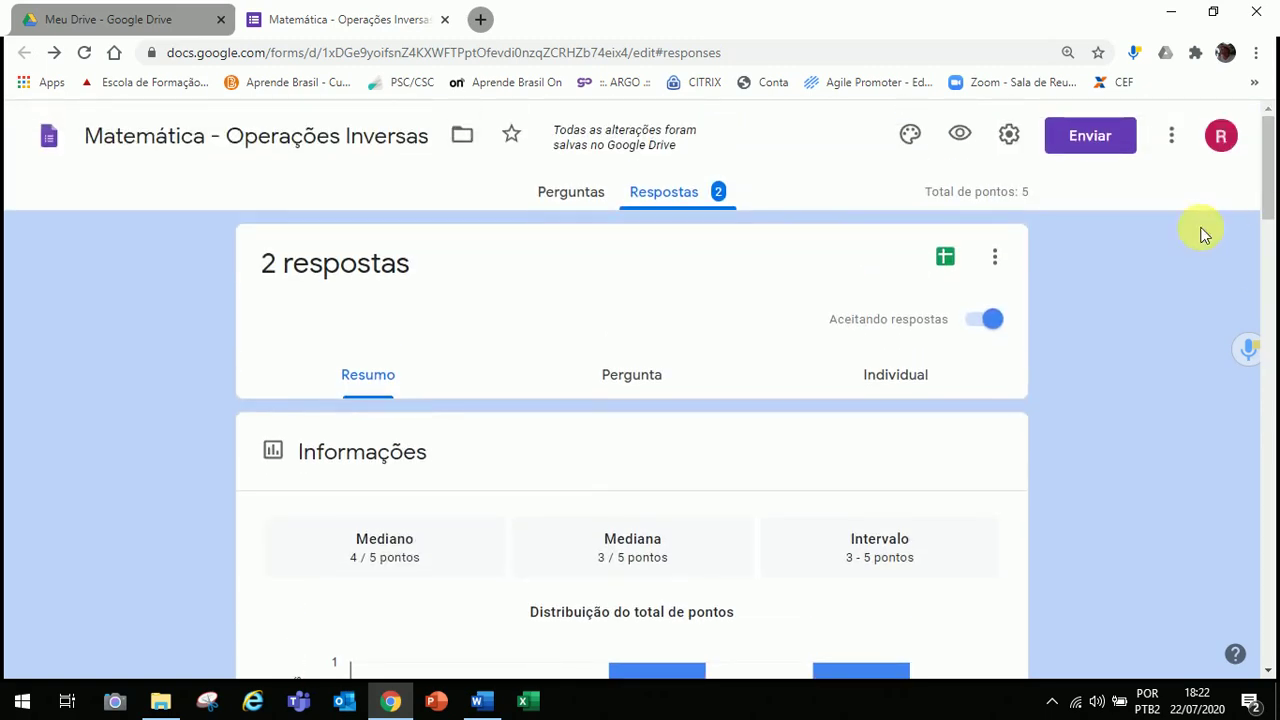
Step: Review the first individual submission from its total score through the graded answers at the end of the form
click(884, 388)
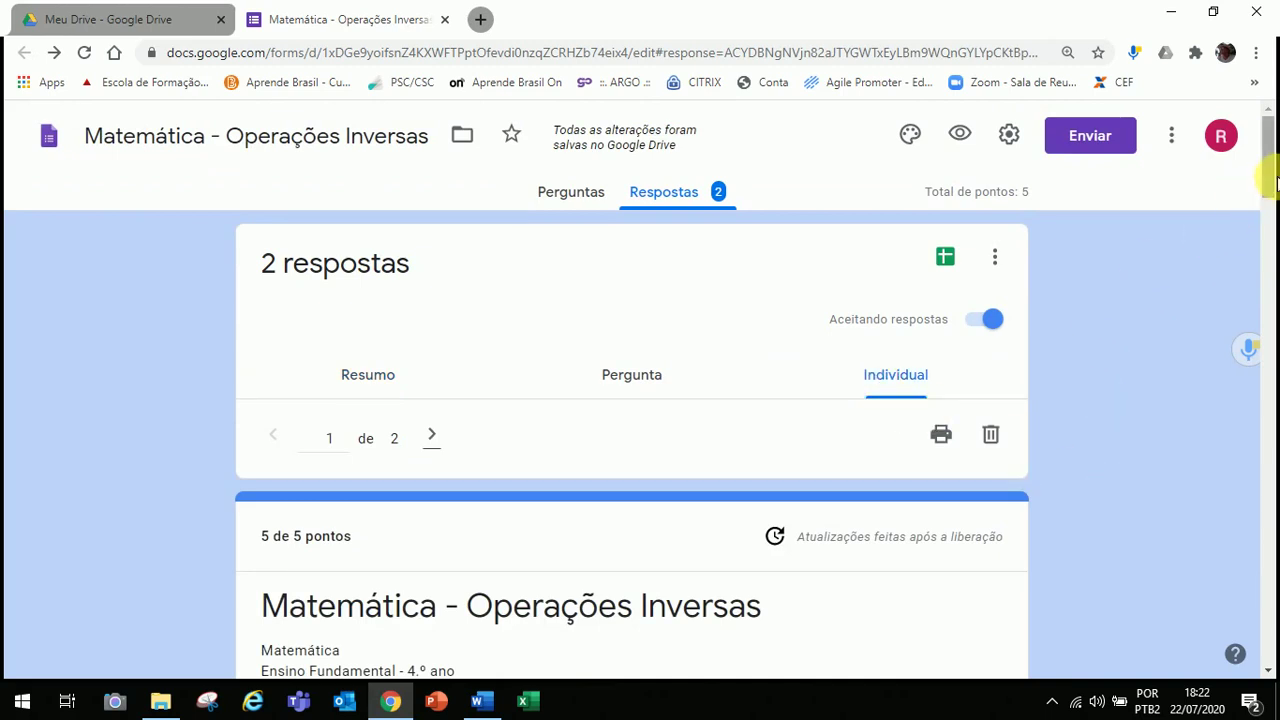
drag(1266, 171, 1245, 262)
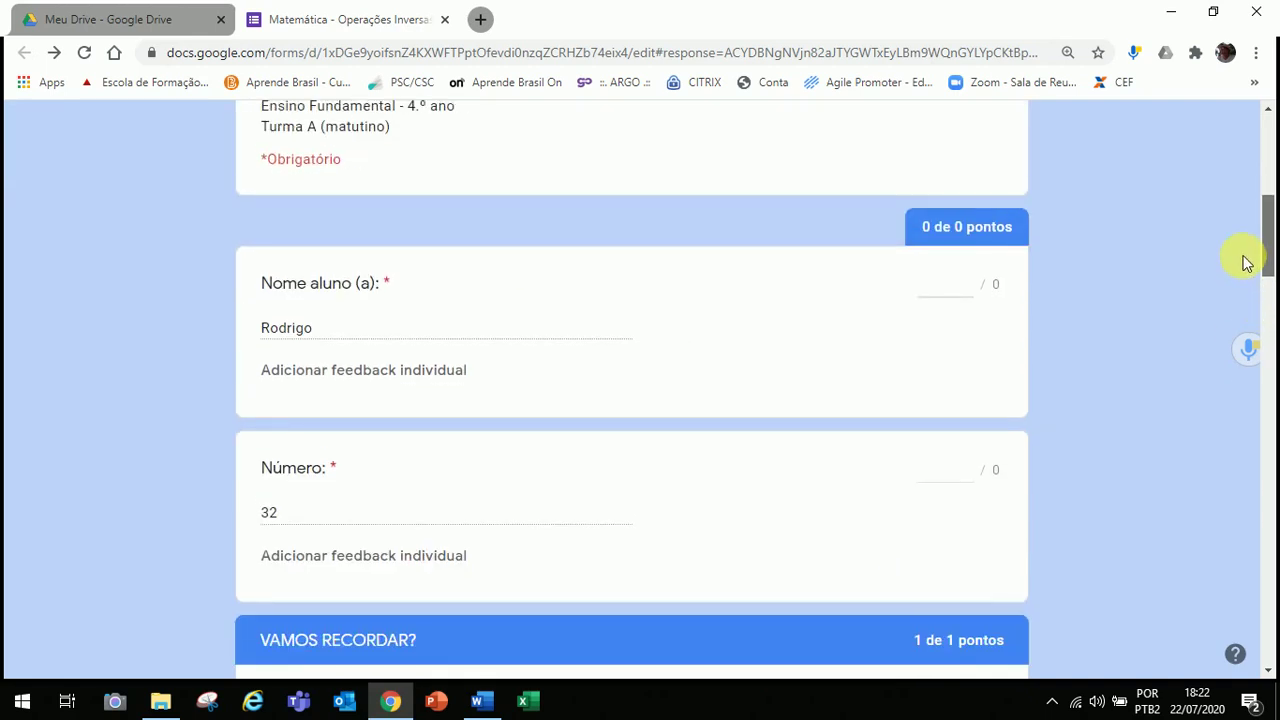
scroll(1245, 262, up, 2)
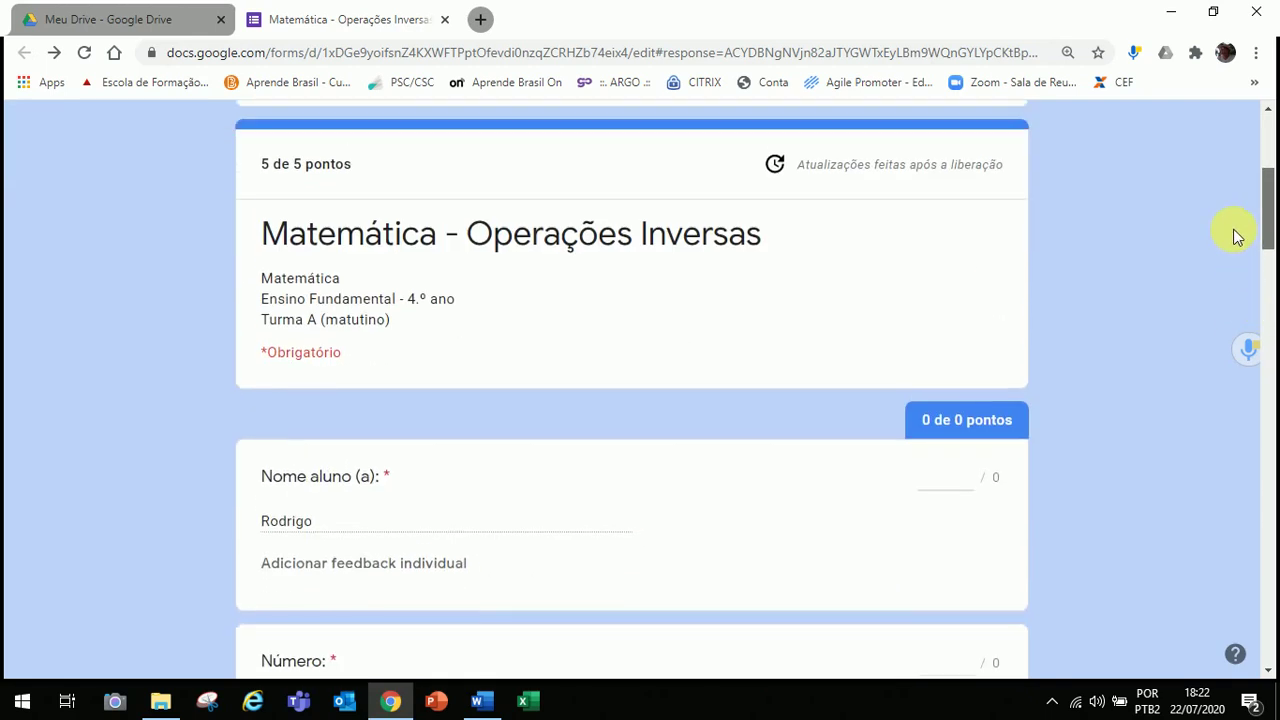
scroll(1236, 235, down, 1)
scroll(1234, 230, up, 1)
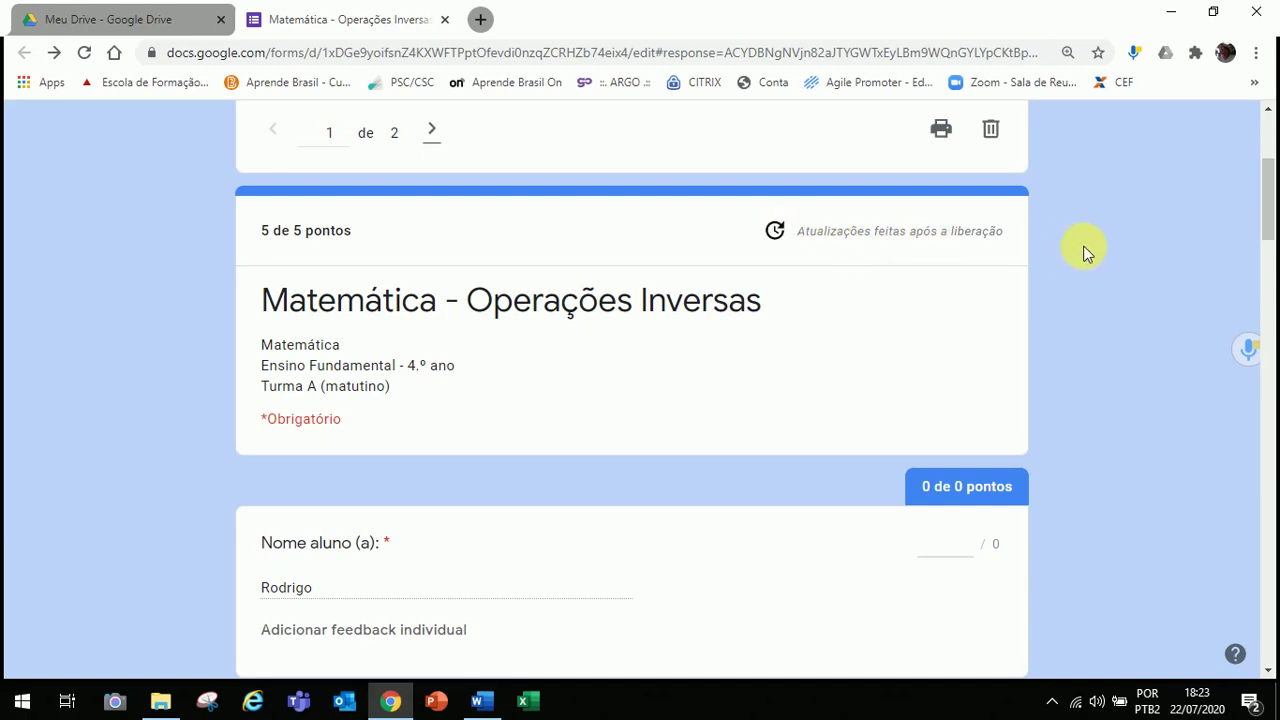
drag(1268, 214, 1268, 648)
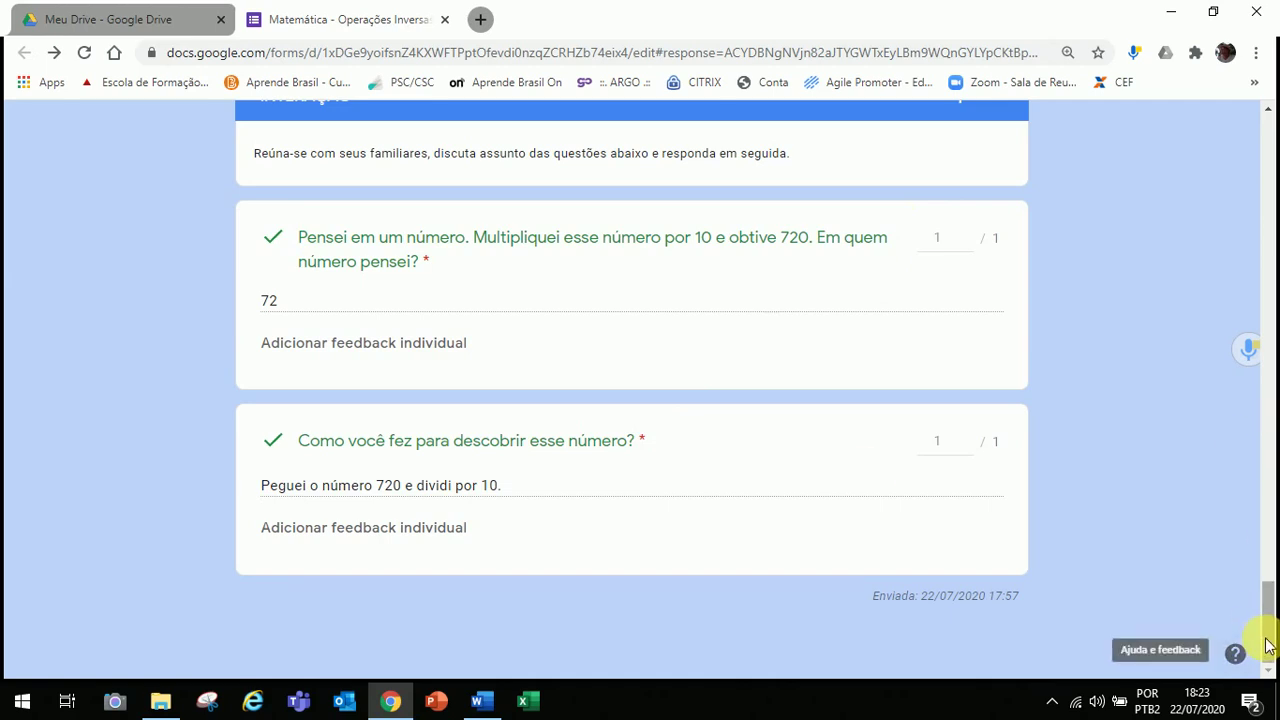
drag(1266, 652, 1248, 170)
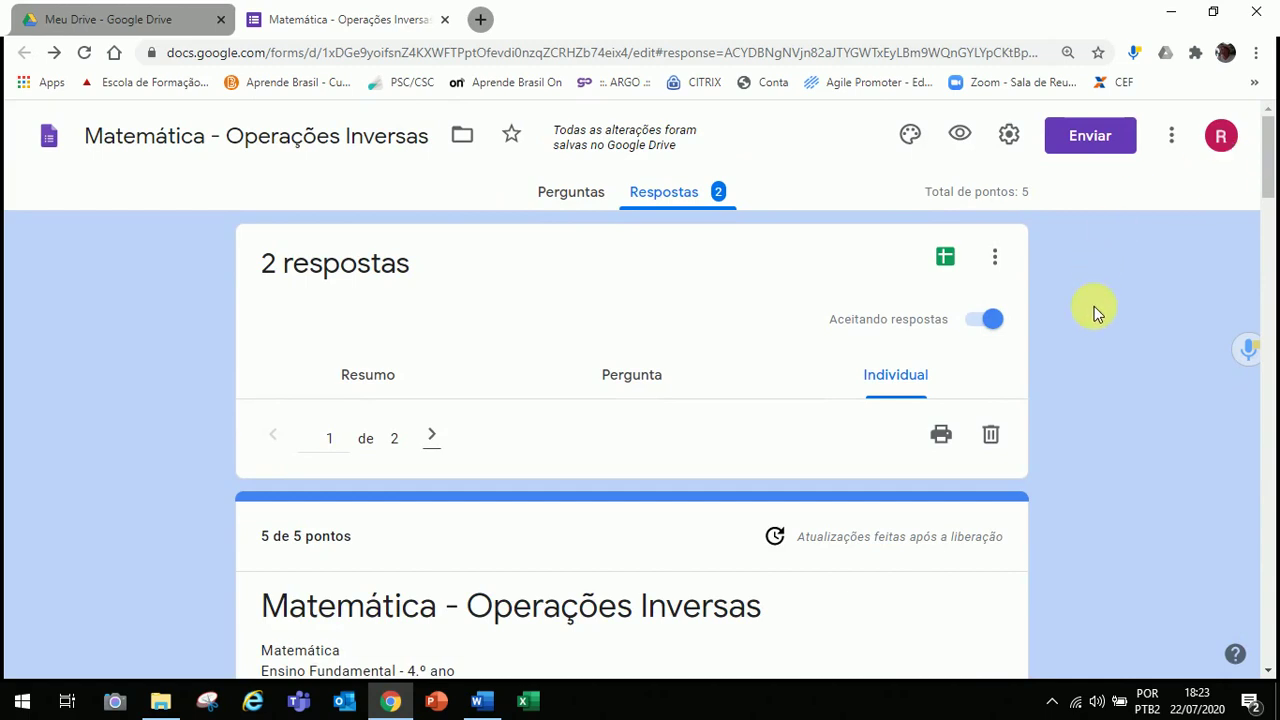
Step: Download the form responses as CSV and open the downloaded archive Matemática - Operações Inversas.csv.zip
click(1007, 266)
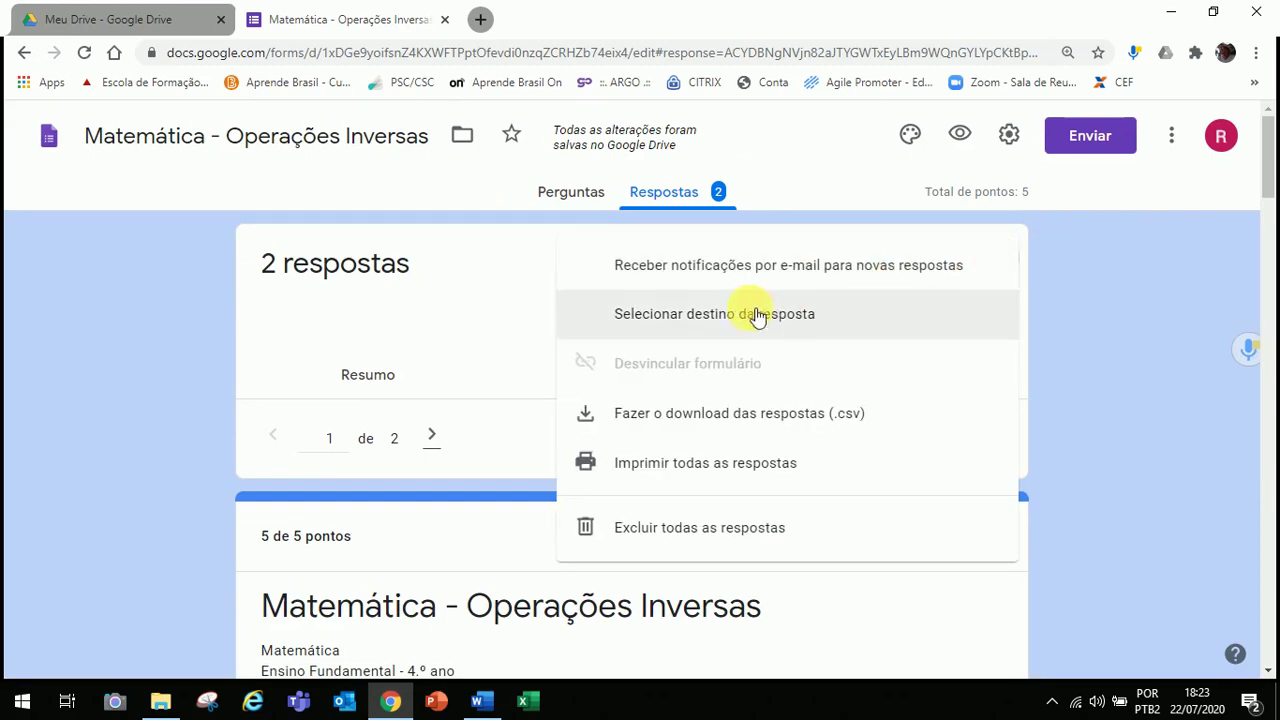
click(731, 422)
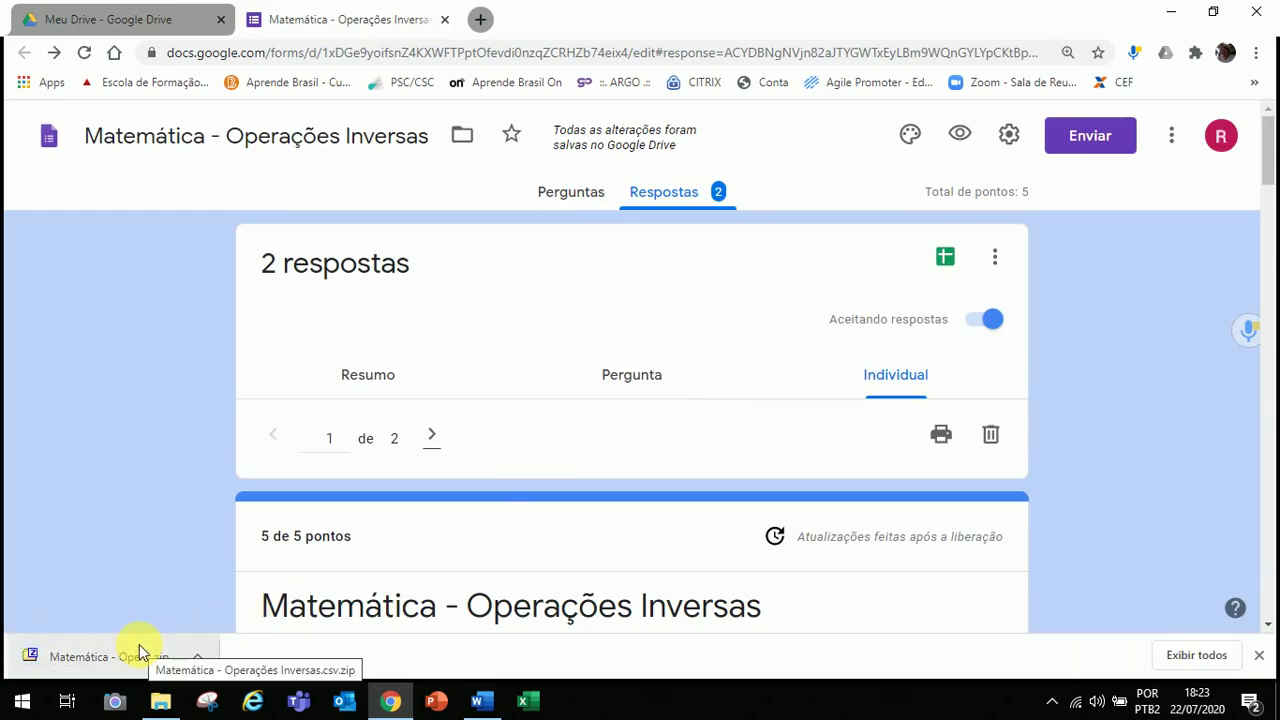
click(139, 648)
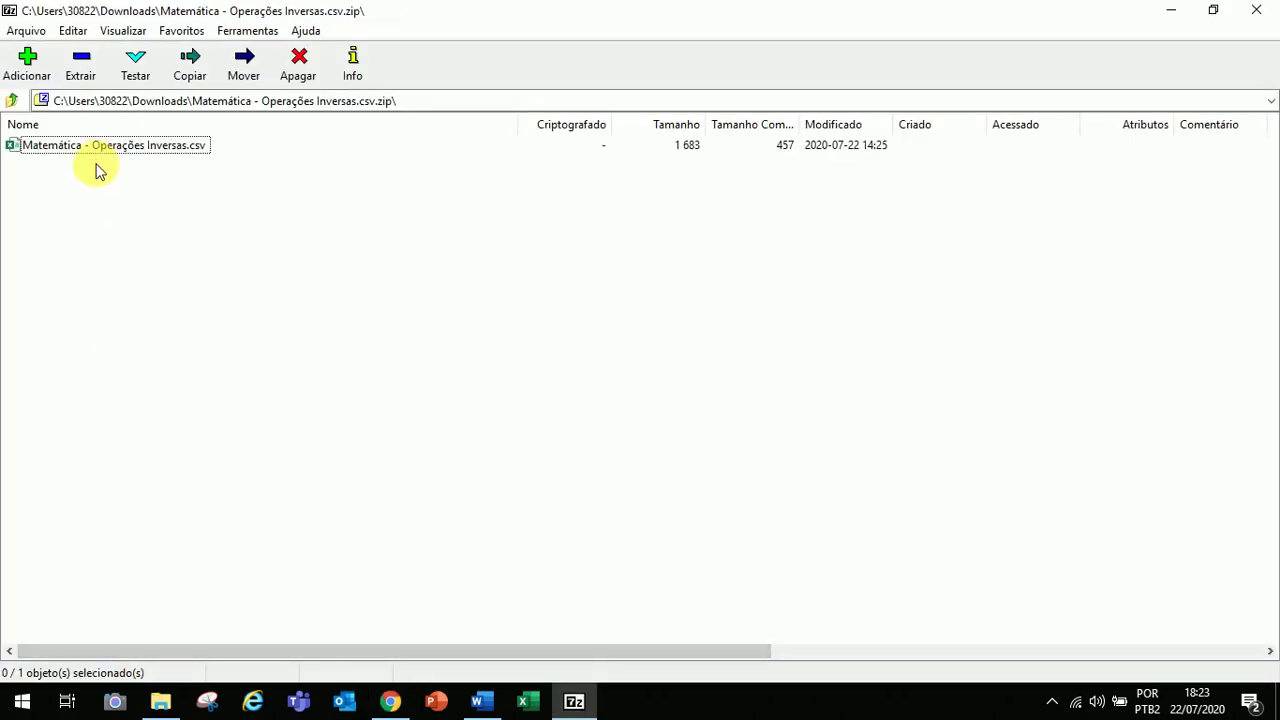
Step: View Matemática - Operações Inversas.csv from the archive in a maximized Excel window, and close both Excel and 7-Zip
double_click(97, 150)
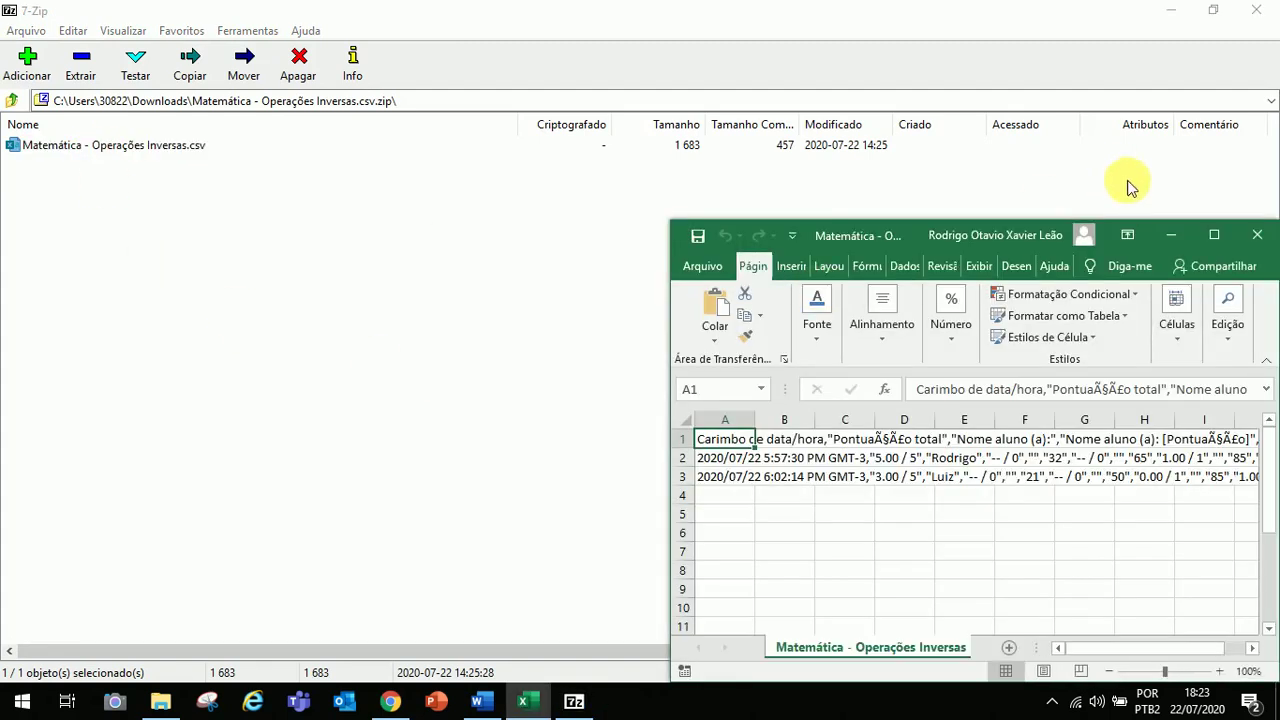
click(1215, 236)
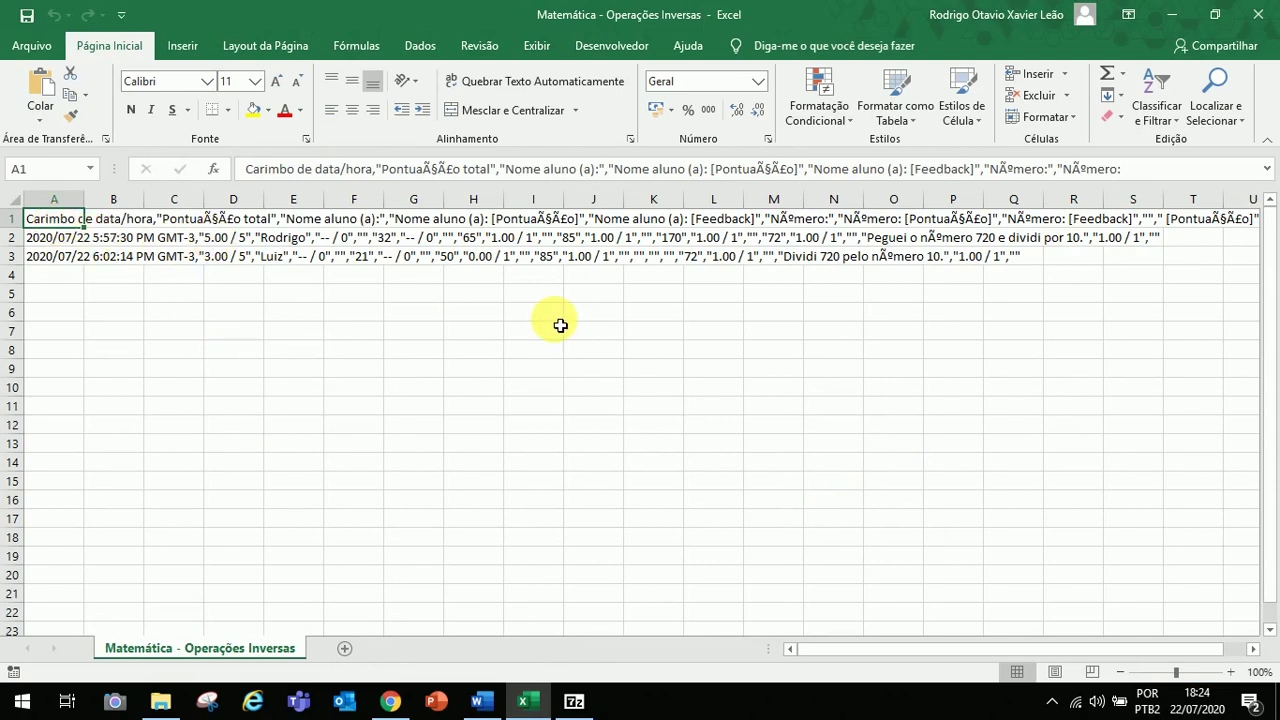
click(1257, 14)
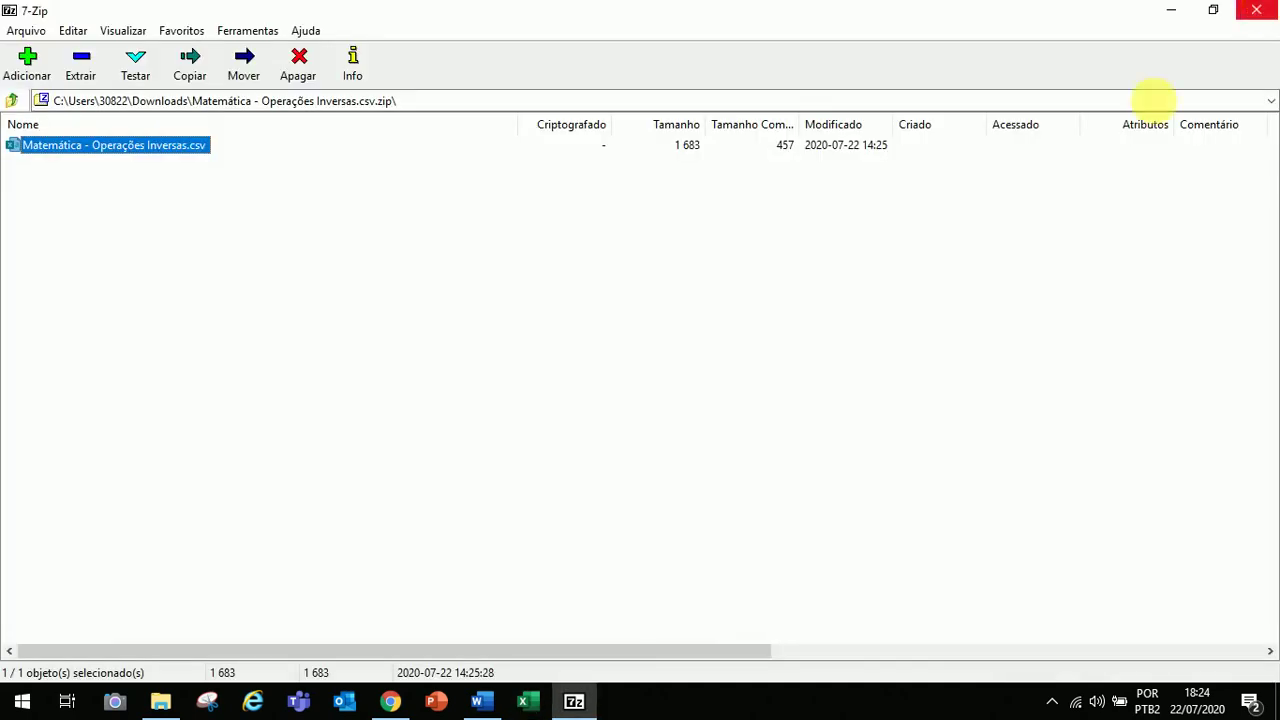
click(1260, 12)
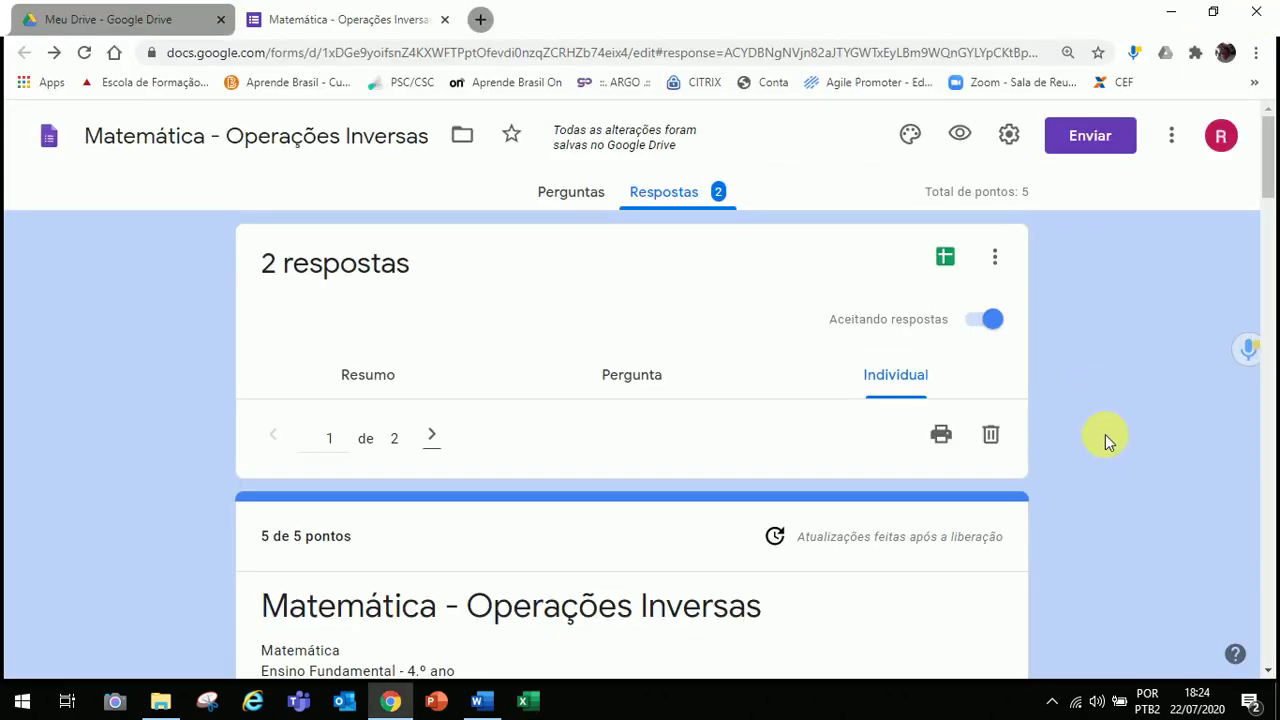
Step: Create a new Google Sheets spreadsheet as the response destination, dismiss the edit history tip, and select cell A2
click(946, 260)
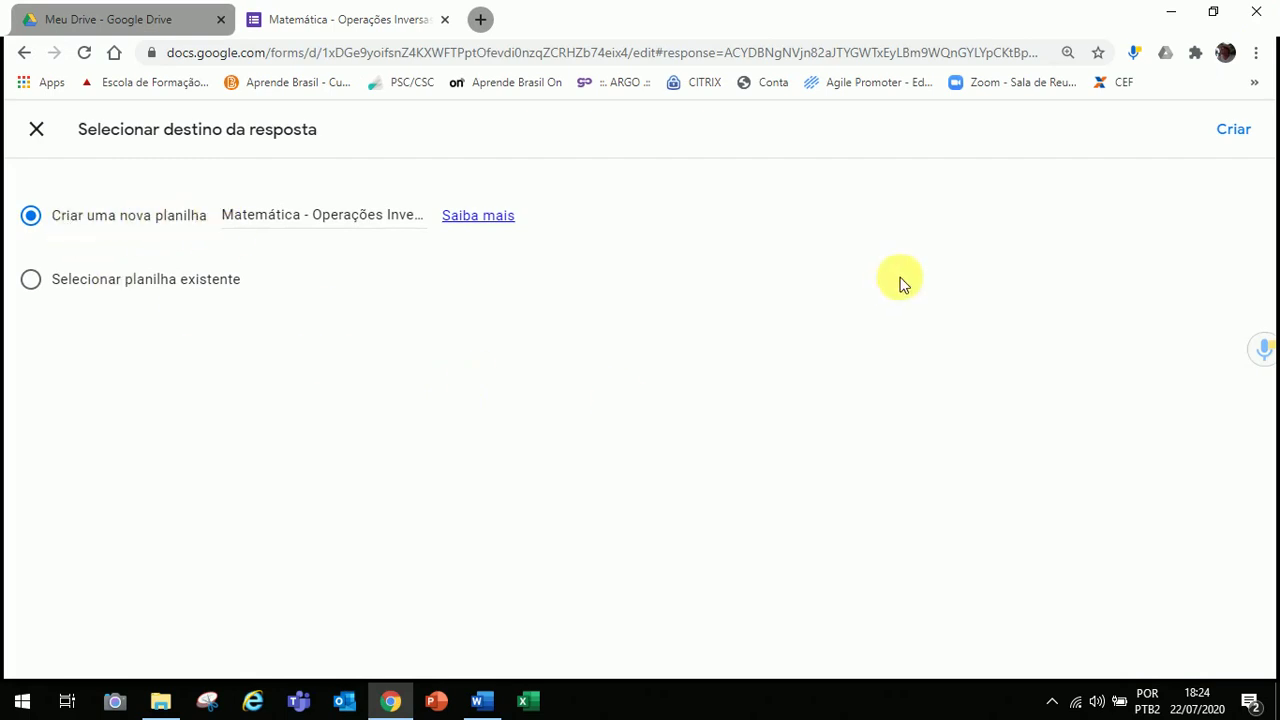
click(1235, 132)
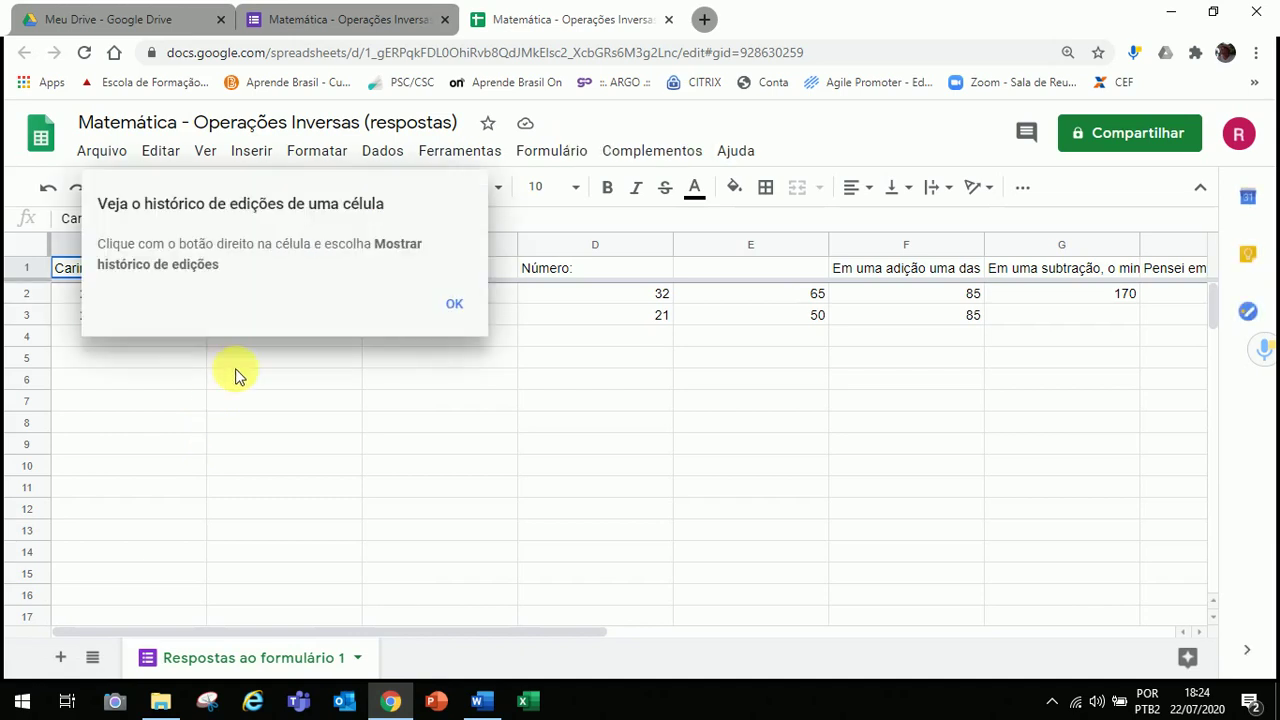
click(455, 304)
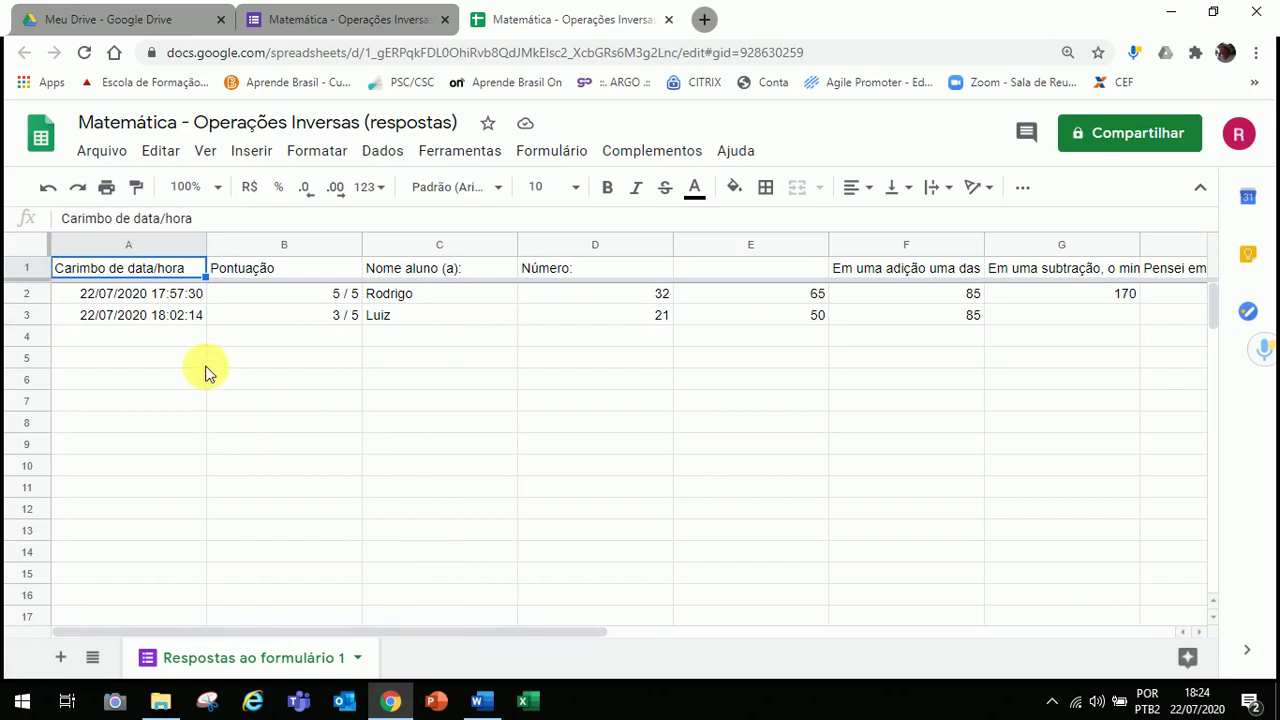
click(128, 299)
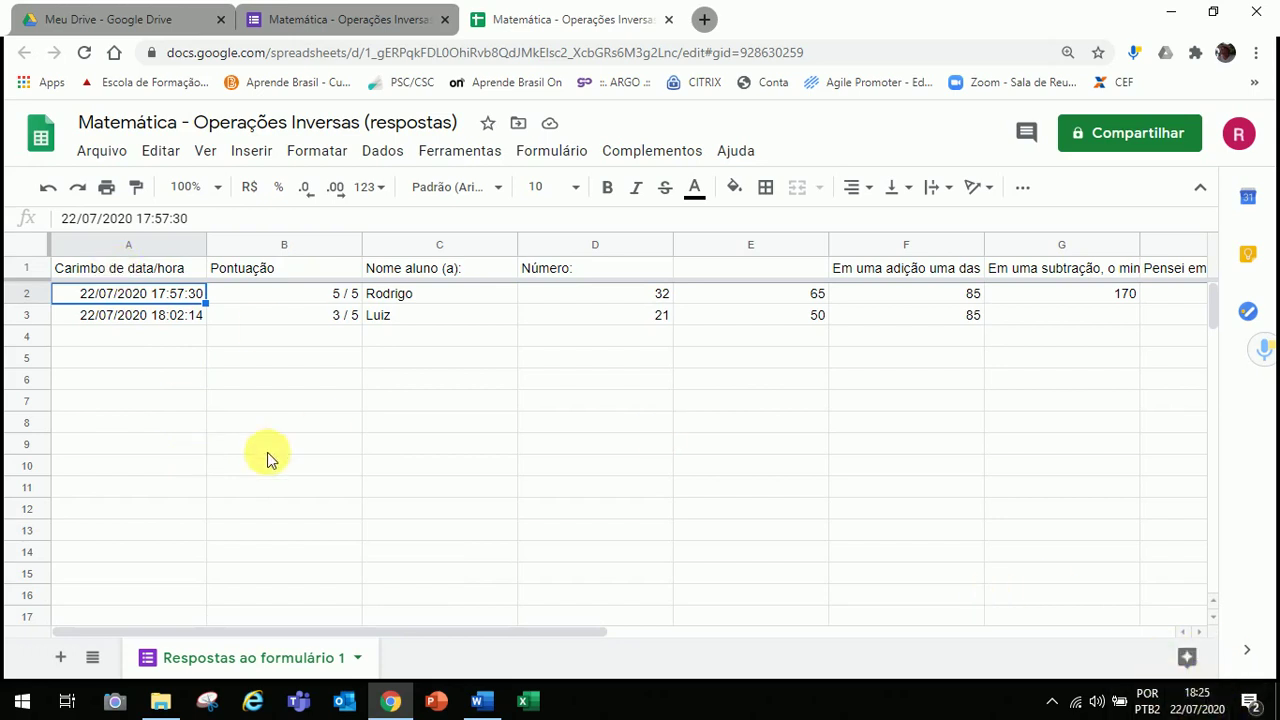
Step: Examine the second response's timestamp in A3 and both students' scores in the Pontuação column, cells B2 and B3
click(162, 316)
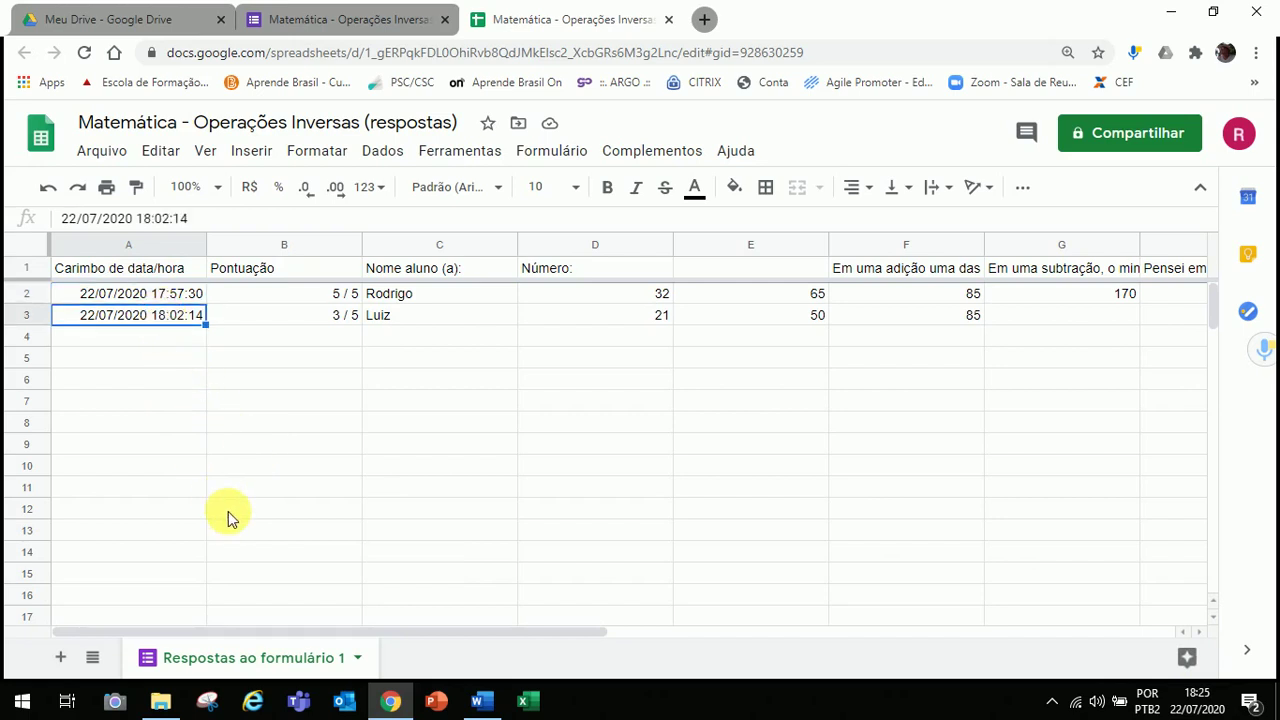
click(339, 297)
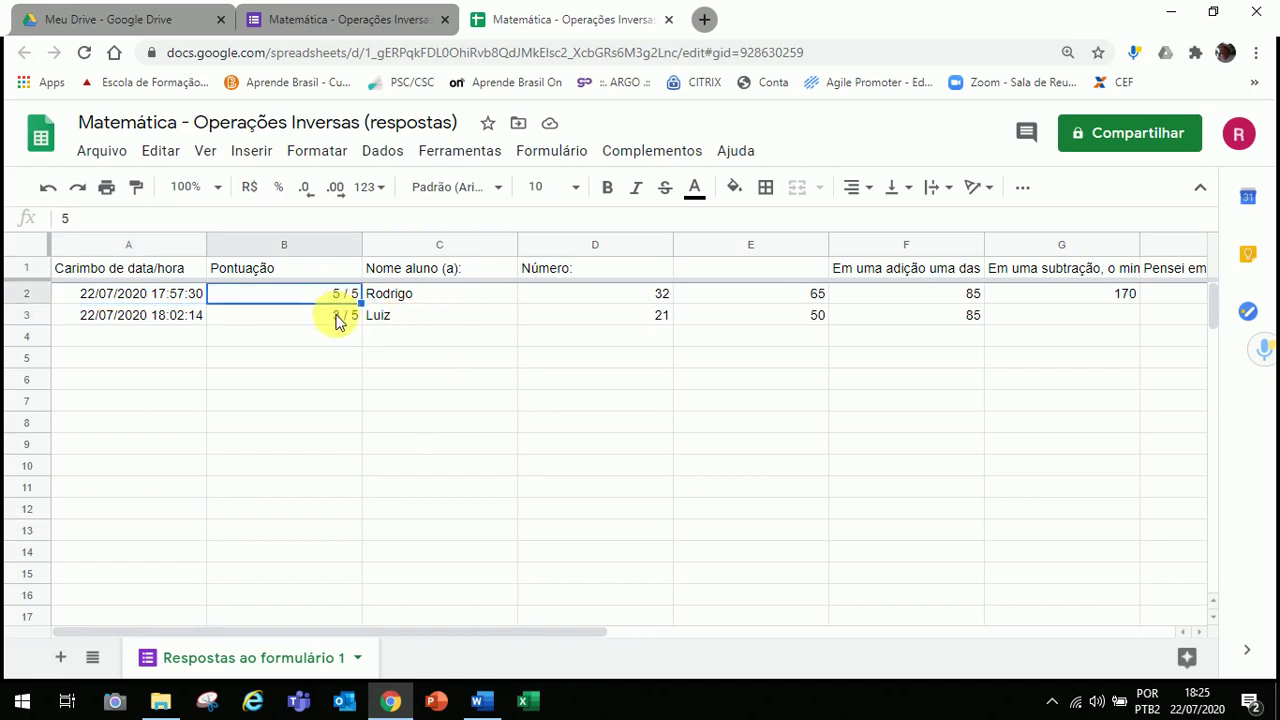
click(339, 318)
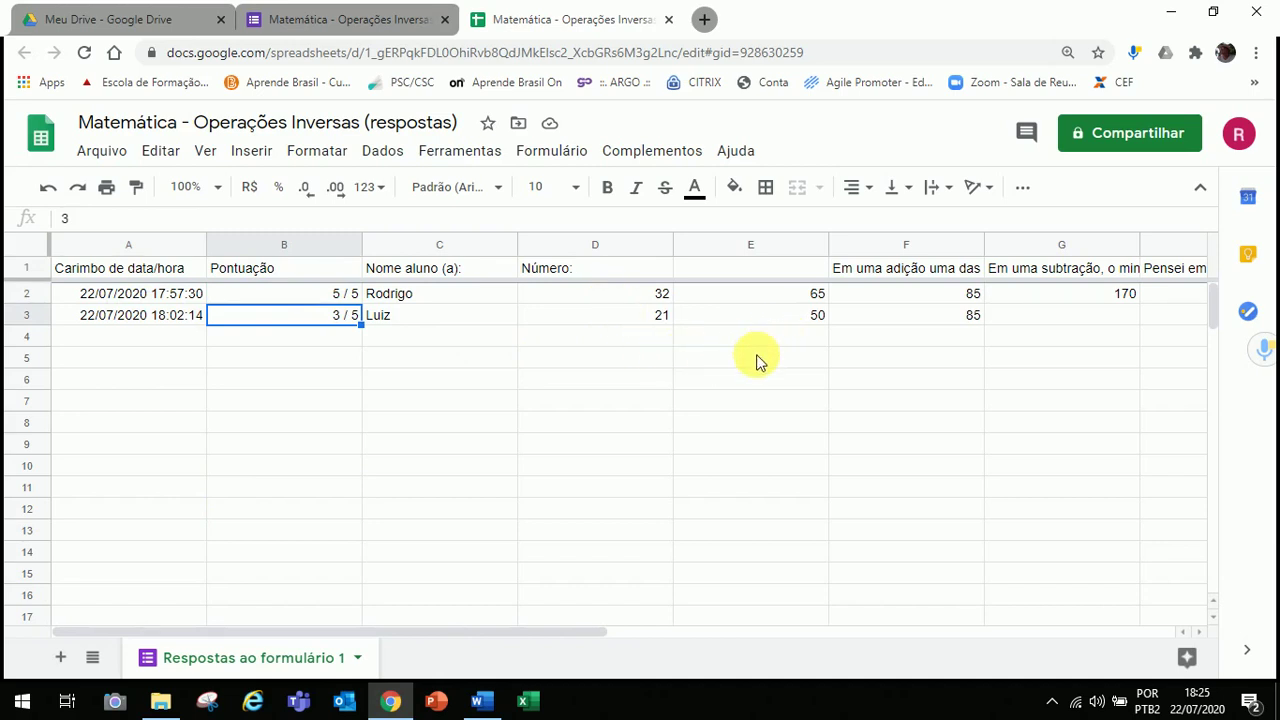
Step: Review the first student's answers along row 2, from column E through column I, and return to the student name in C2
click(773, 296)
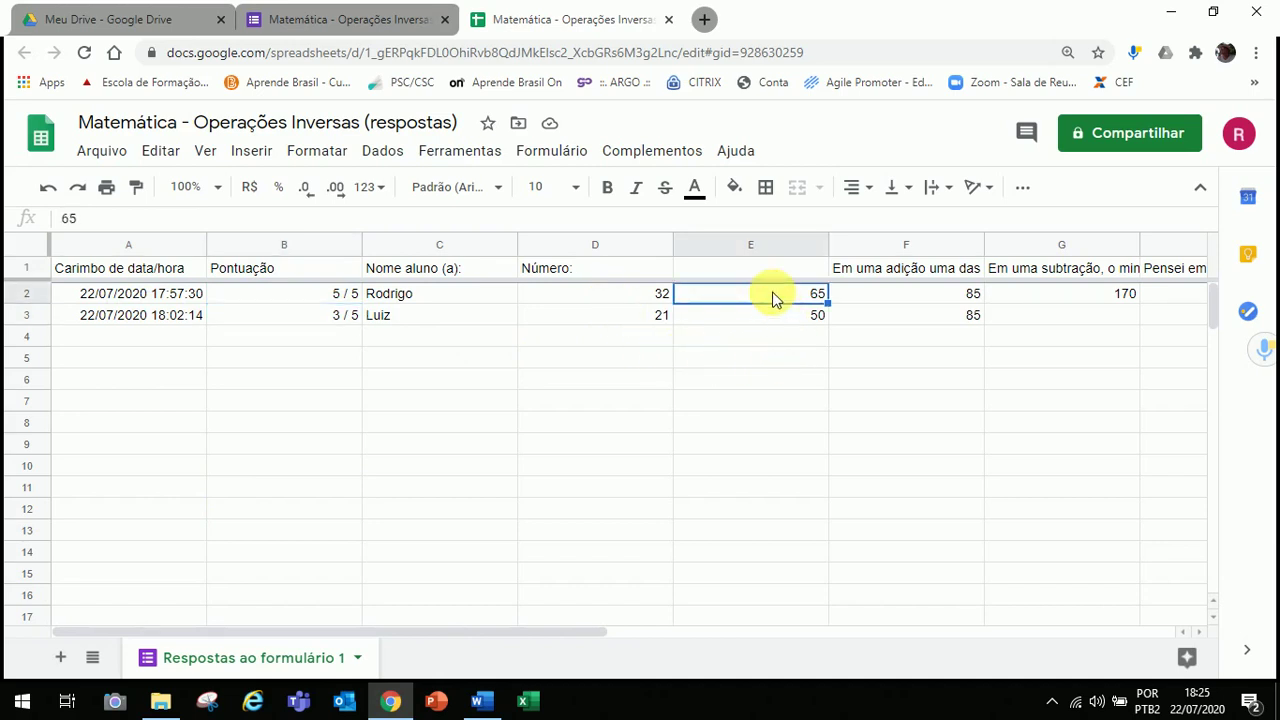
key(Right)
key(Right)
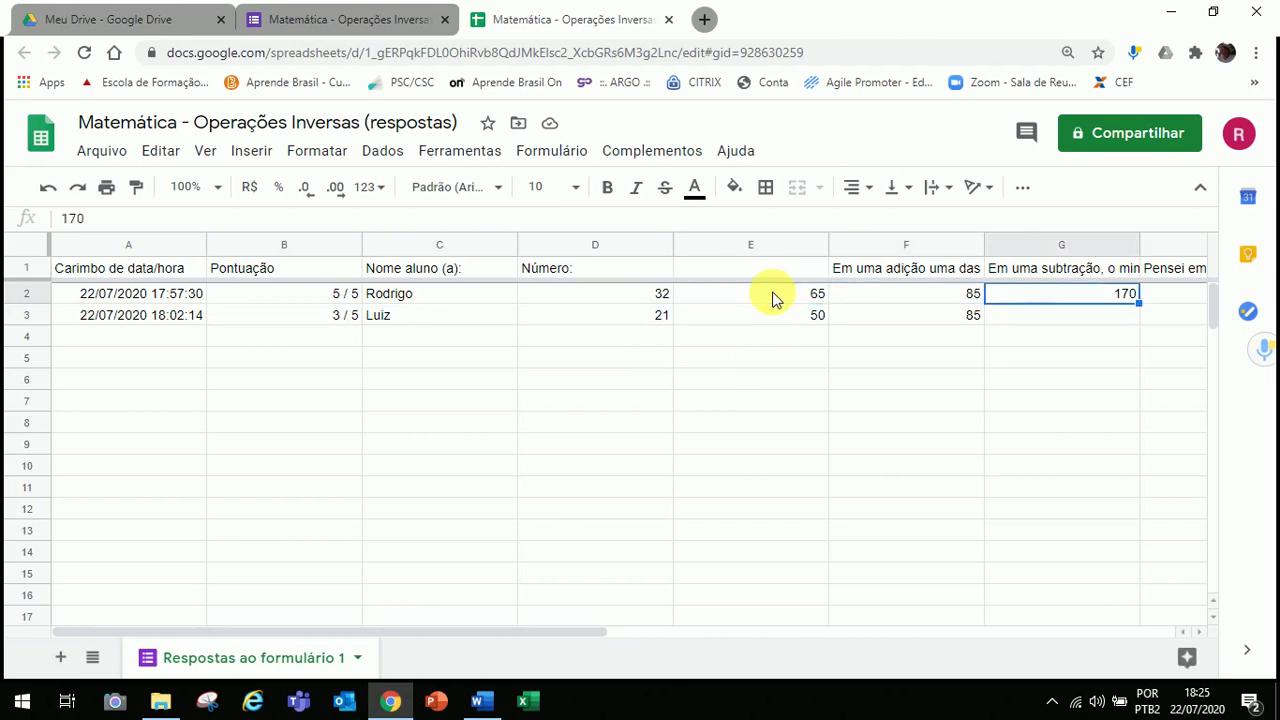
key(Right)
key(Right)
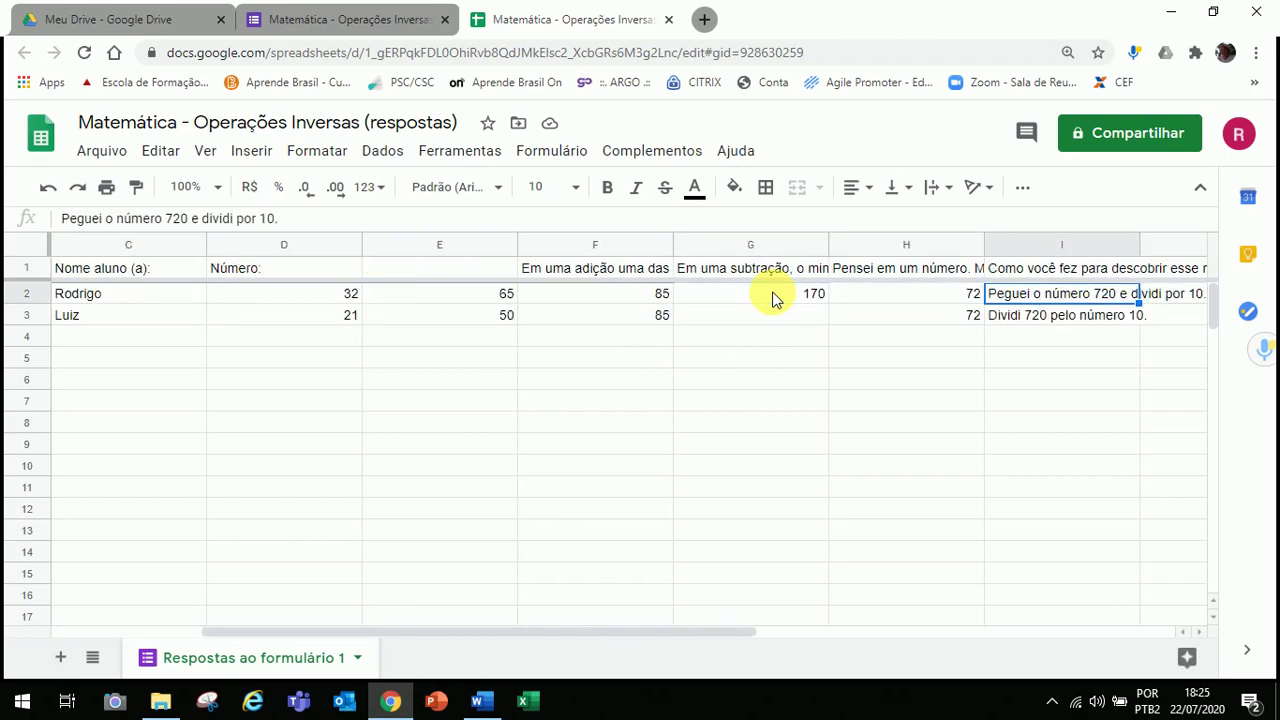
key(Left)
key(Left)
key(Left)
key(Left)
key(Left)
key(Left)
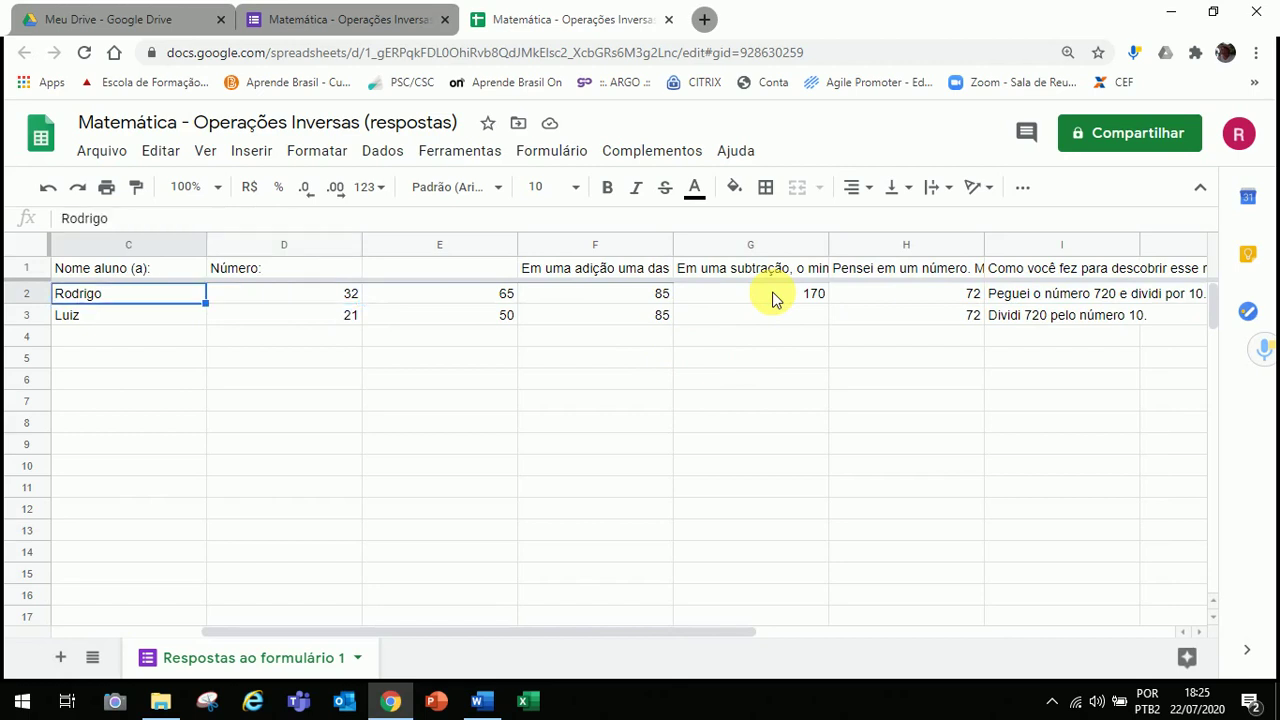
Step: Read the question headers across row 1 through column J, check back to Pontuação, and end on the blank header in E1
click(445, 275)
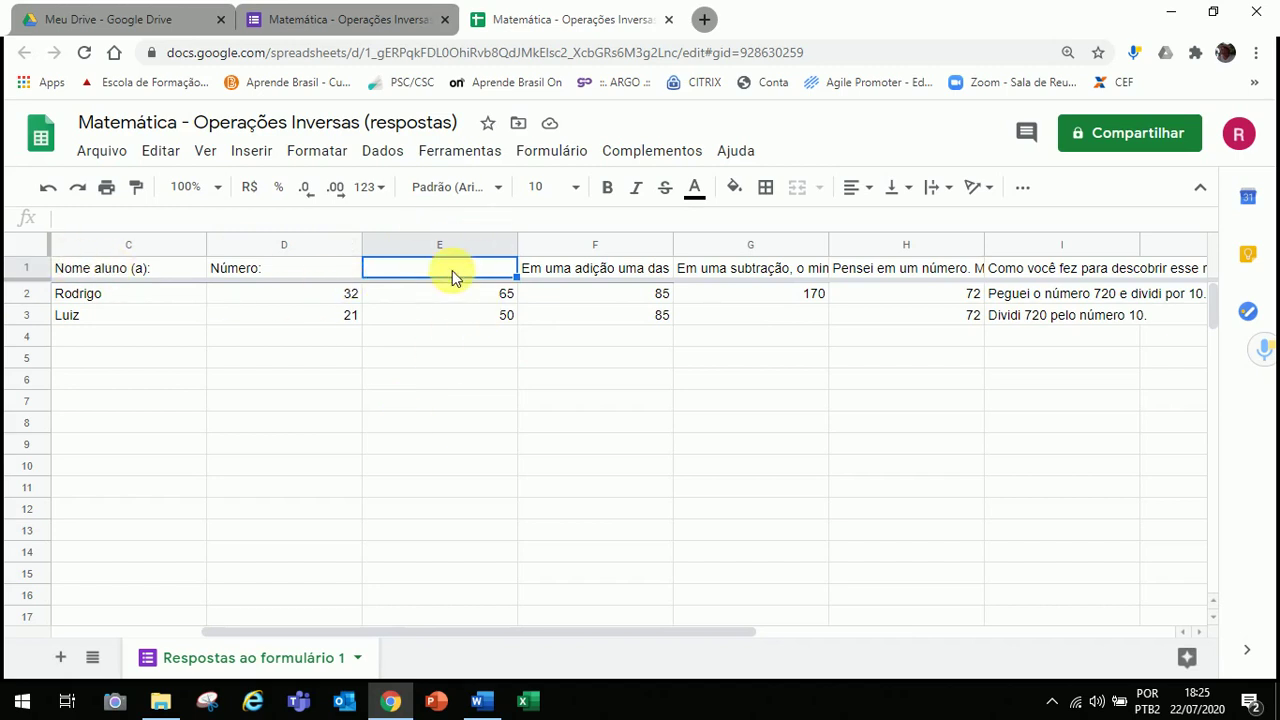
click(543, 272)
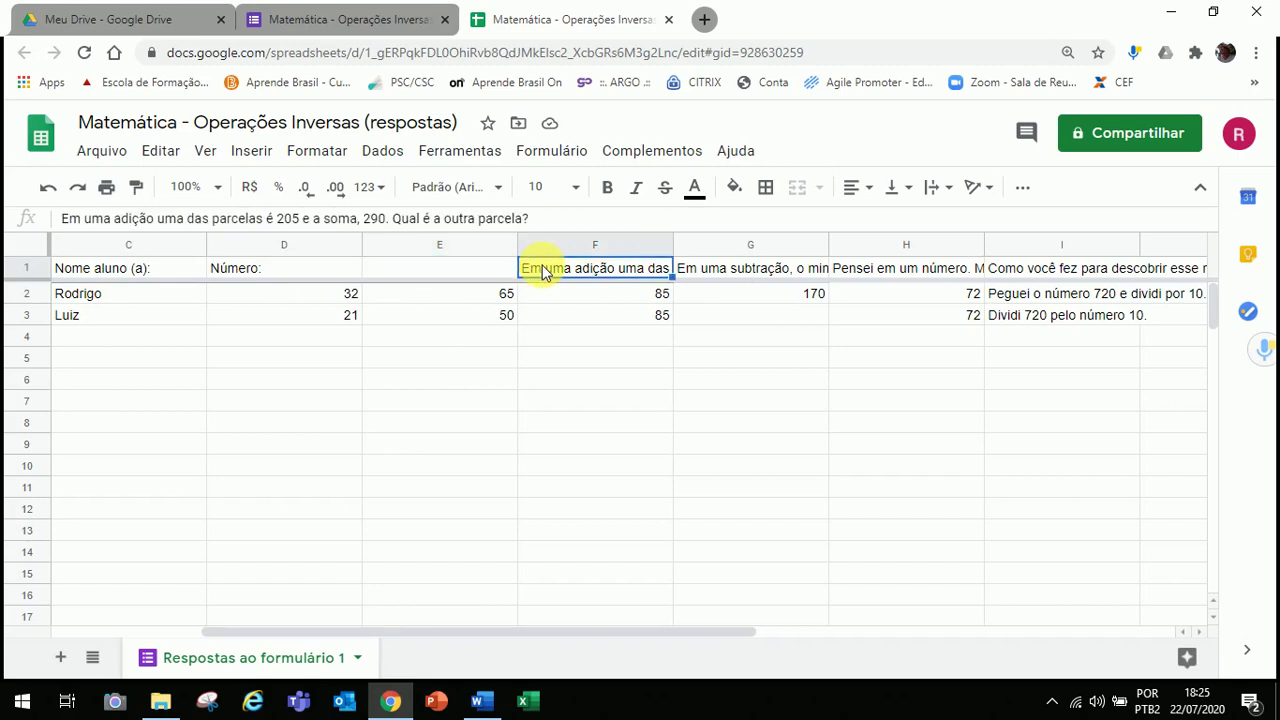
key(Right)
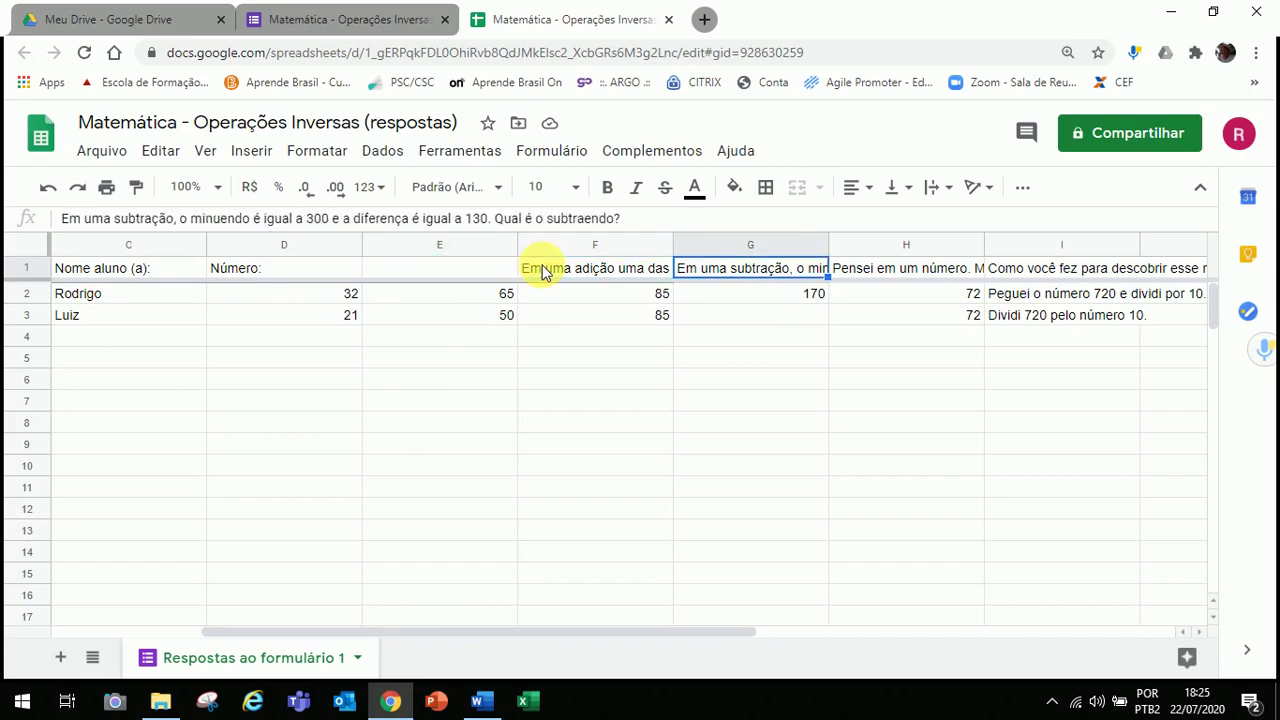
key(Right)
key(Right)
key(Right)
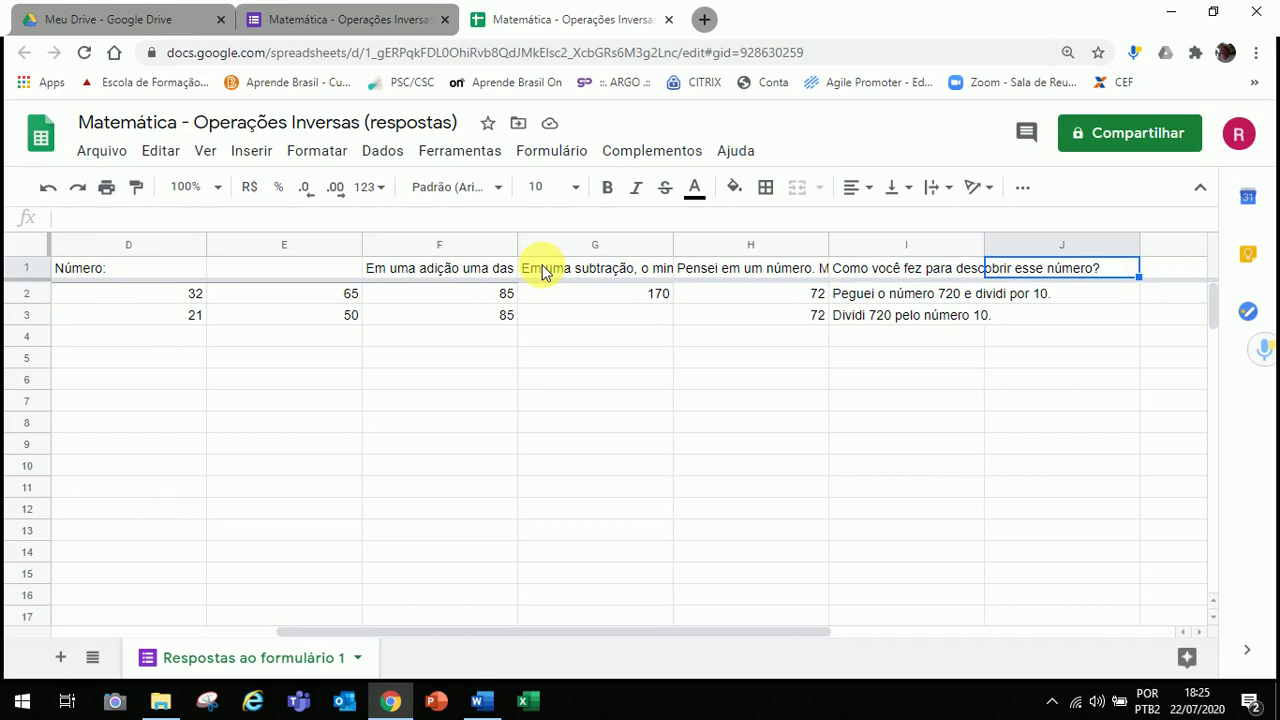
key(Left)
key(Left)
key(Left)
key(Left)
key(Left)
key(Left)
key(Left)
key(Left)
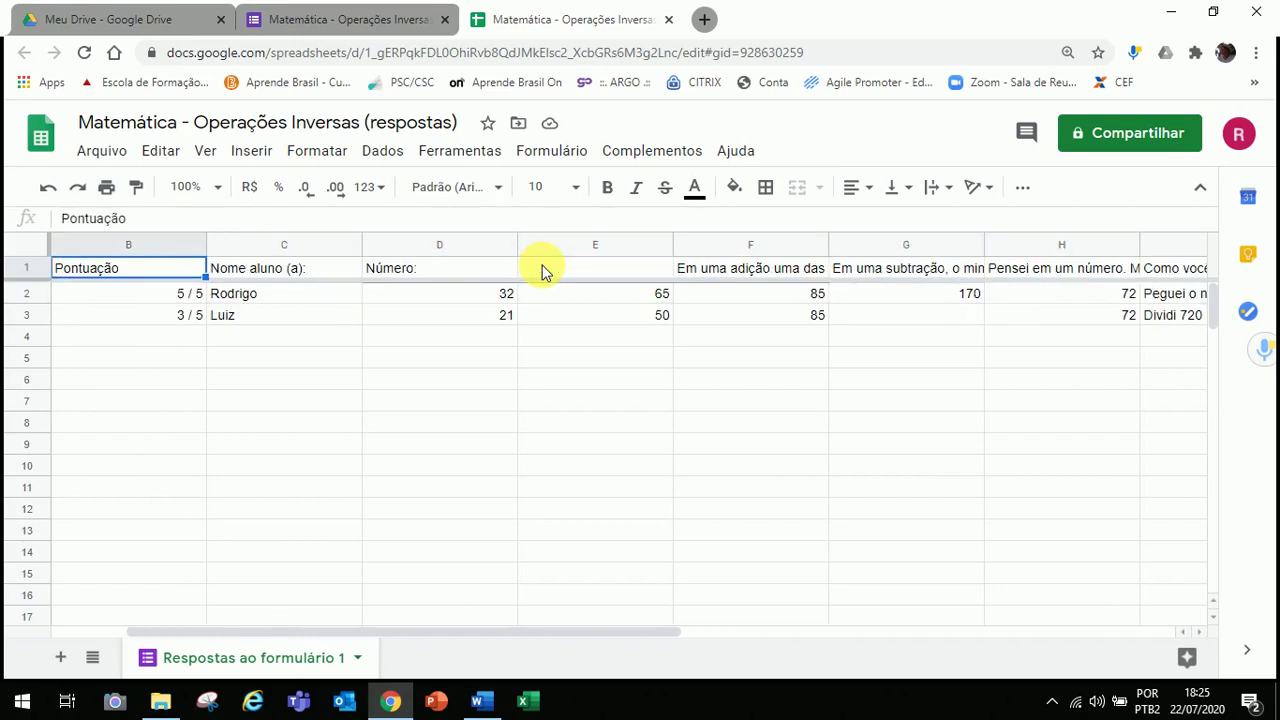
key(Right)
key(Right)
key(Right)
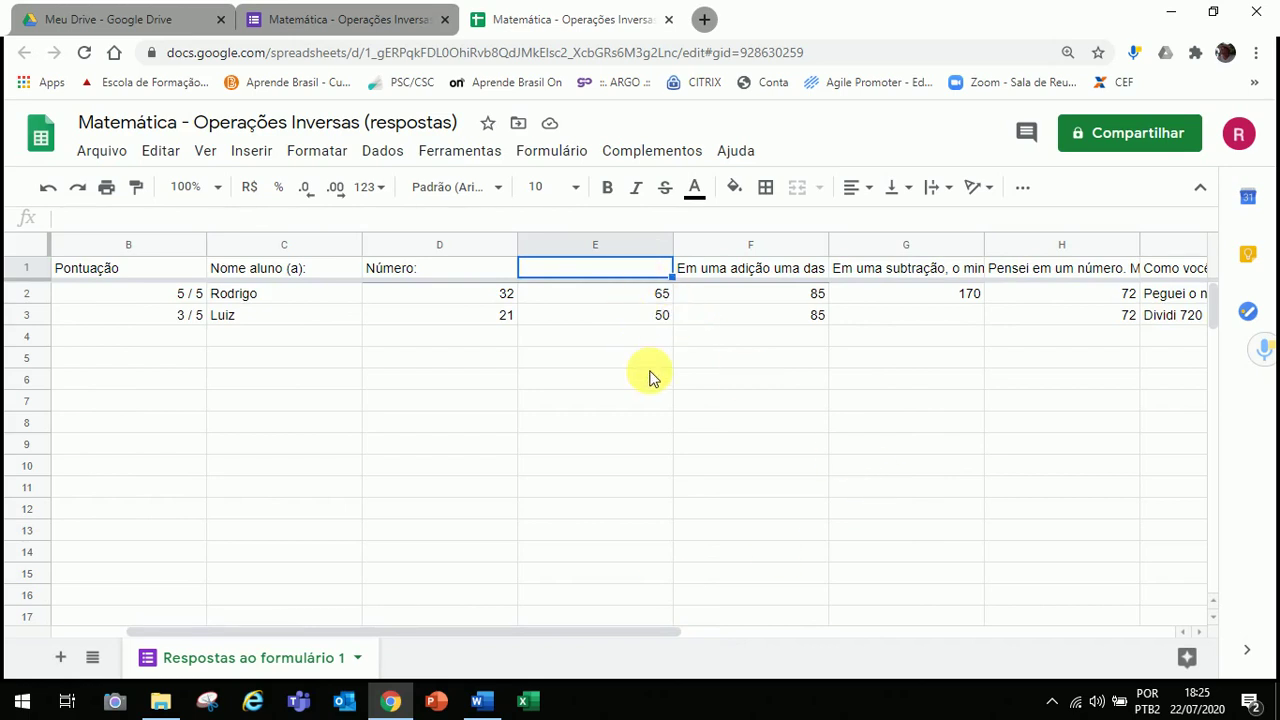
Step: Go through the first response's answers from E2 rightwards once more, and return to its timestamp in A2
click(640, 296)
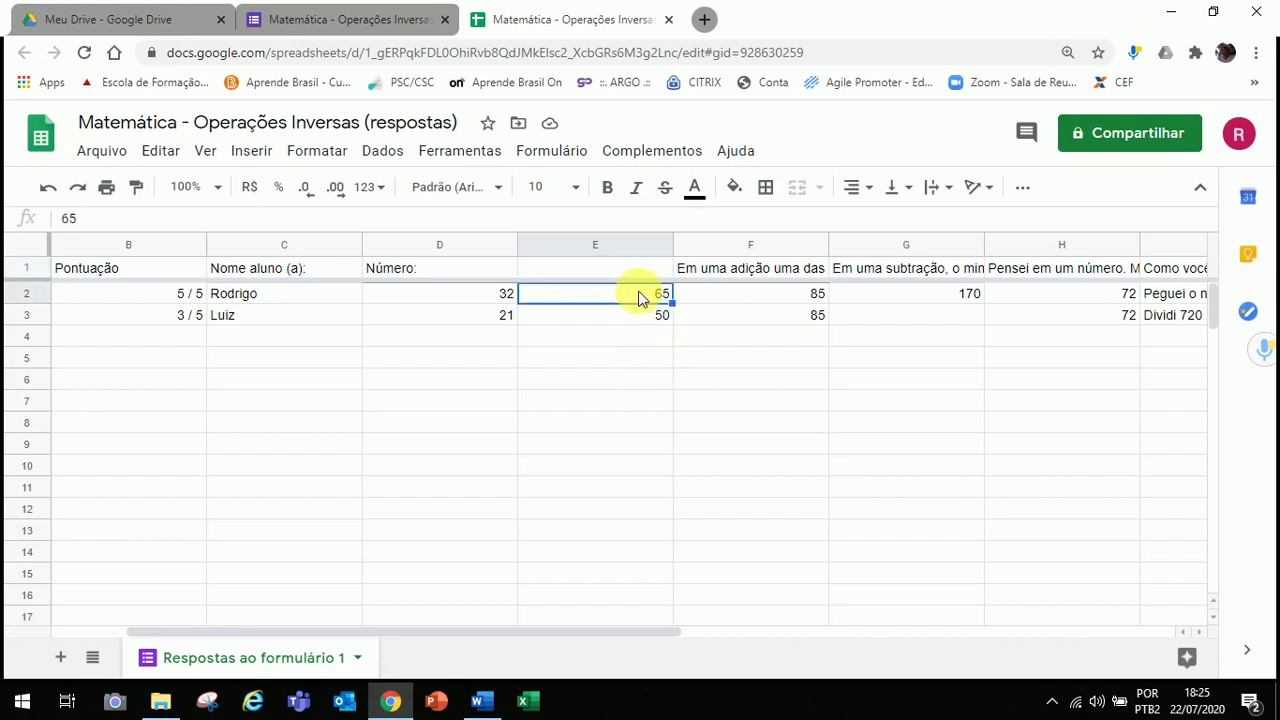
key(Right)
key(Right)
key(Right)
key(Right)
key(Right)
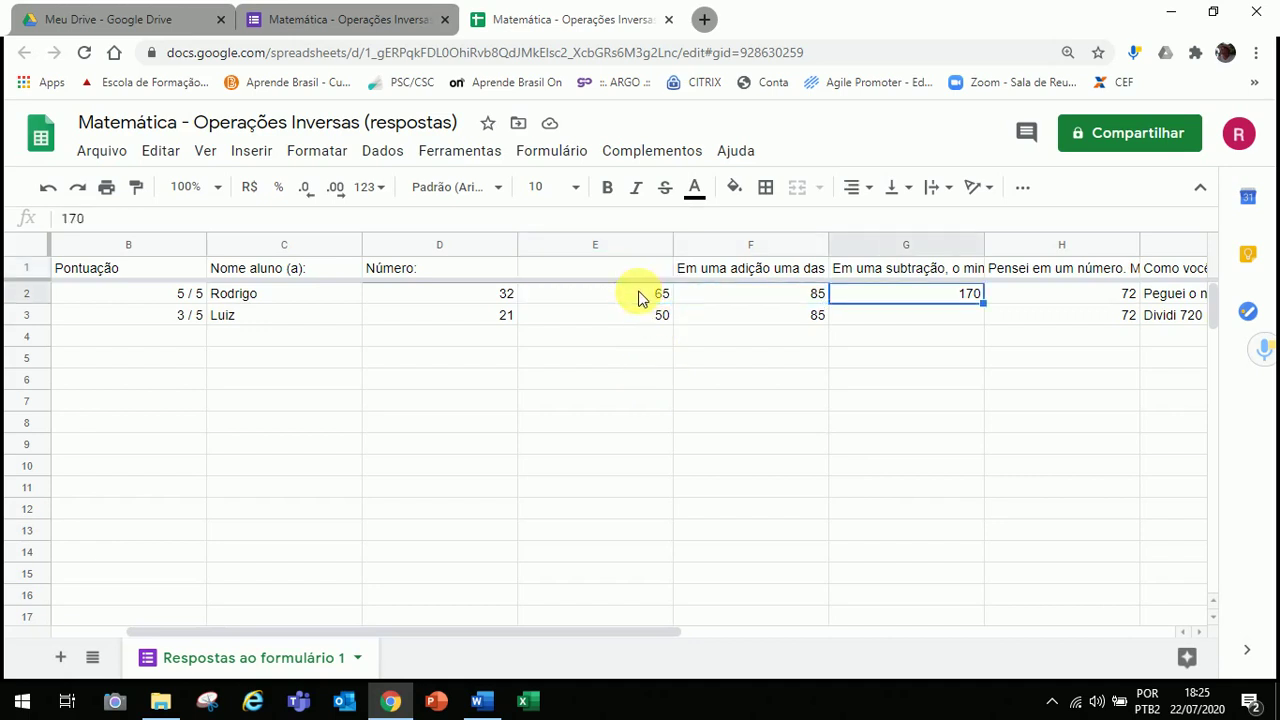
key(ctrl+Left)
key(ctrl+Left)
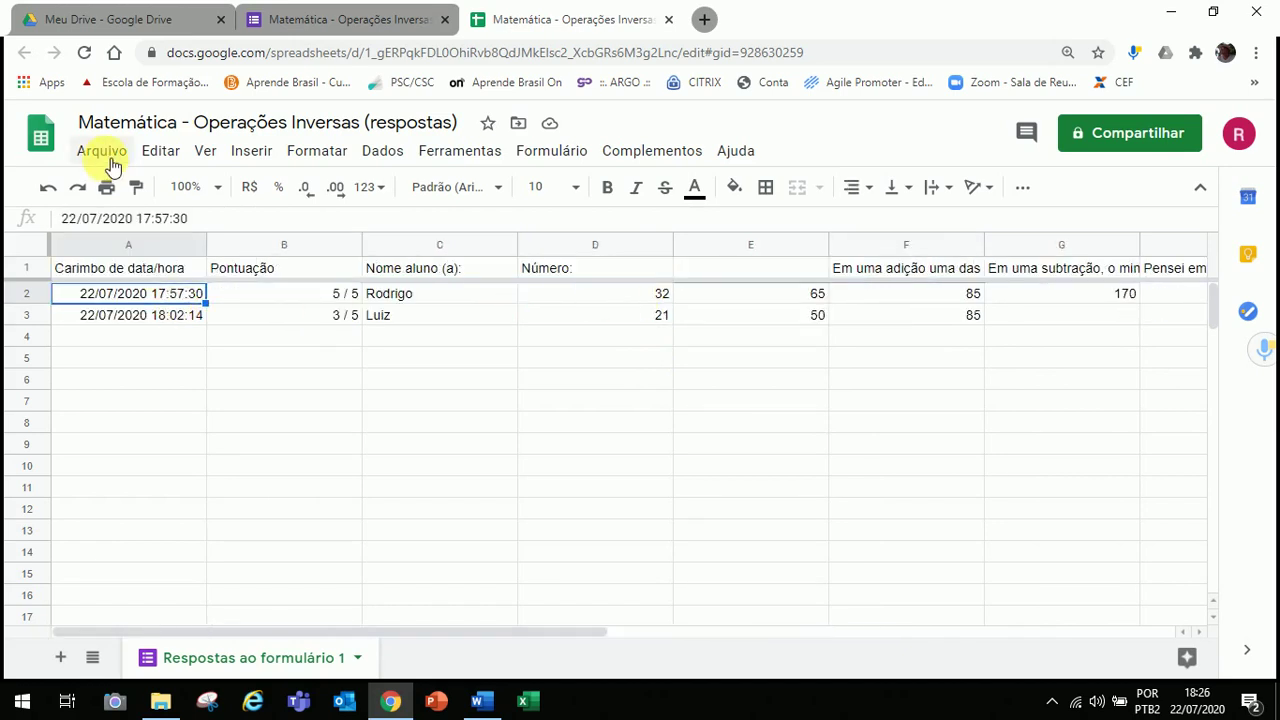
Step: Check My Drive for the Matemática - Operações Inversas (respostas) spreadsheet, switching between the Drive, spreadsheet and form tabs
click(165, 21)
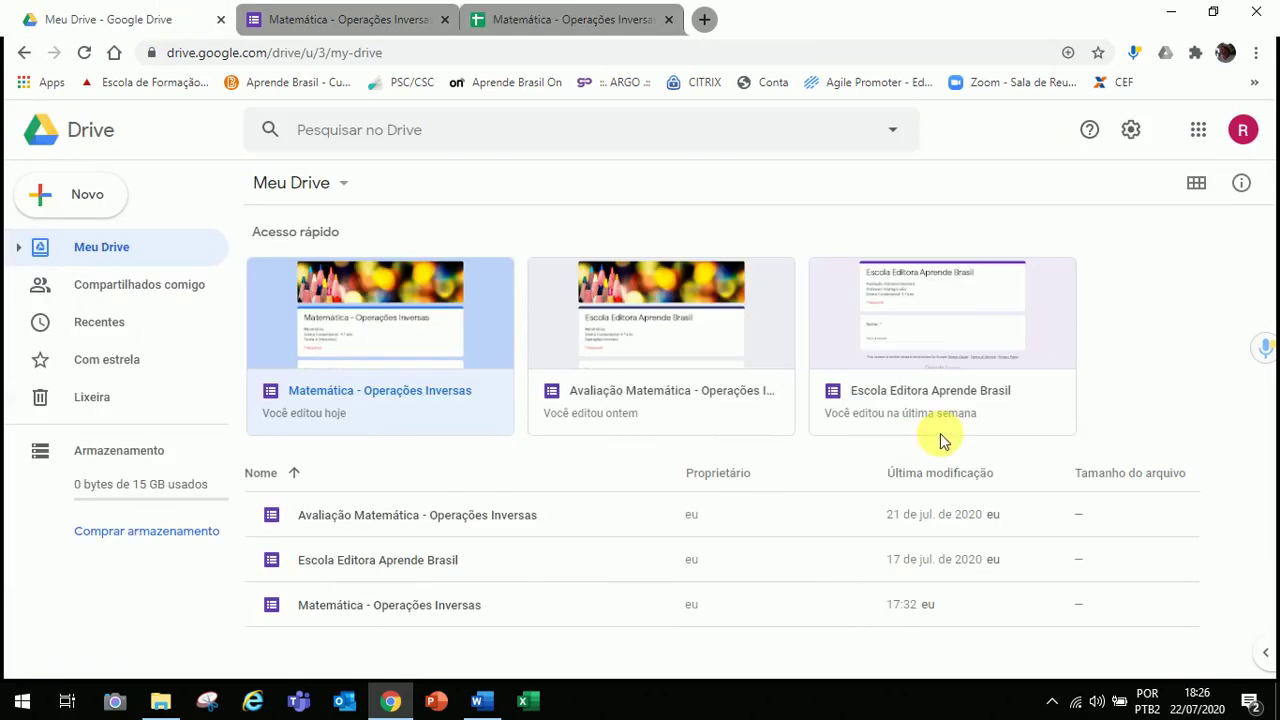
click(562, 24)
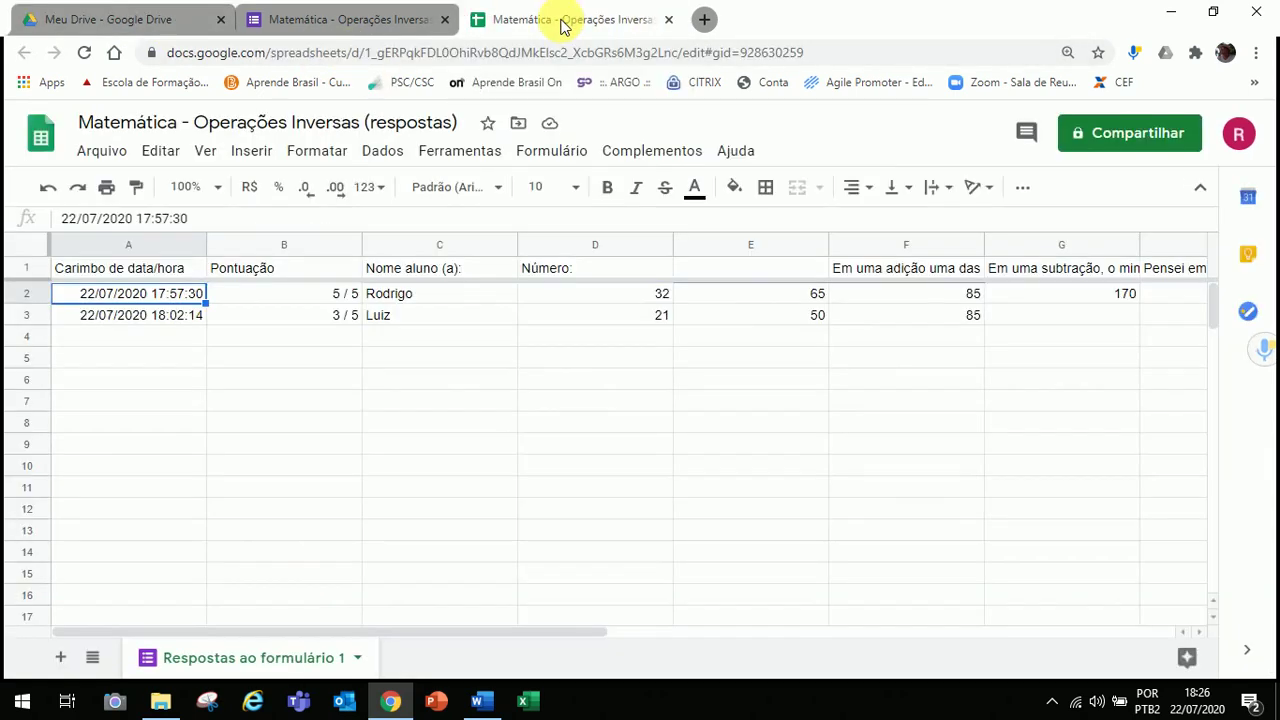
click(405, 20)
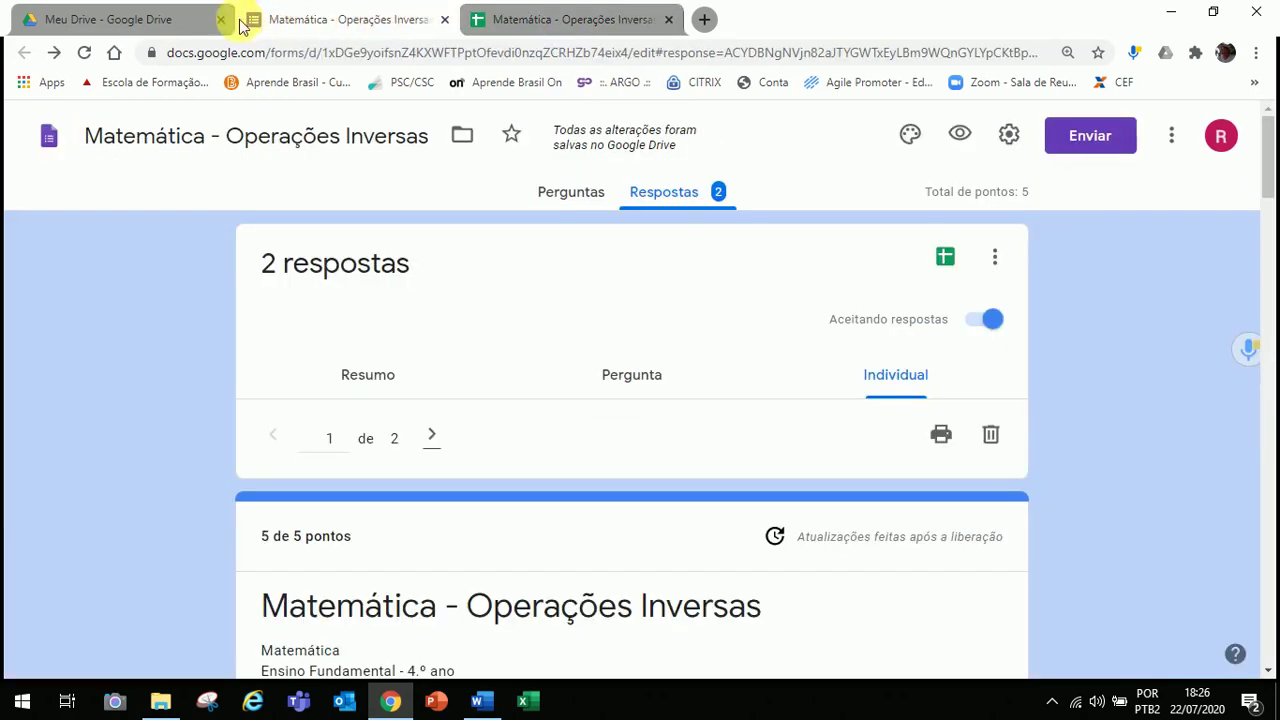
click(200, 22)
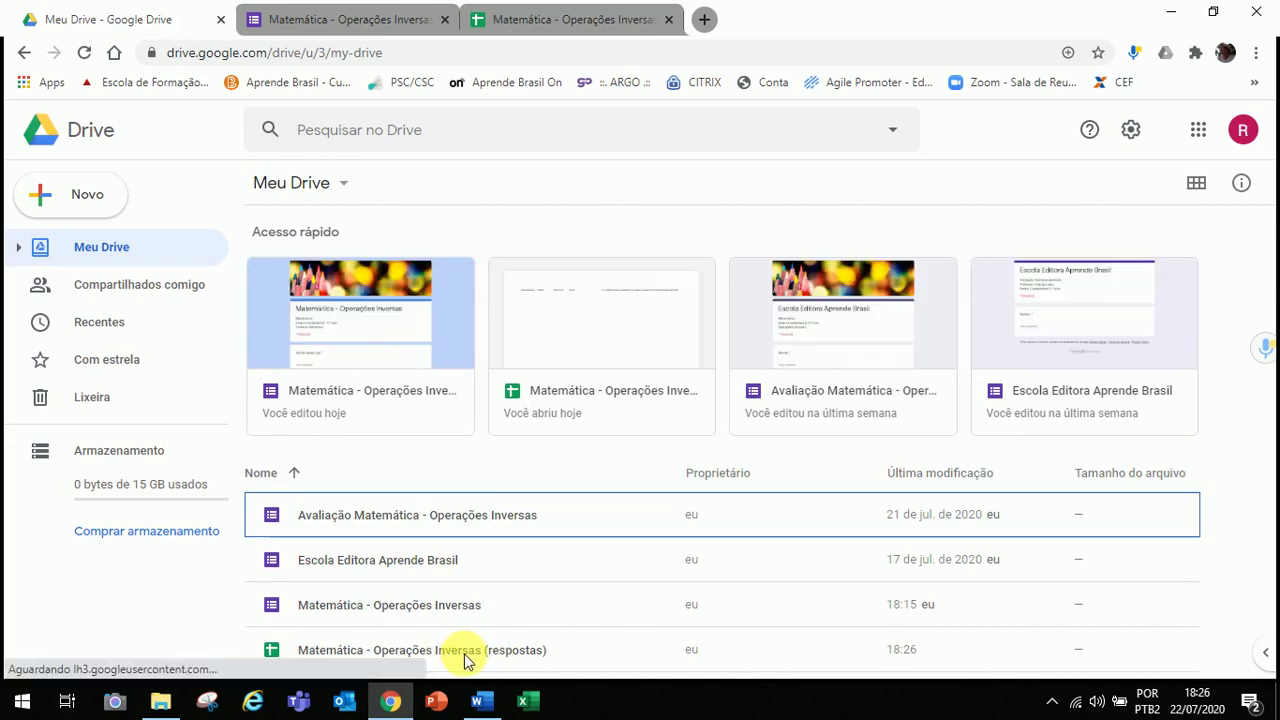
Step: Return to the responses spreadsheet and download it as a Microsoft Excel (.xlsx) file
click(540, 18)
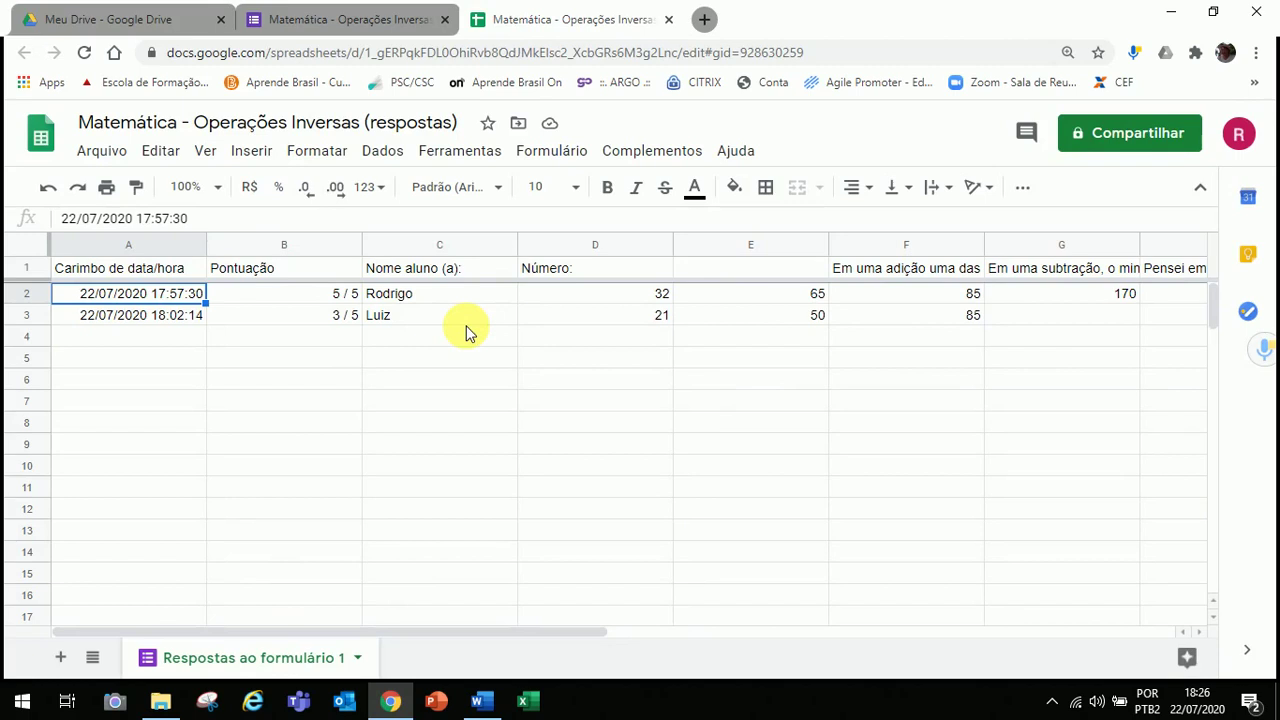
click(104, 155)
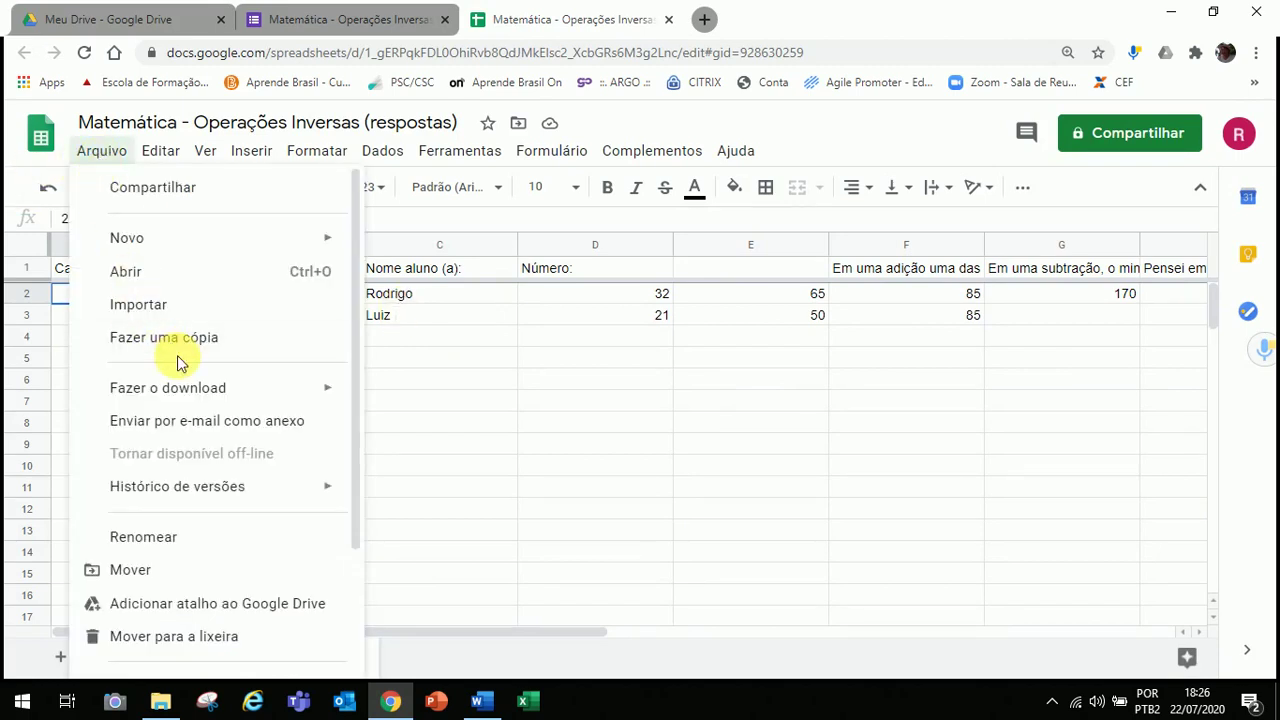
mouse_move(337, 394)
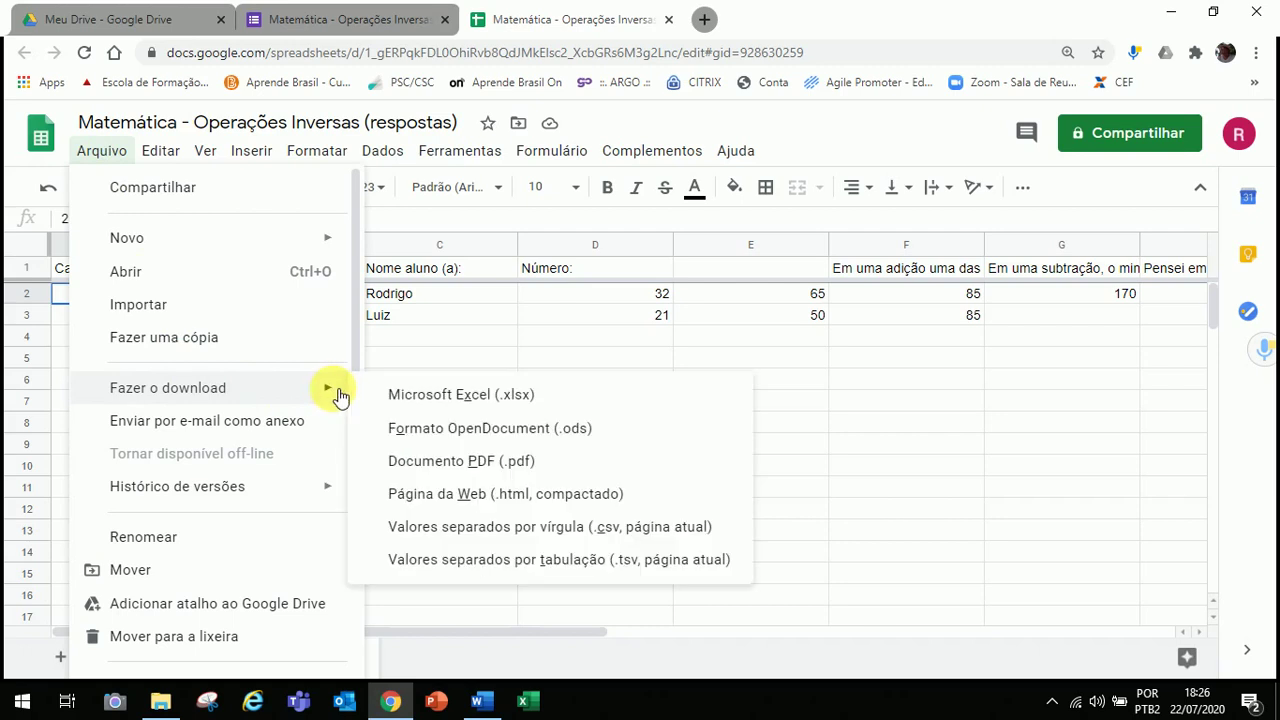
click(510, 398)
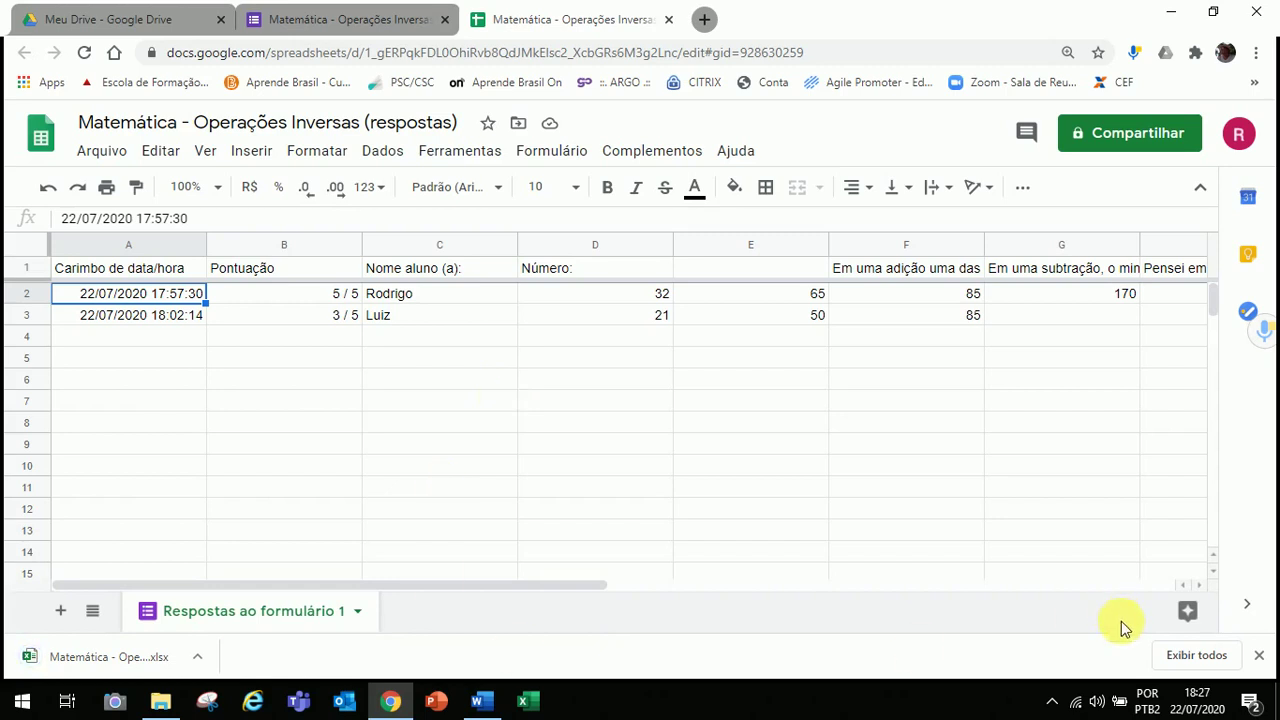
Step: Locate the downloaded Matemática - Operações Inversas (respostas).xlsx in its folder, open it in Excel with editing enabled, and select cell A2
click(1192, 656)
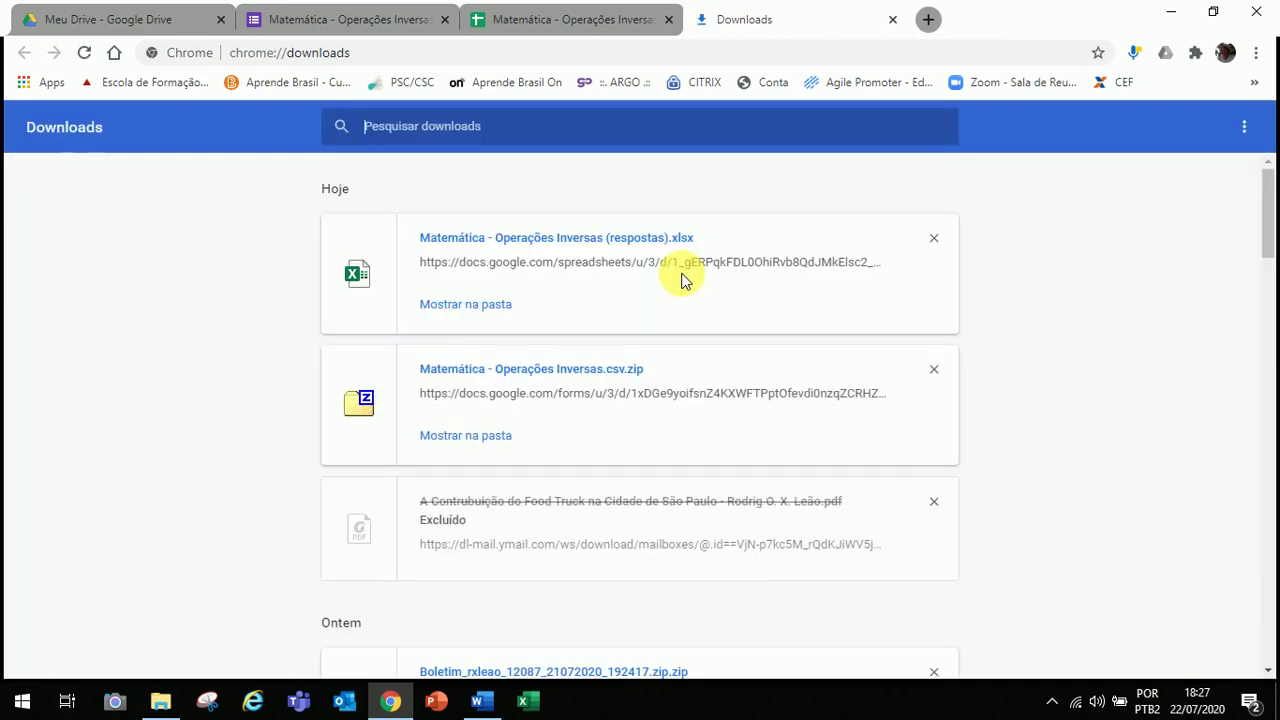
click(467, 315)
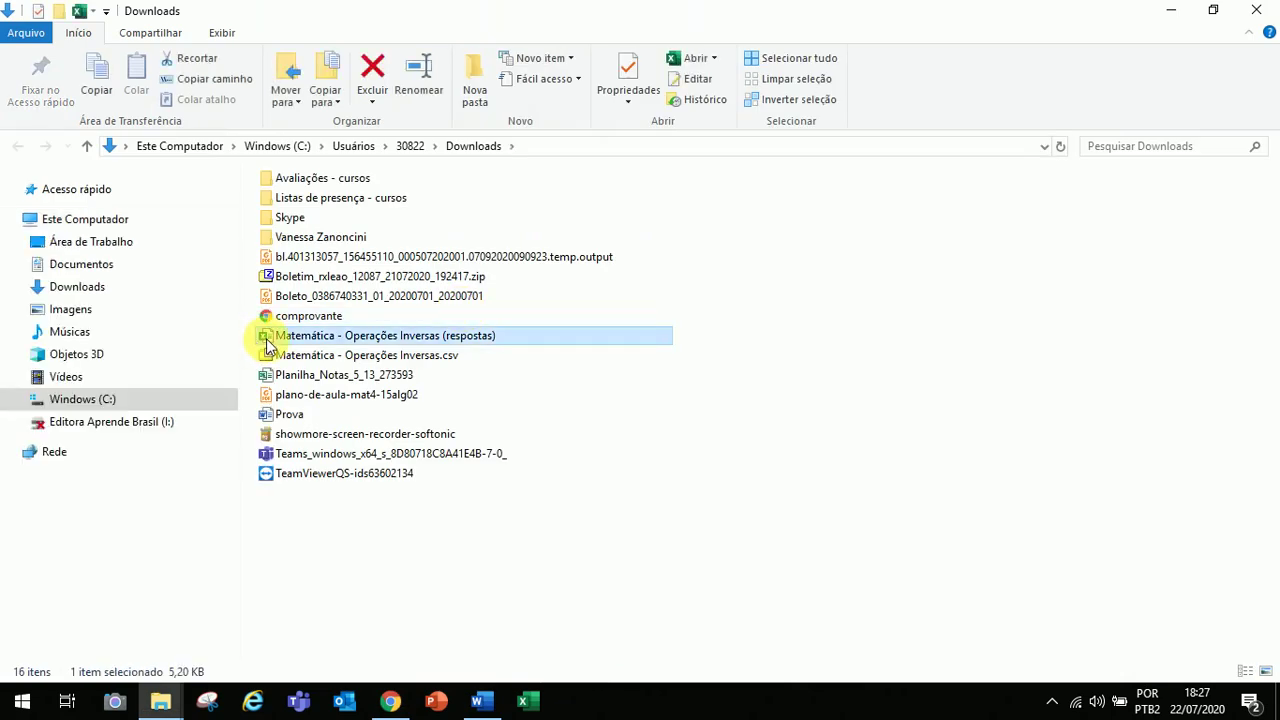
double_click(267, 340)
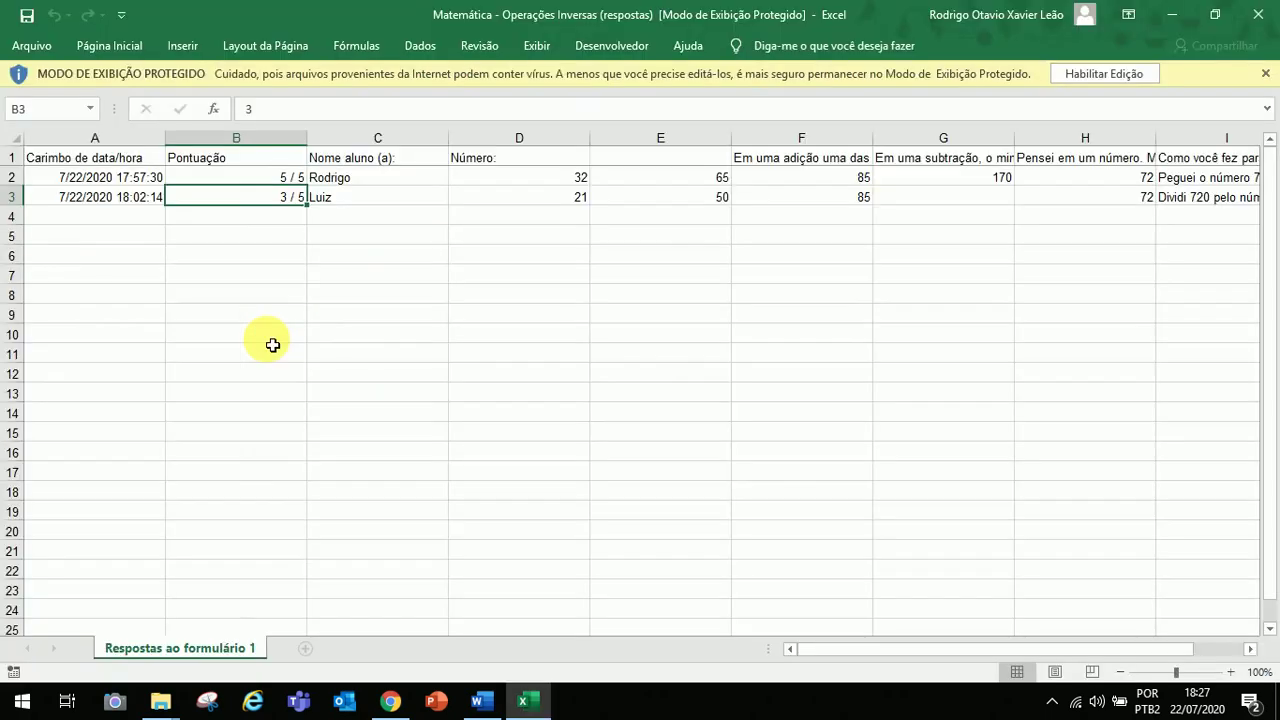
click(1089, 73)
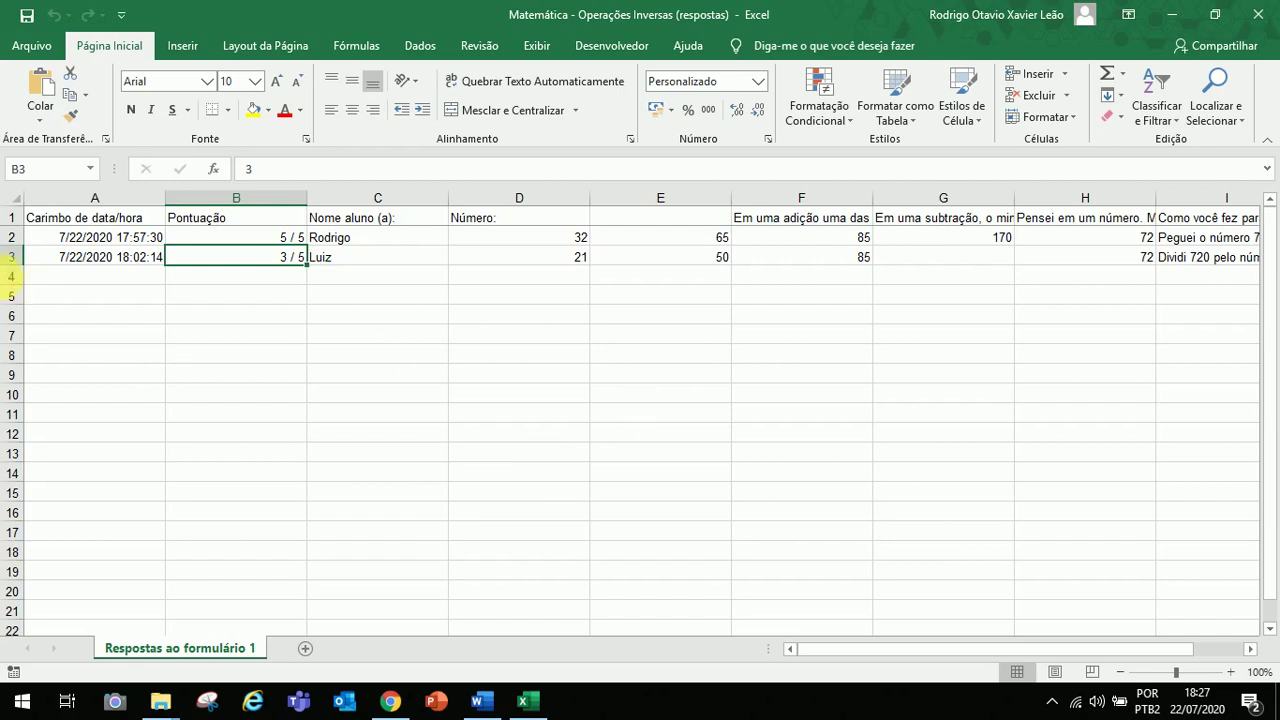
click(66, 238)
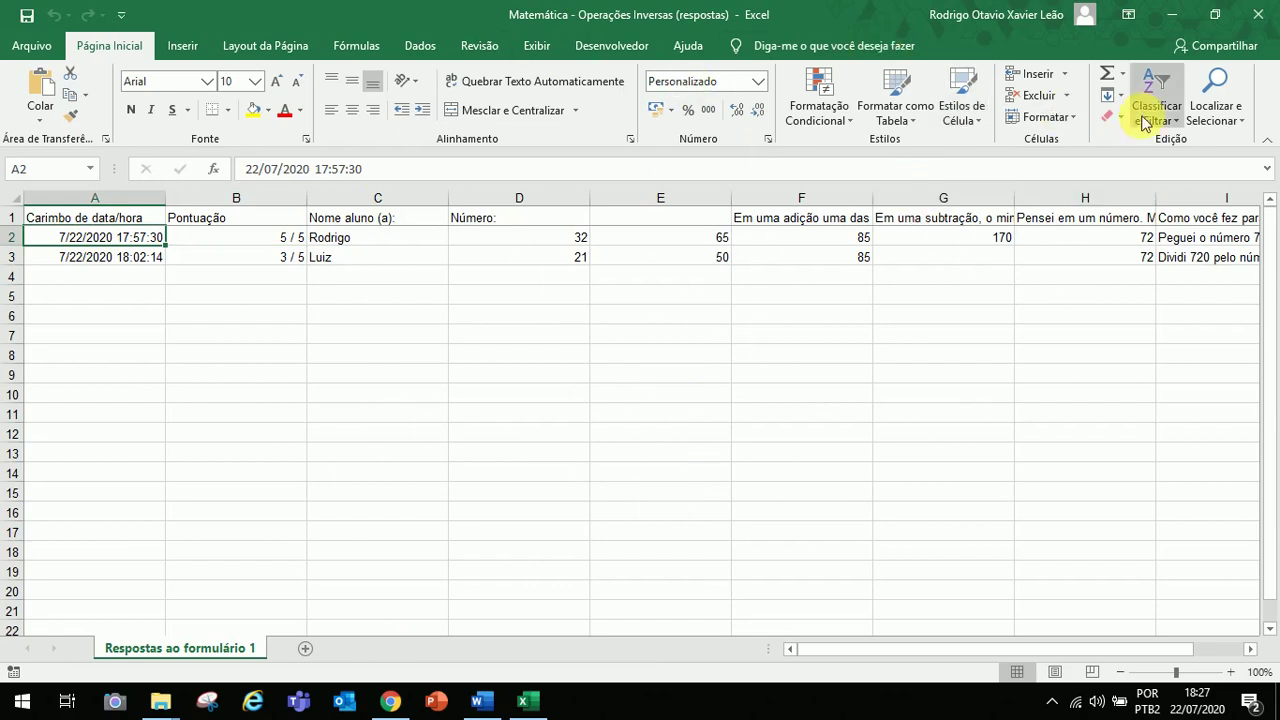
Step: Close Excel, the Downloads folder, the downloads page and the spreadsheet tab, check the files in My Drive, and return to the form's responses
click(1256, 14)
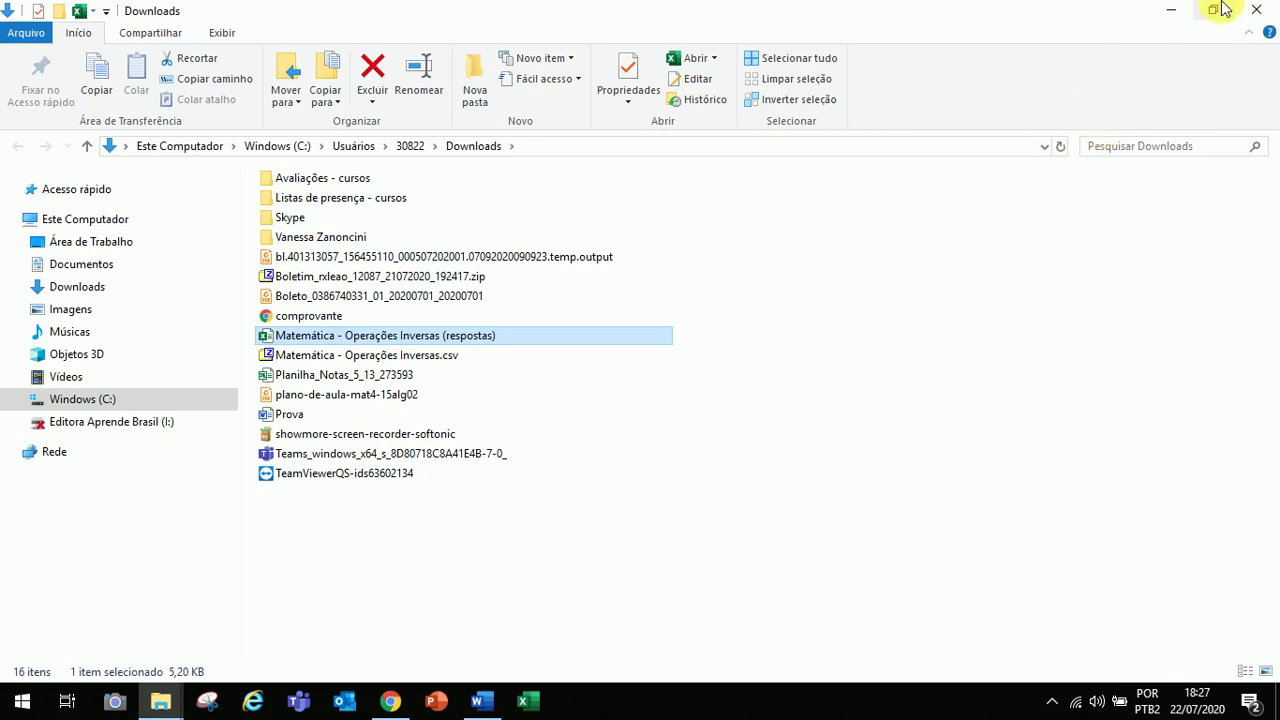
click(1256, 10)
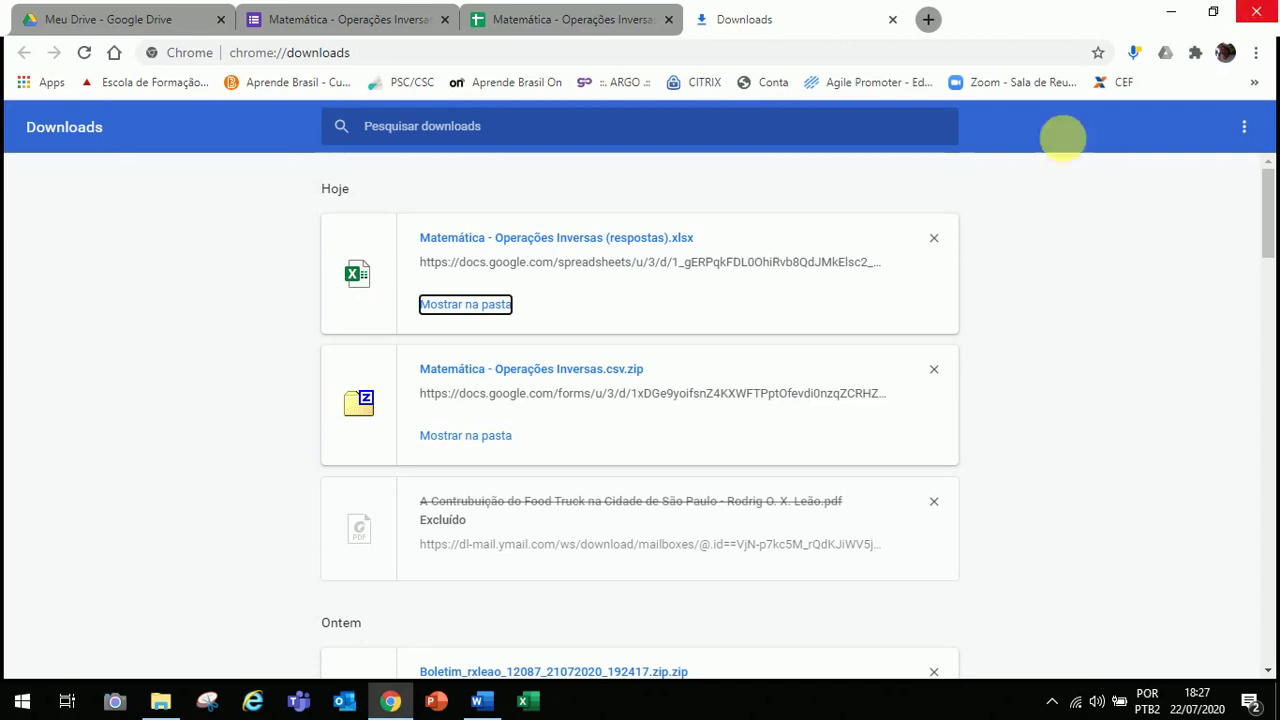
click(892, 20)
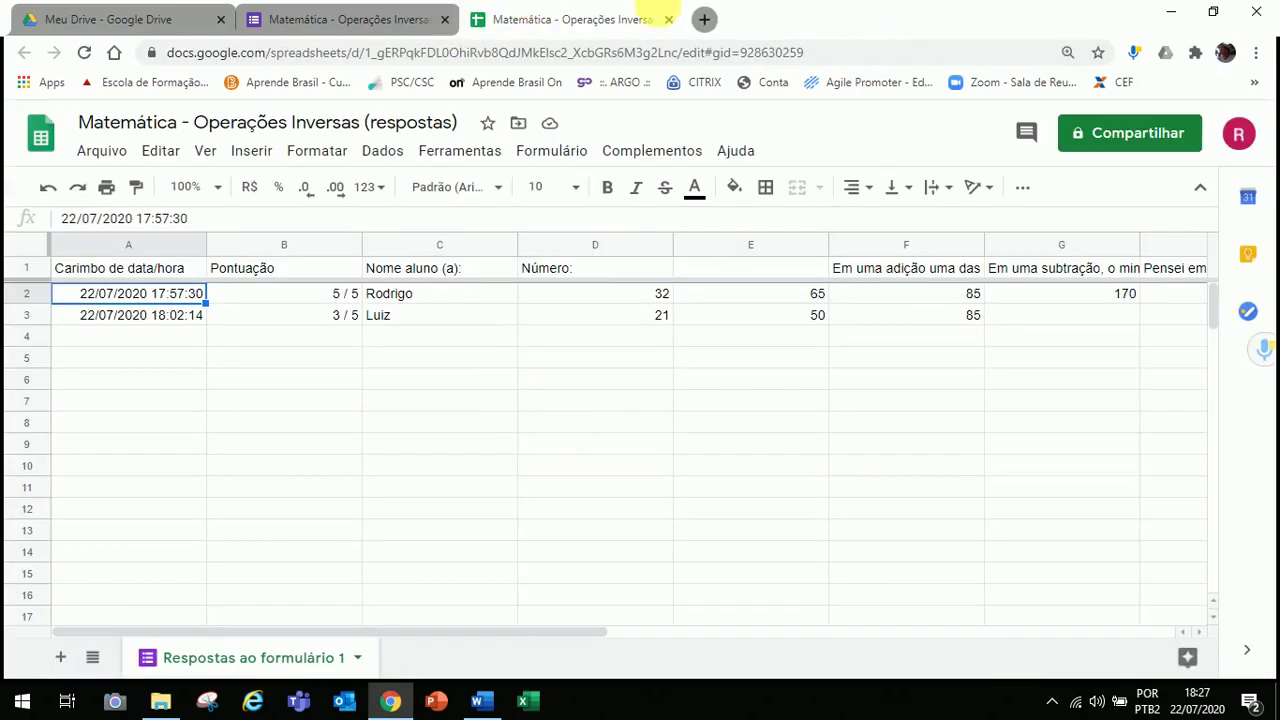
click(669, 20)
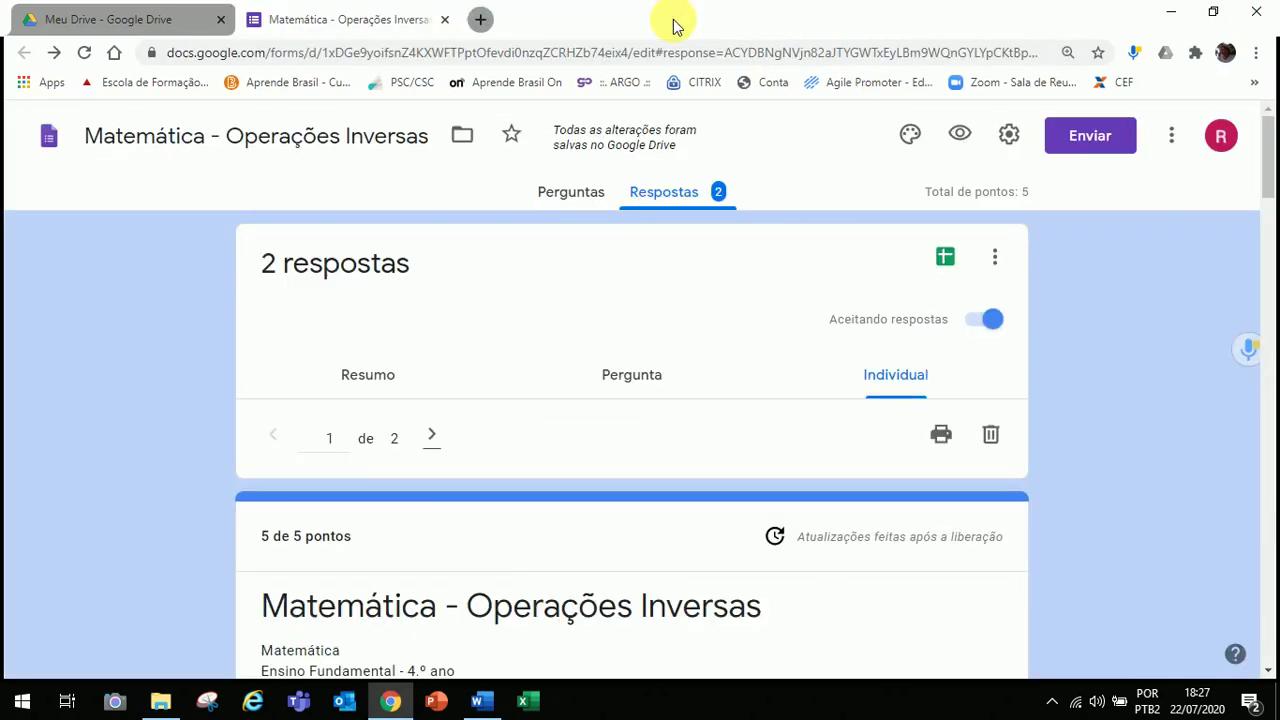
click(172, 18)
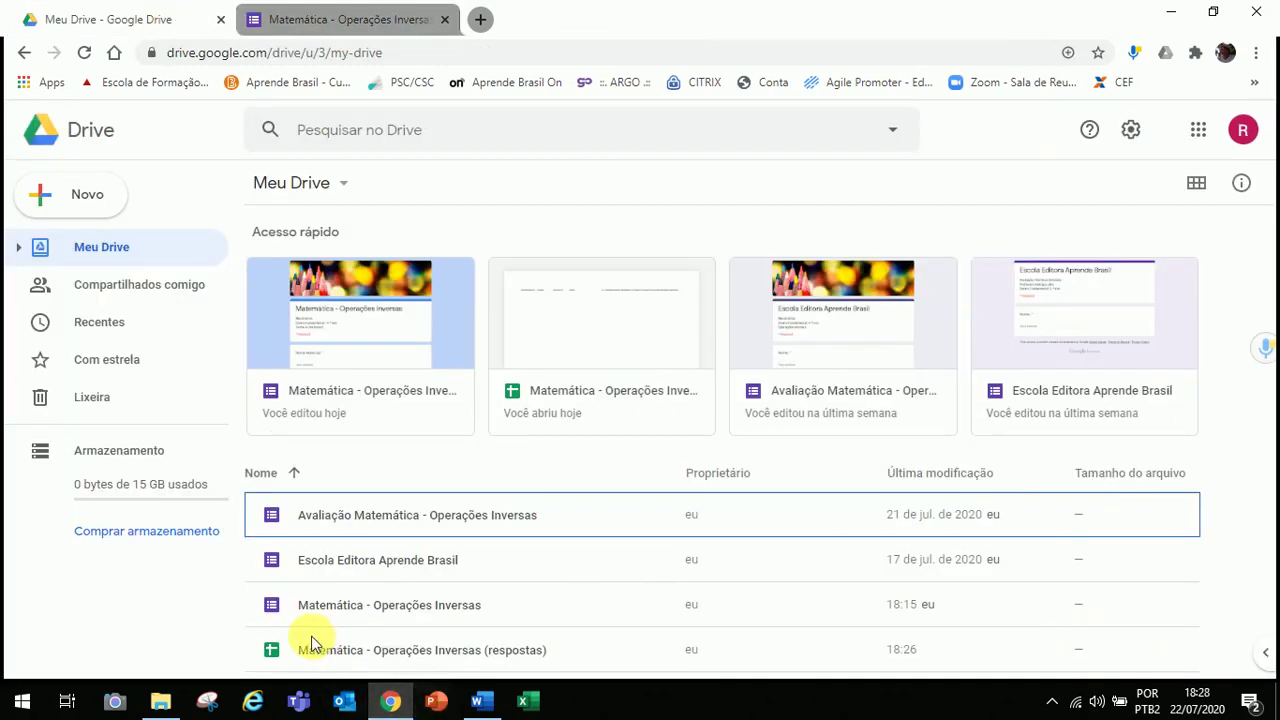
click(383, 22)
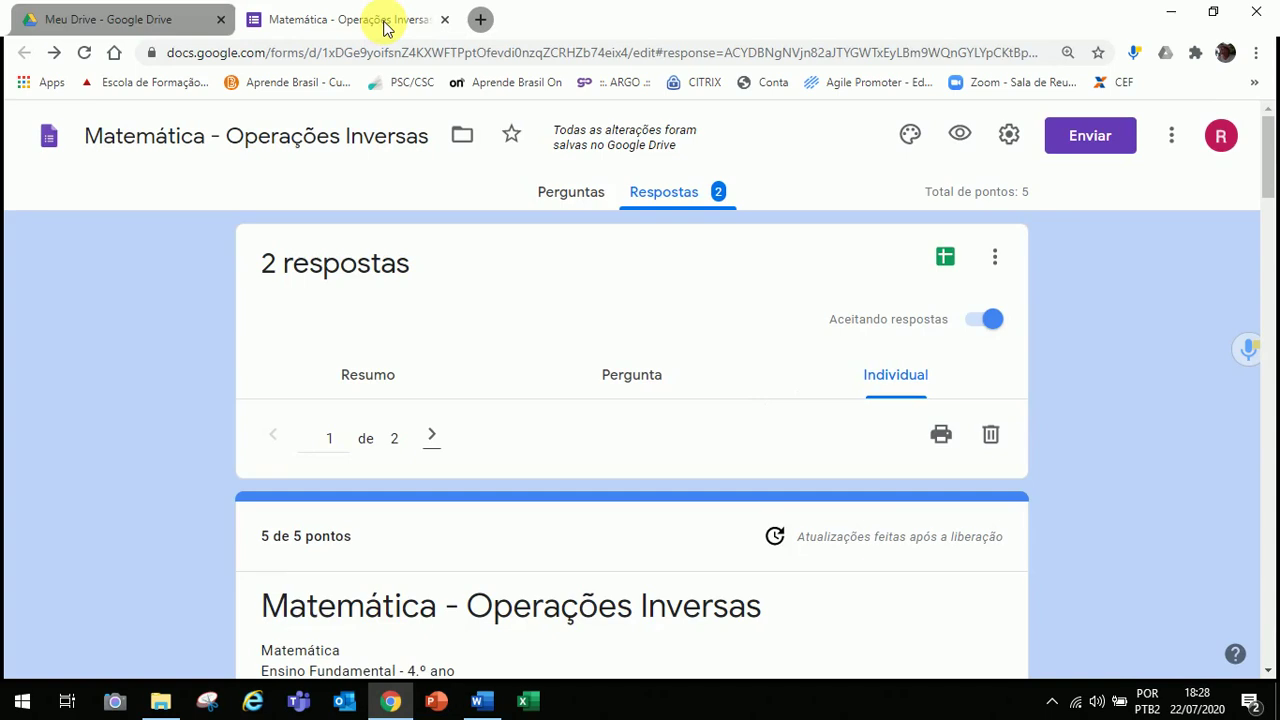
Step: Open the print preview for all responses, try EPSON XP-400 Series as the destination, and set it back to Salvar como PDF
click(996, 262)
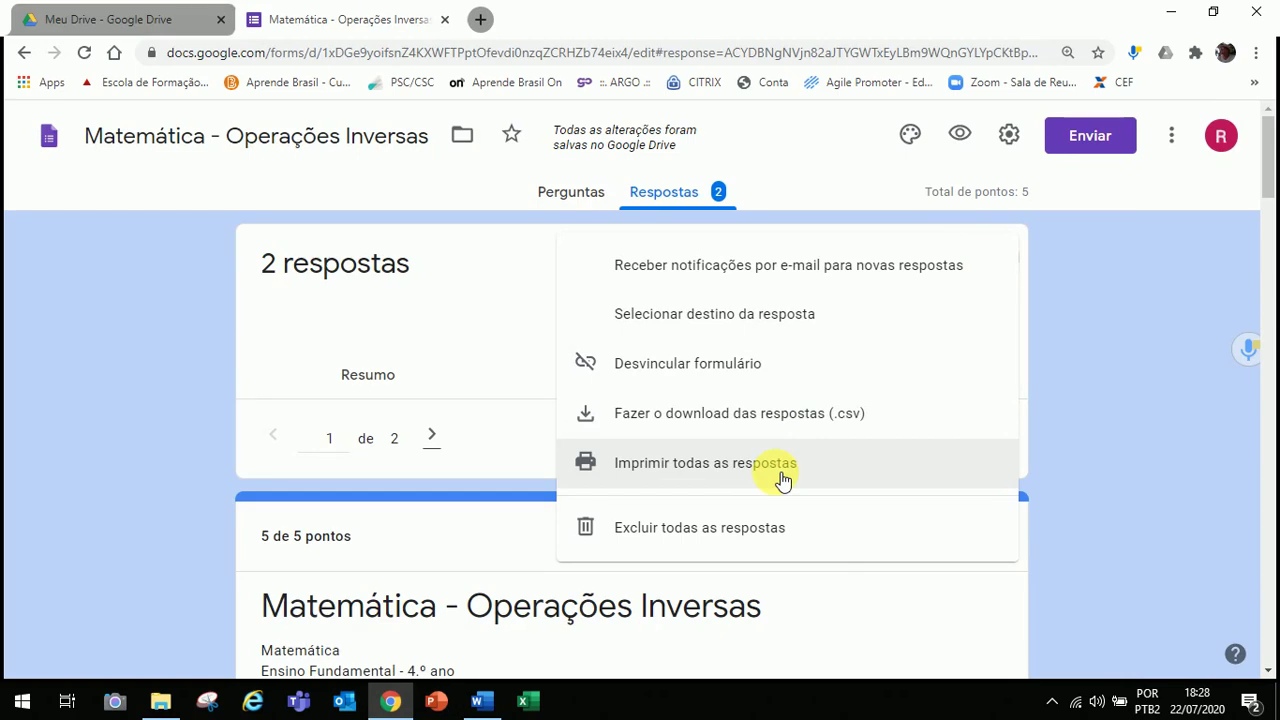
click(781, 479)
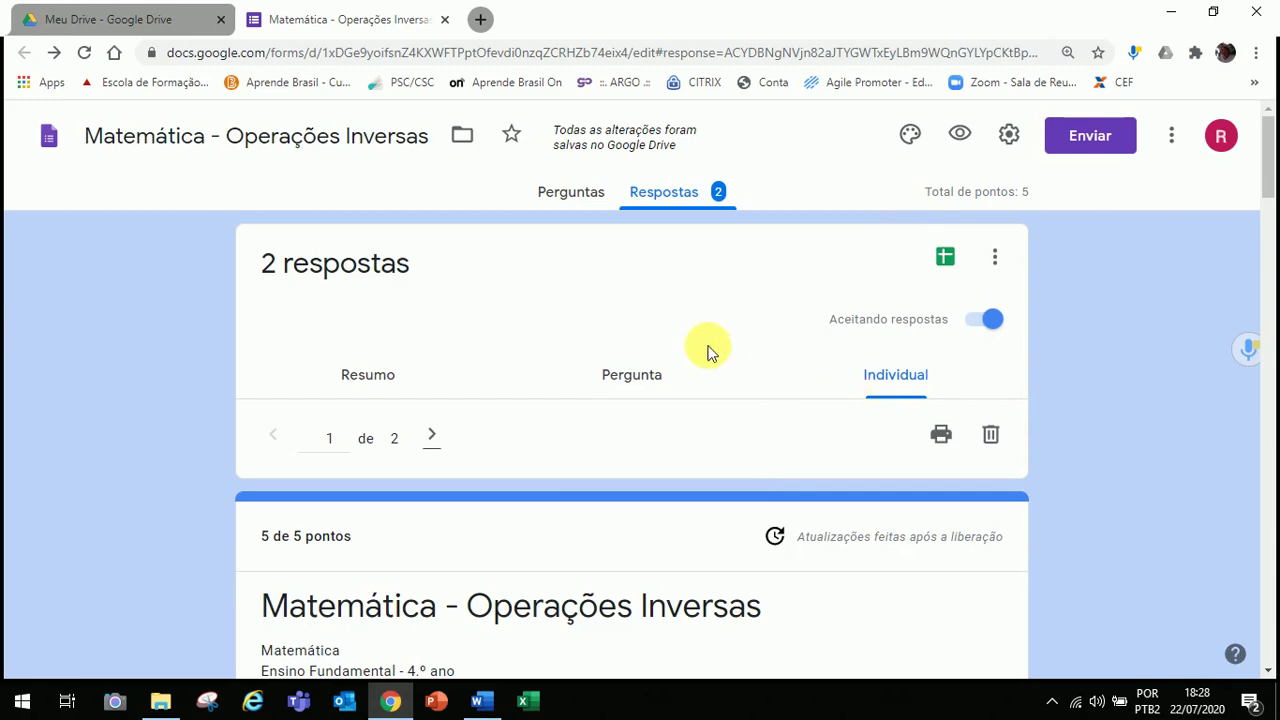
click(996, 264)
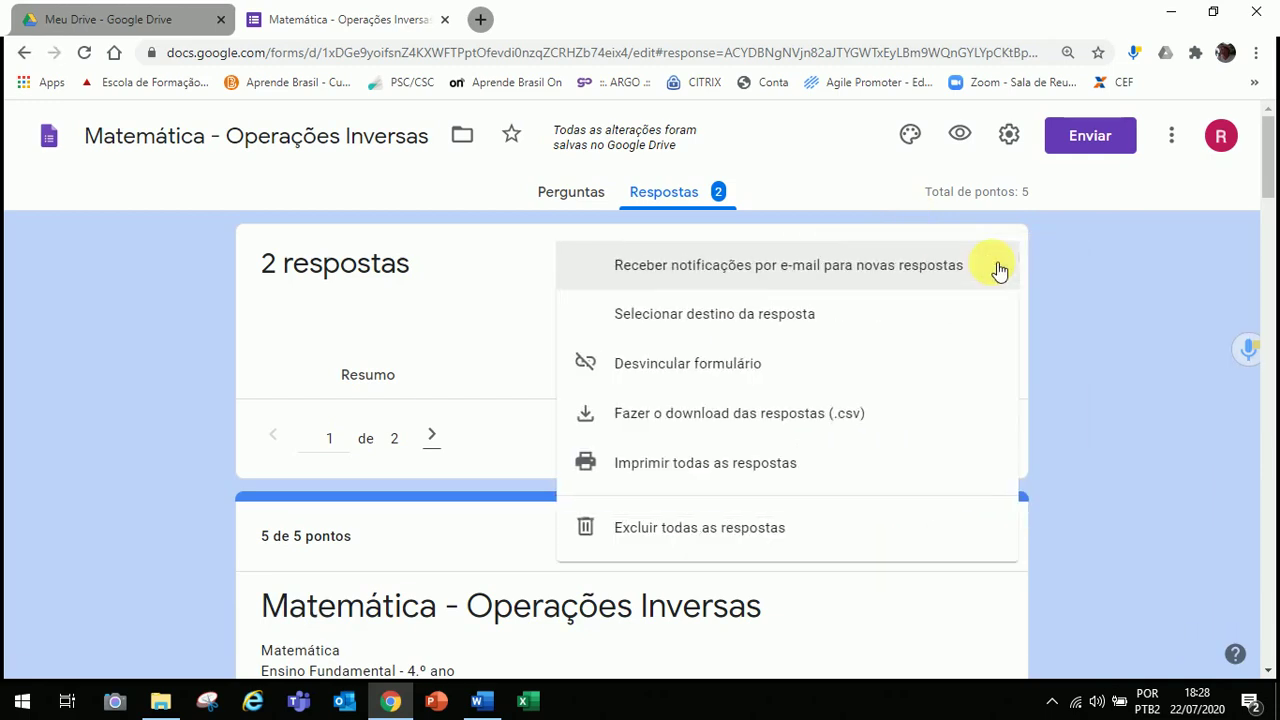
click(668, 460)
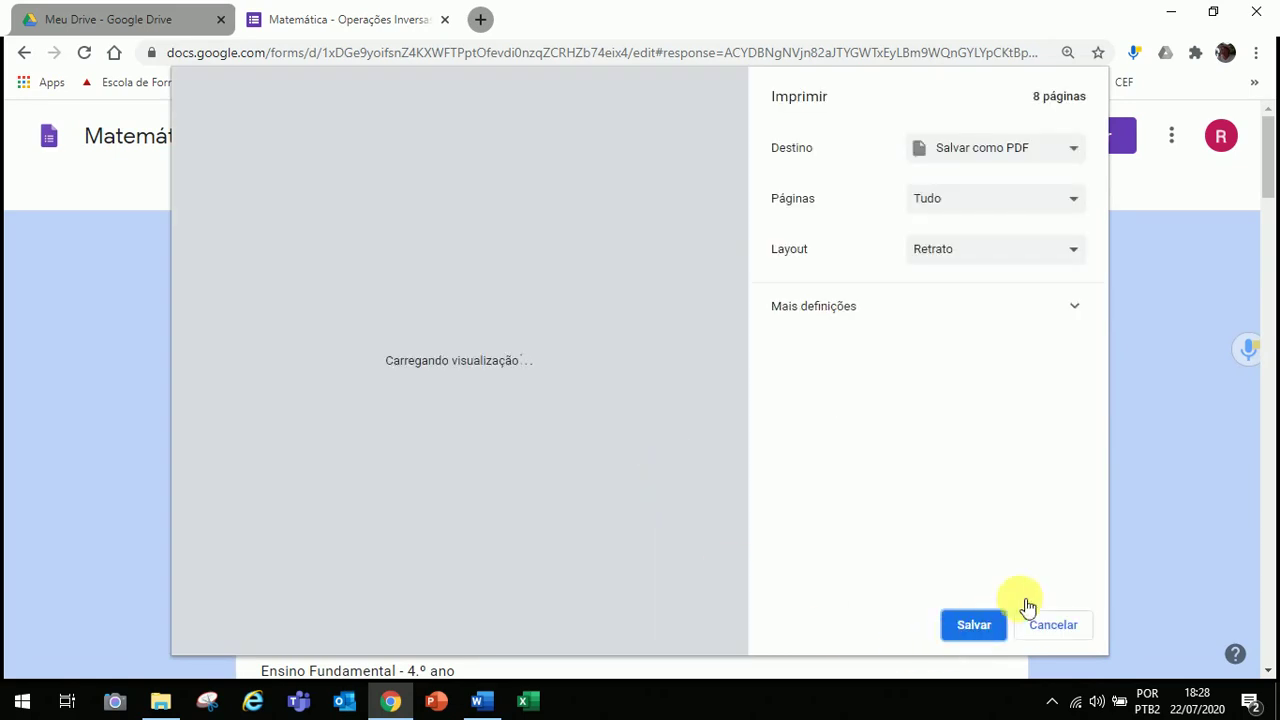
click(1071, 158)
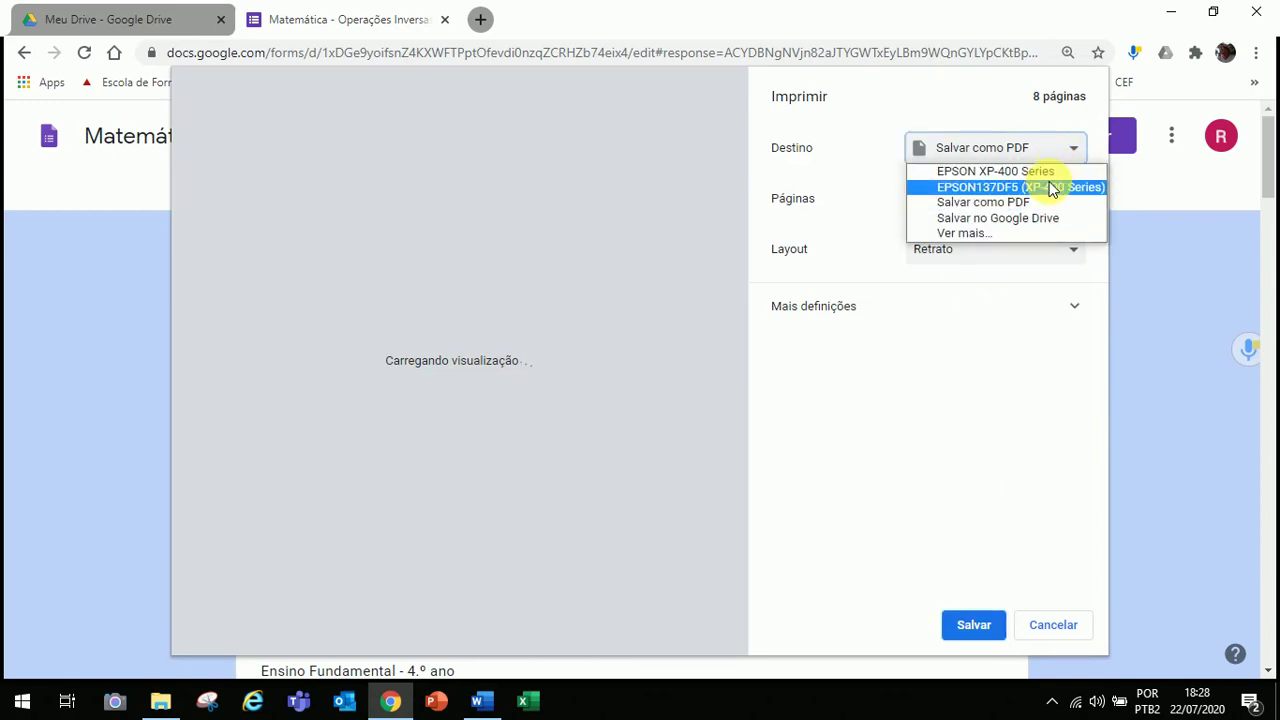
click(1050, 174)
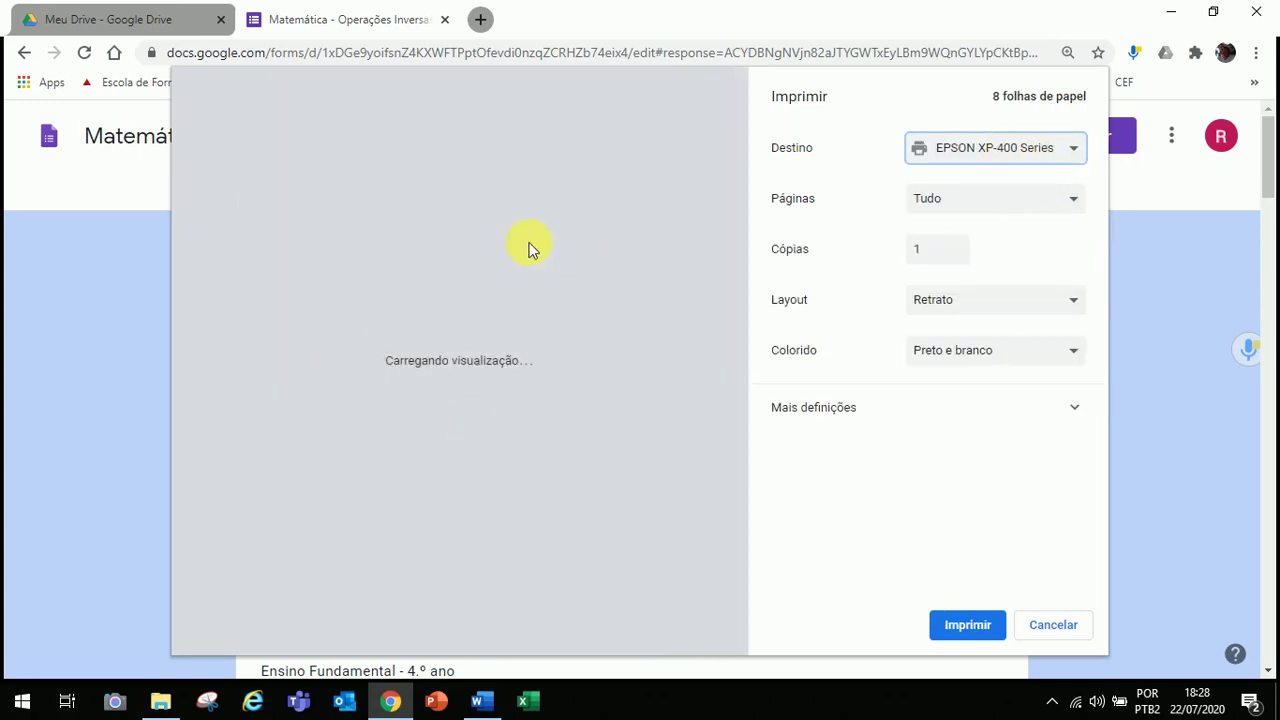
click(1044, 160)
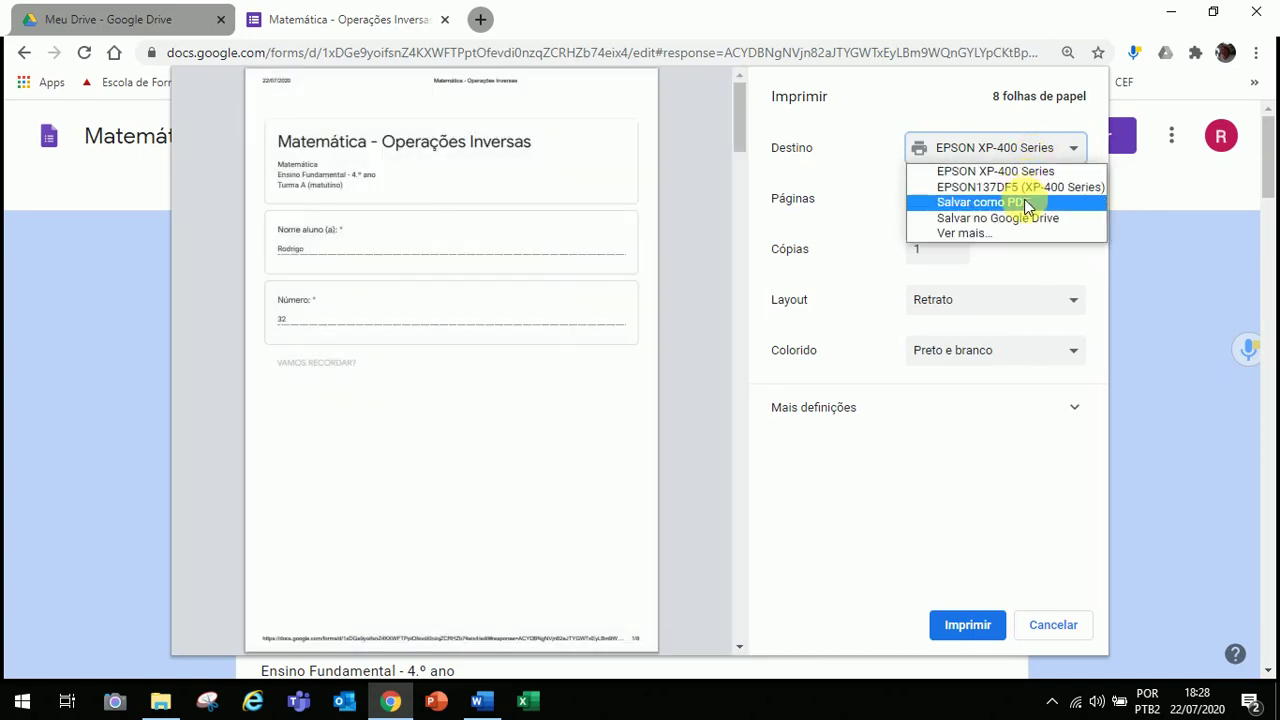
click(1027, 205)
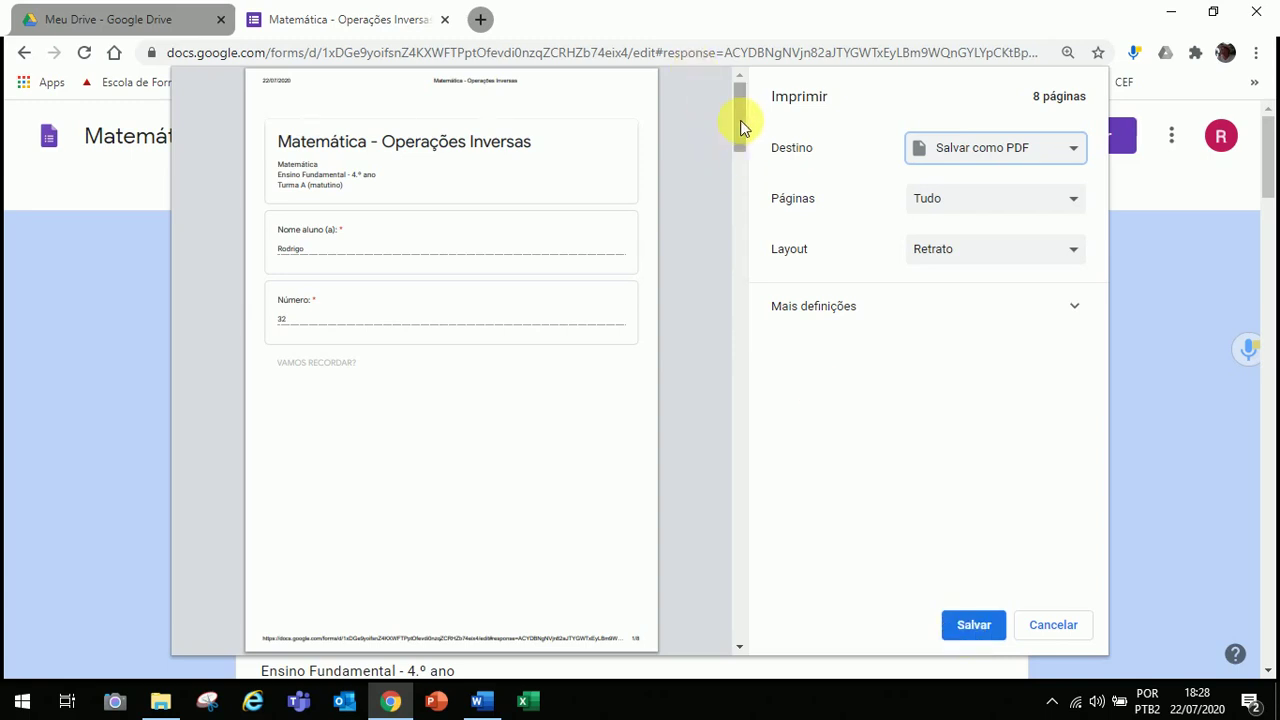
Step: Enlarge the print preview of all responses, look through it to the last page, and cancel printing
drag(741, 127, 737, 6)
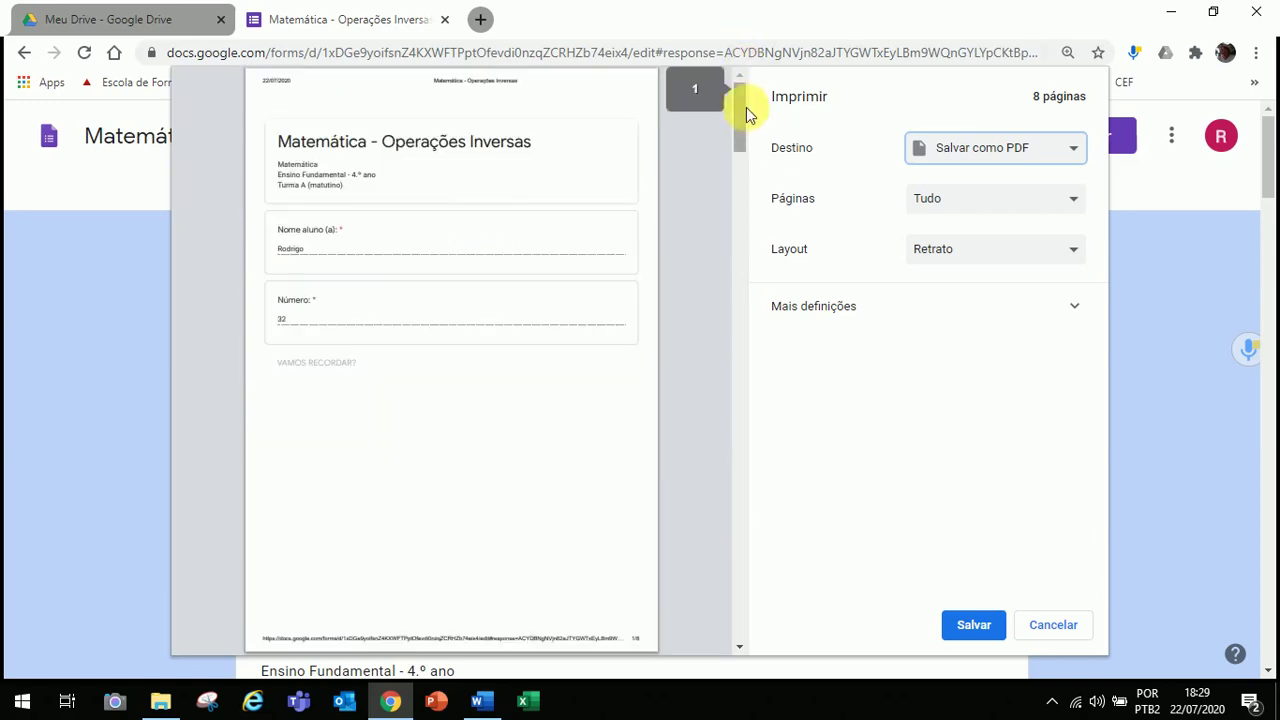
drag(737, 108, 737, 120)
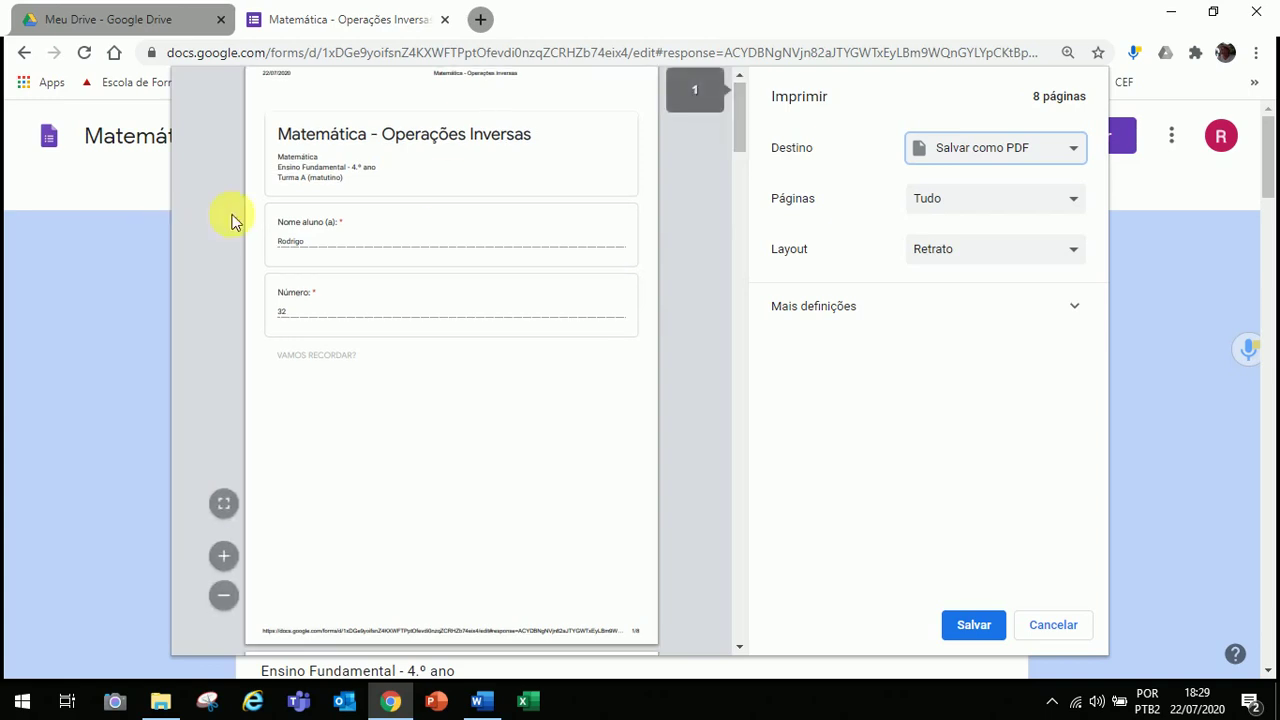
click(226, 556)
click(224, 556)
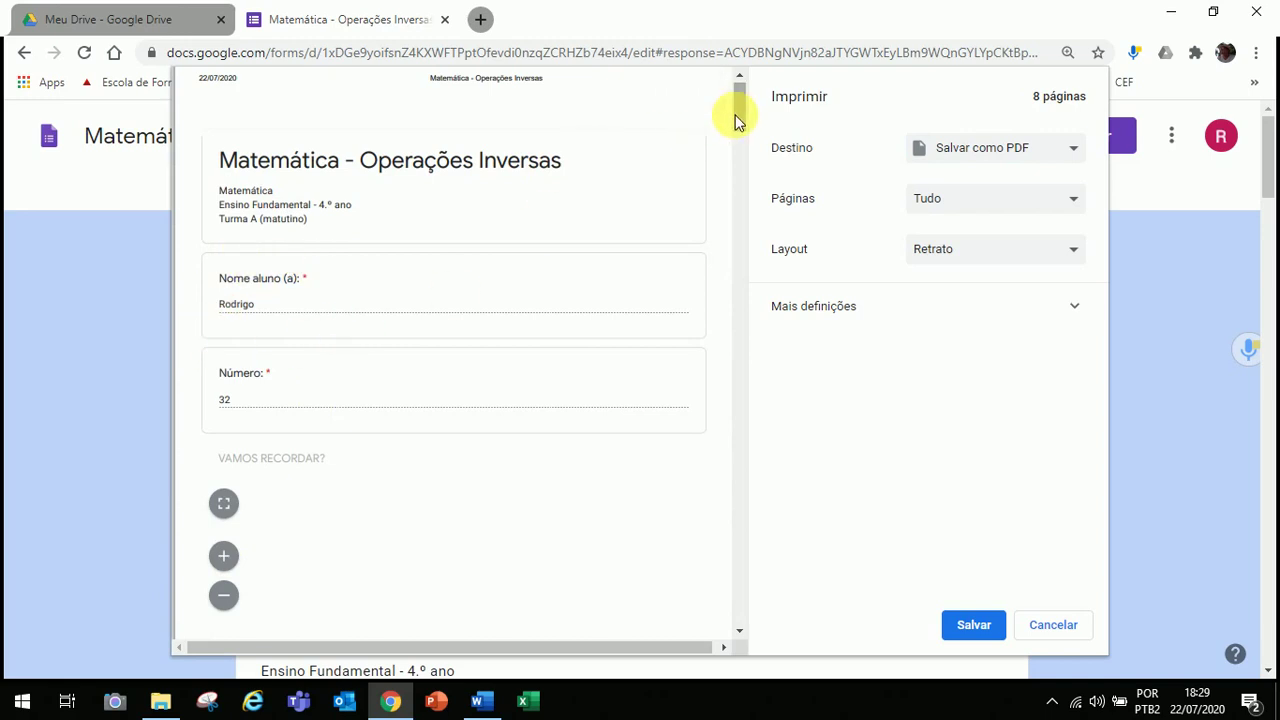
drag(737, 120, 760, 603)
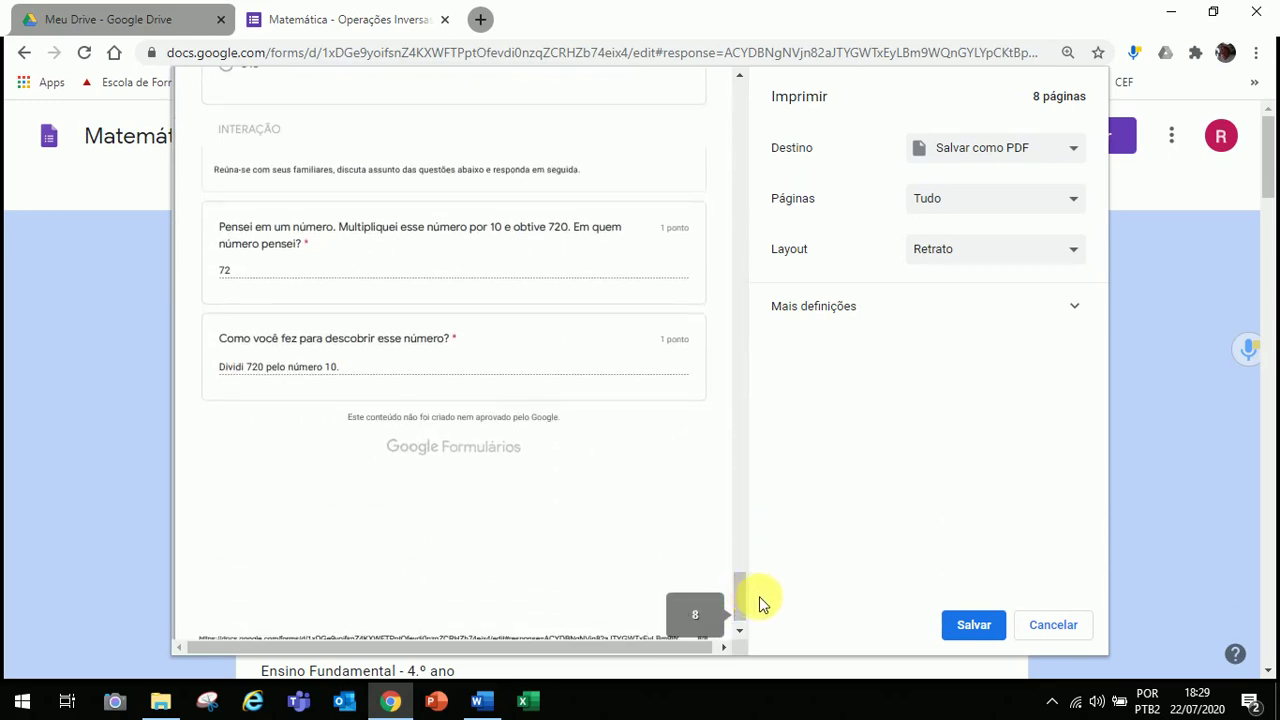
click(1053, 625)
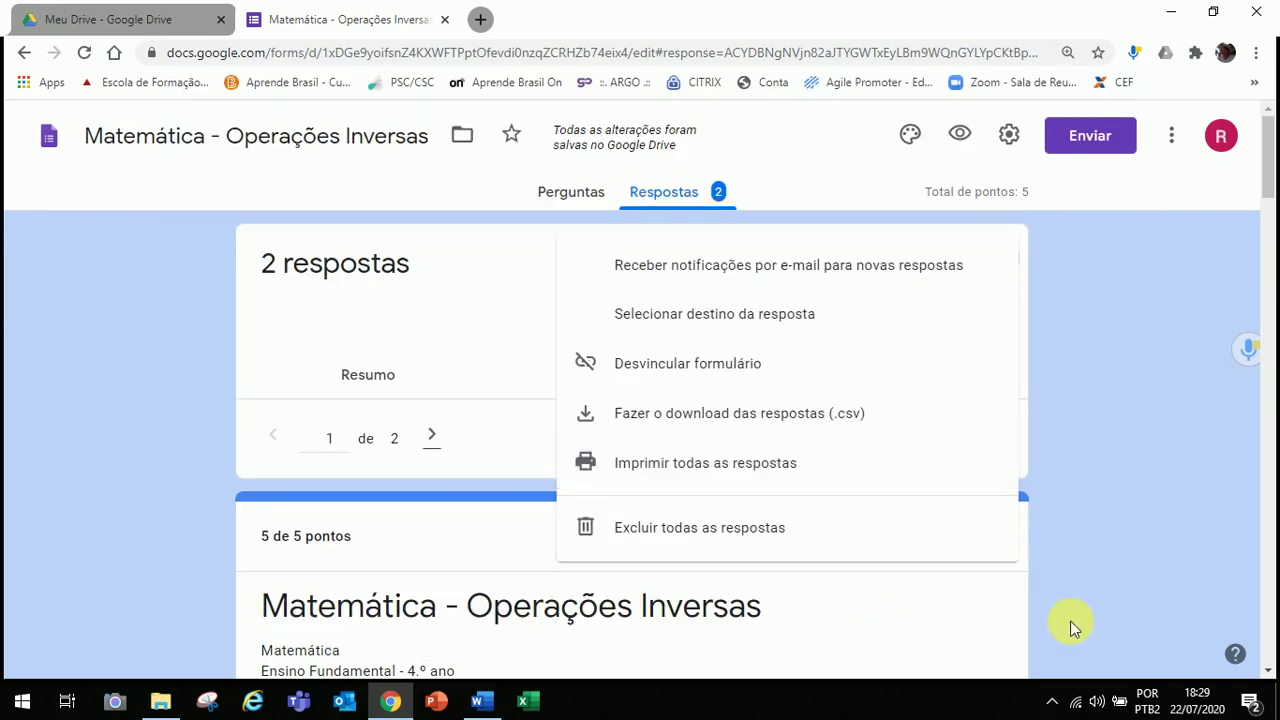
click(1080, 415)
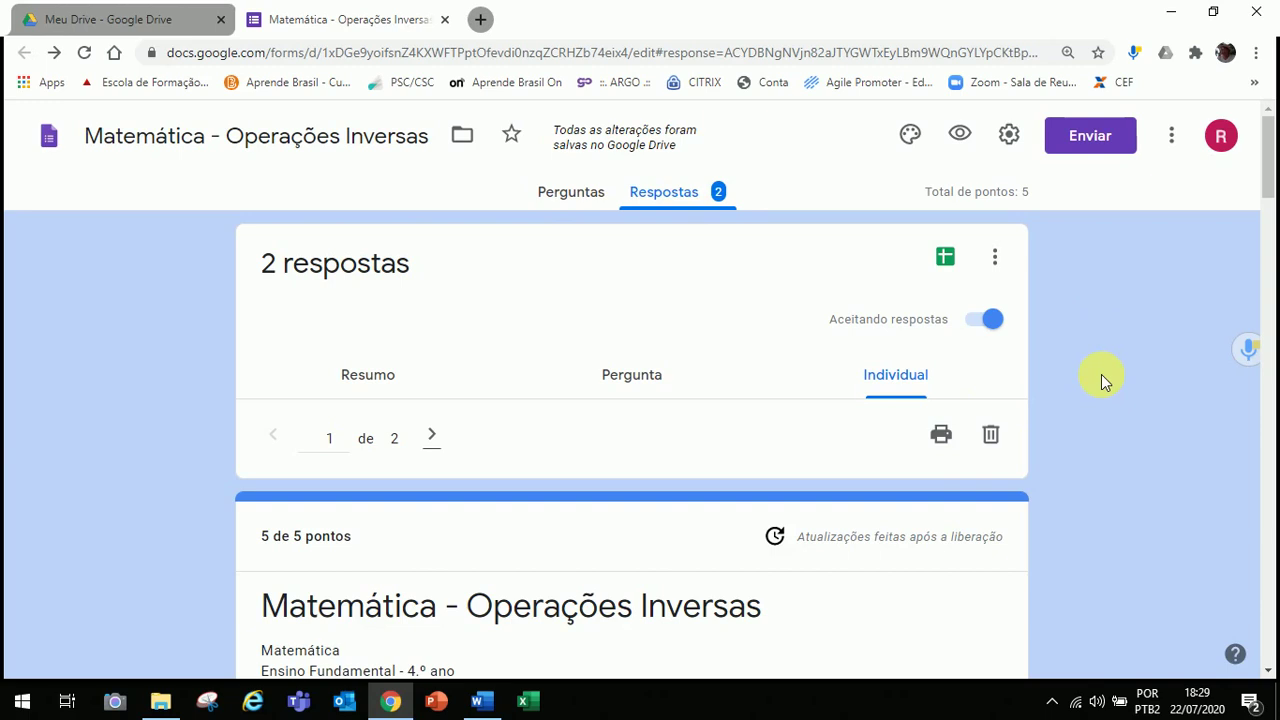
Step: Open the print preview of the blank form from its questions, enlarge it, examine the printed questions, and cancel printing
click(589, 191)
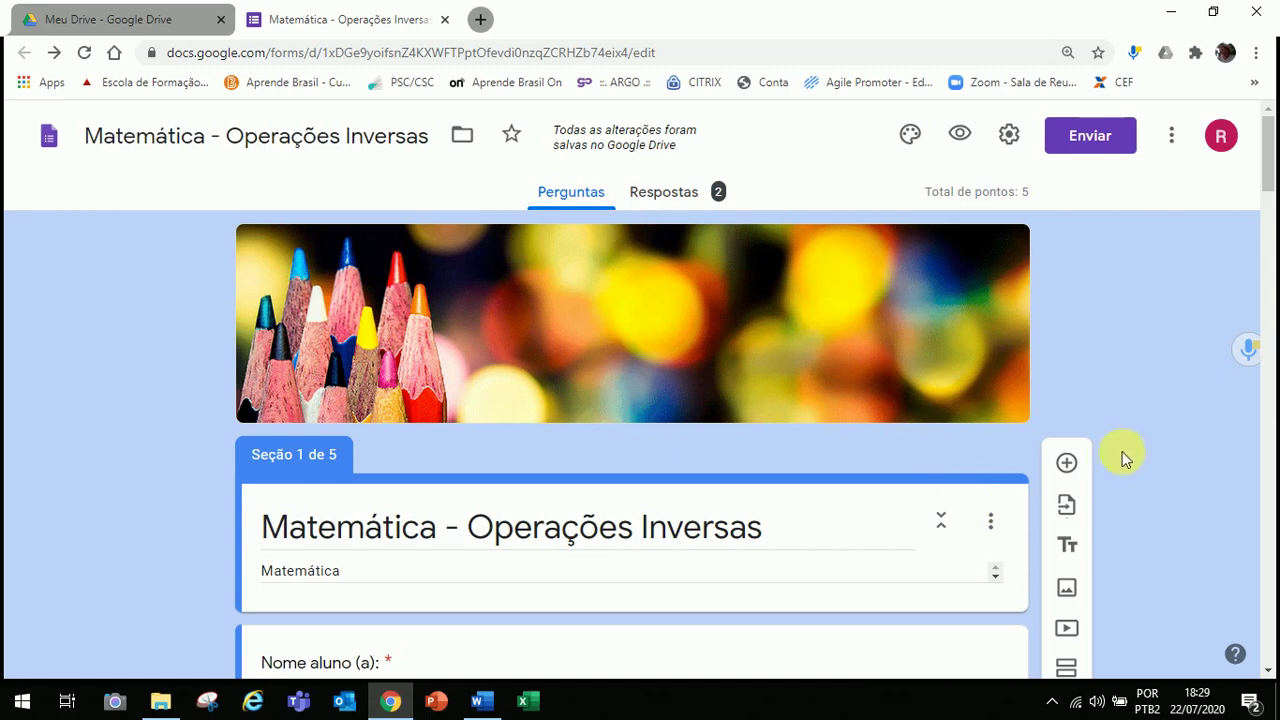
click(1172, 140)
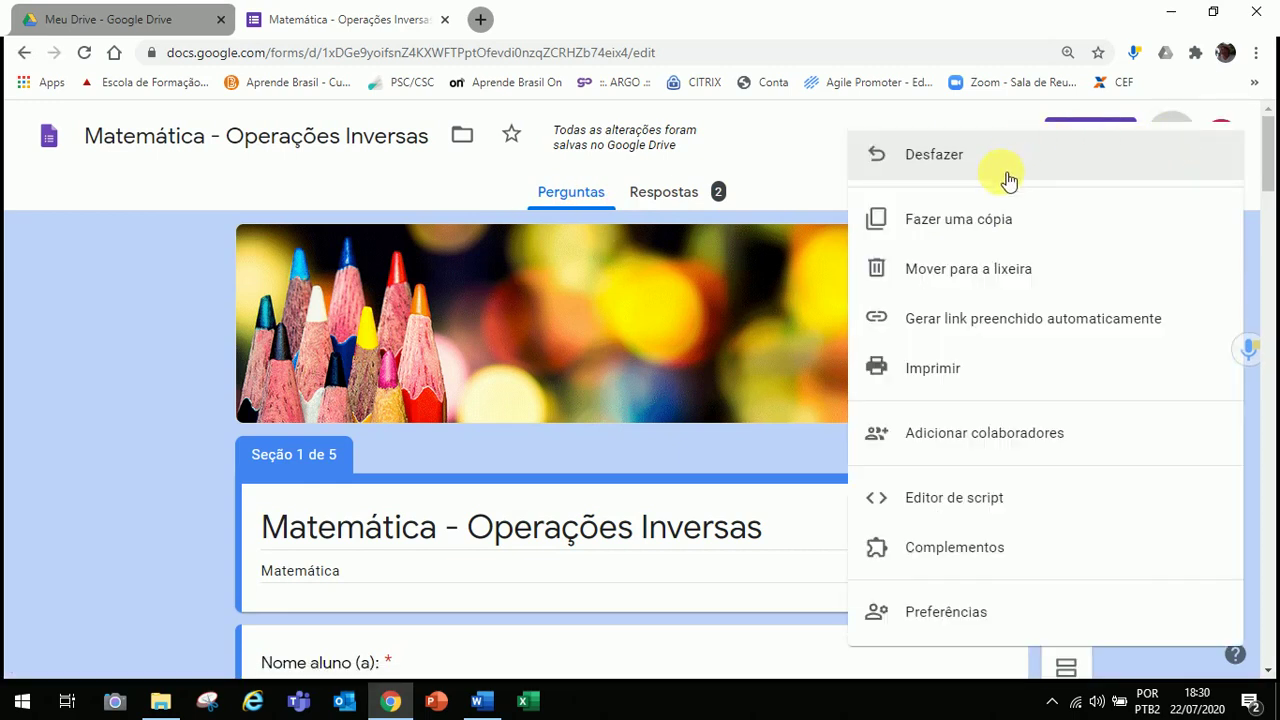
click(978, 378)
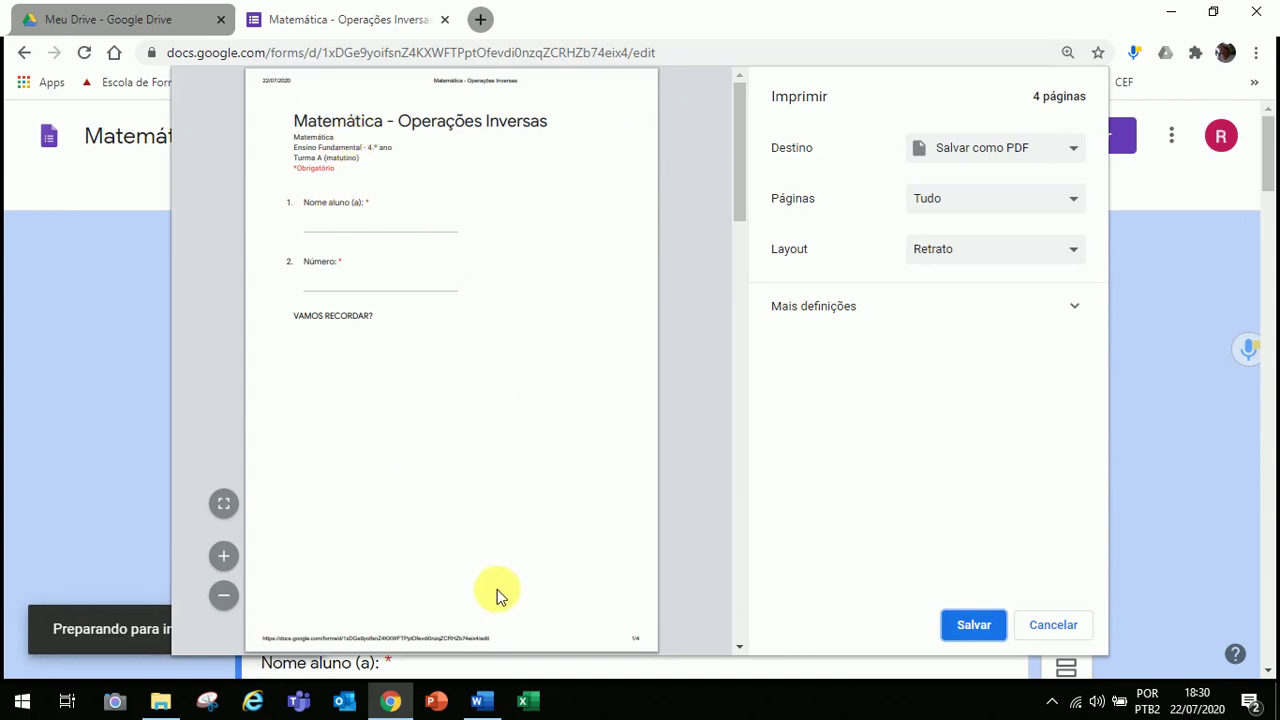
click(230, 566)
click(230, 566)
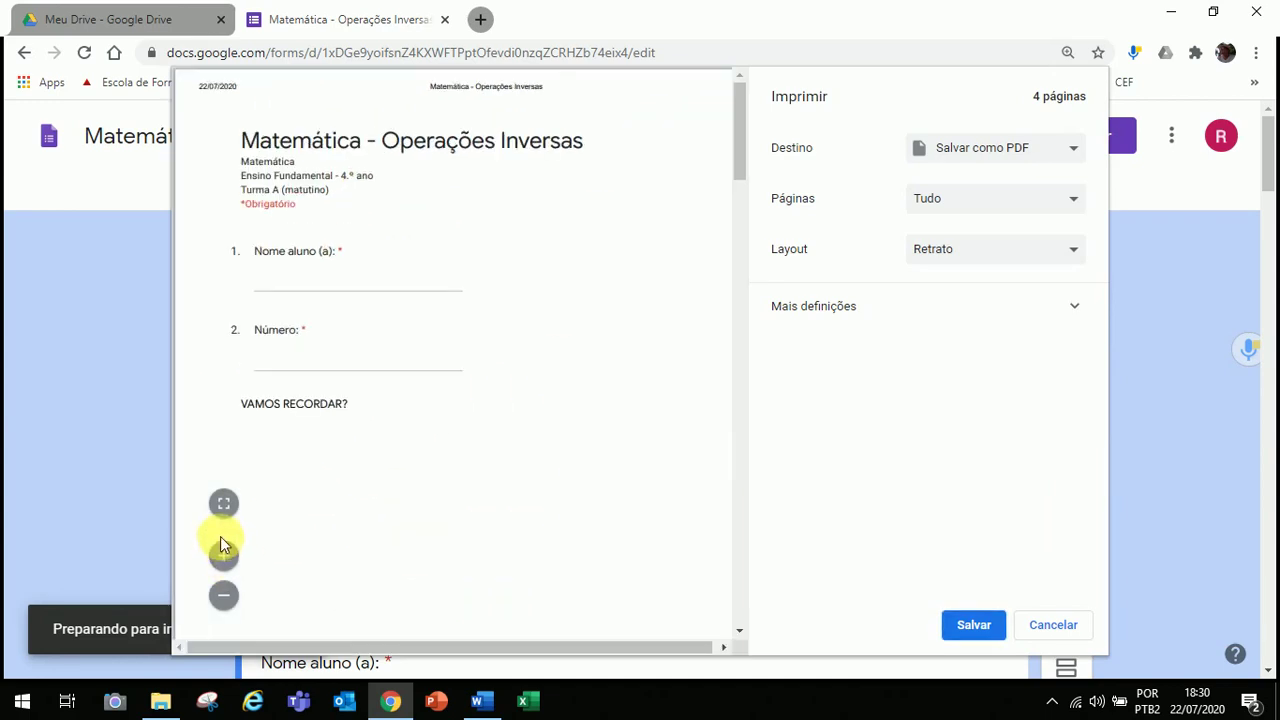
click(225, 515)
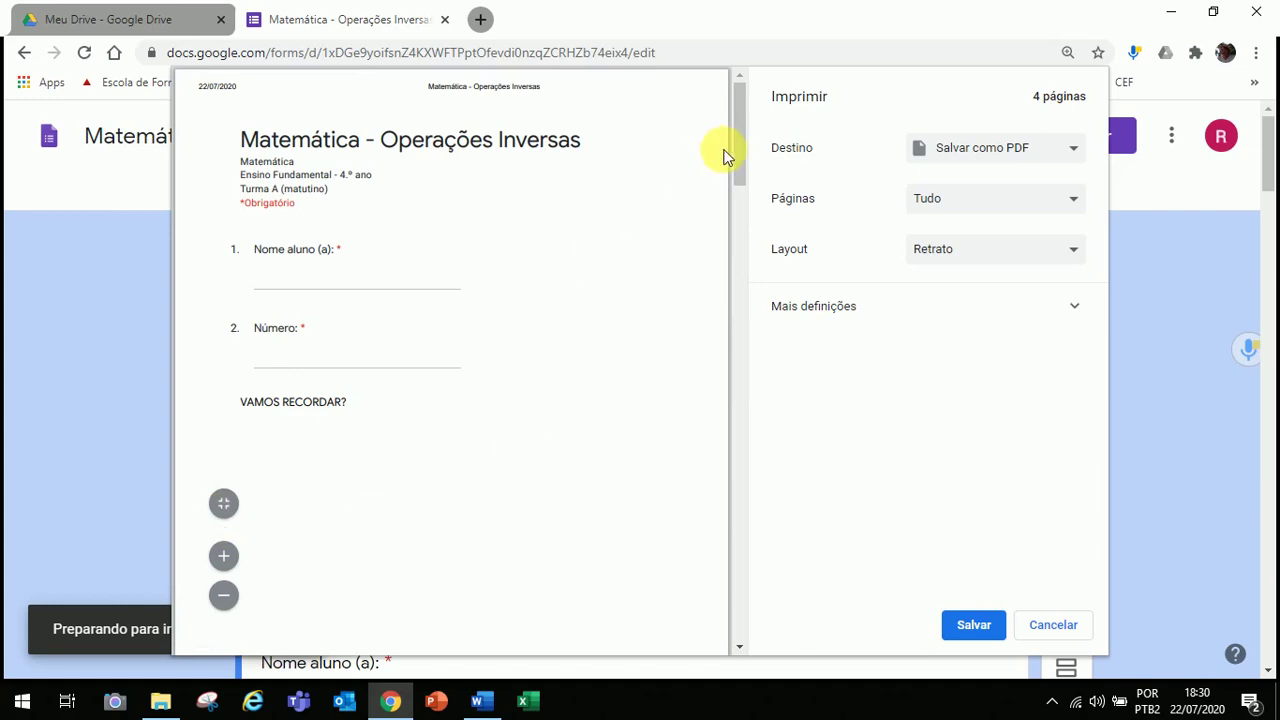
drag(734, 146, 751, 408)
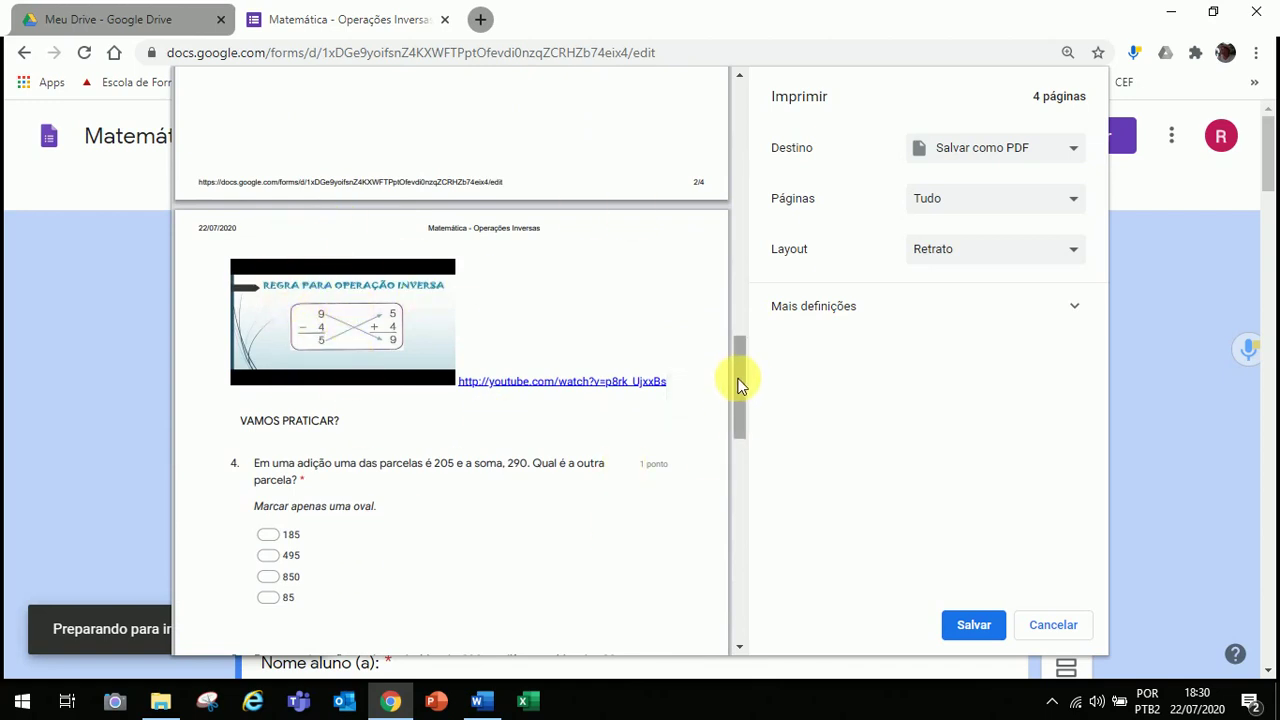
drag(740, 385, 737, 411)
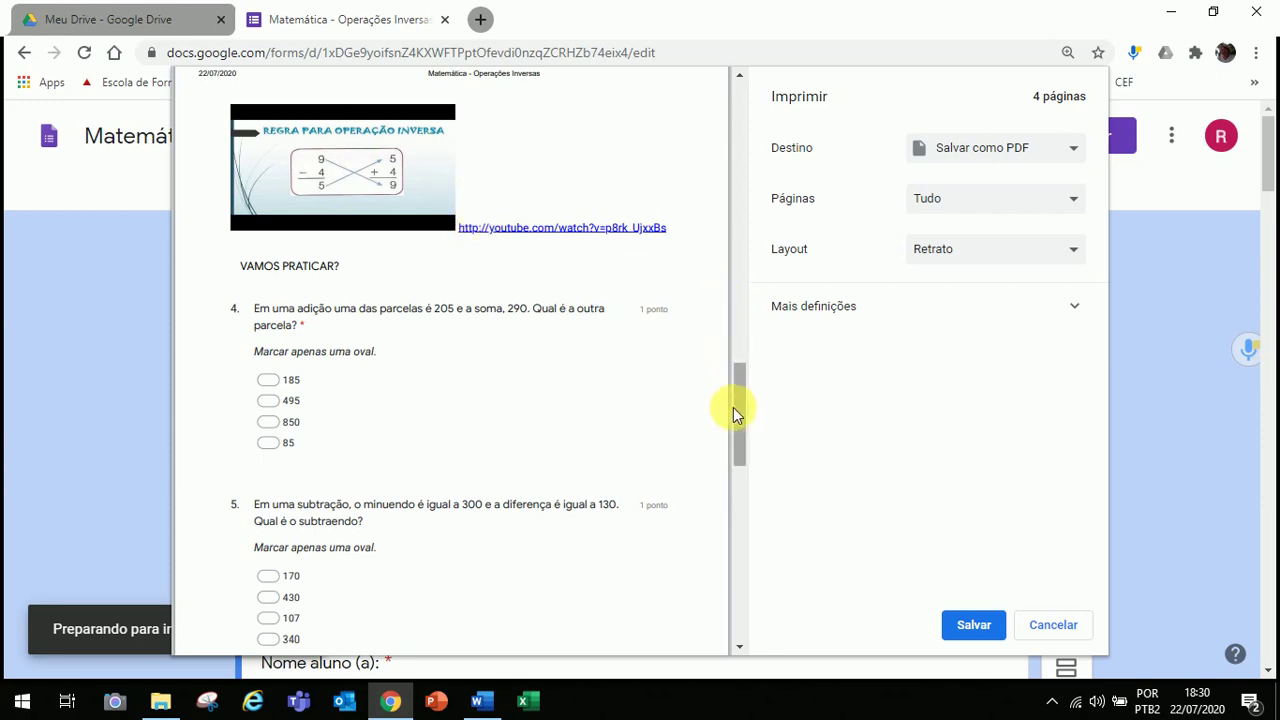
drag(740, 417, 720, 114)
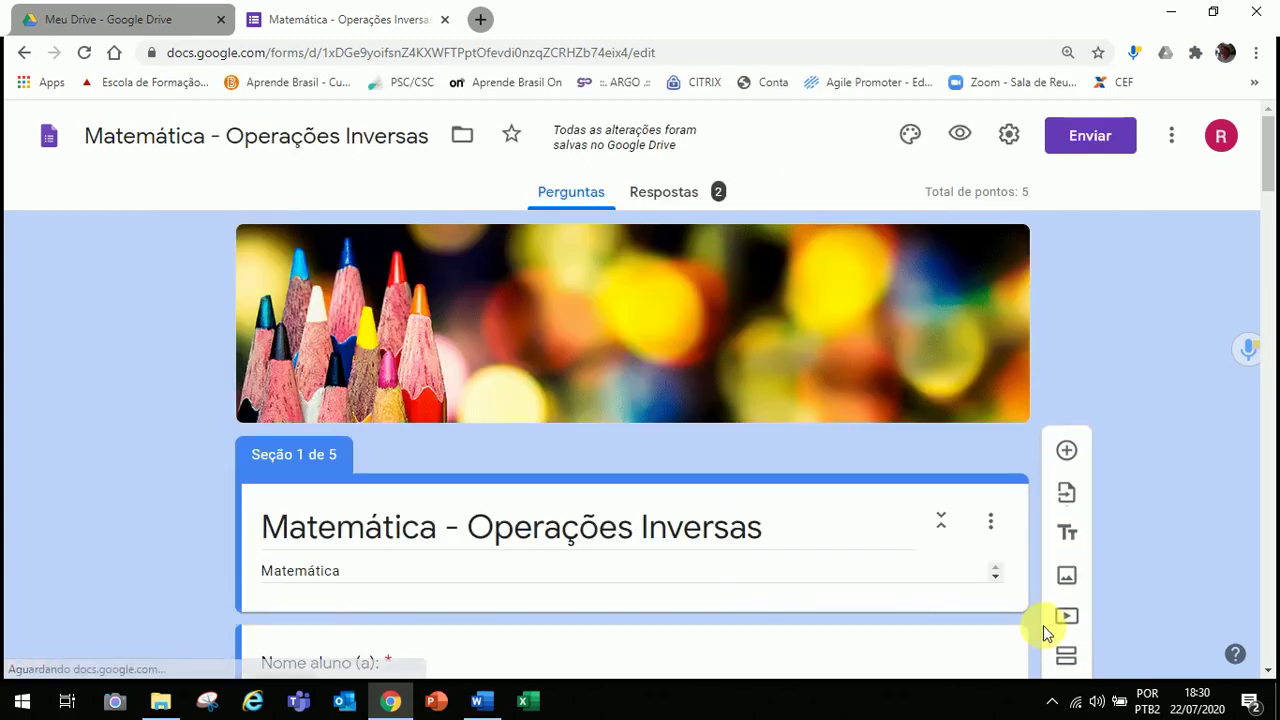
click(1043, 625)
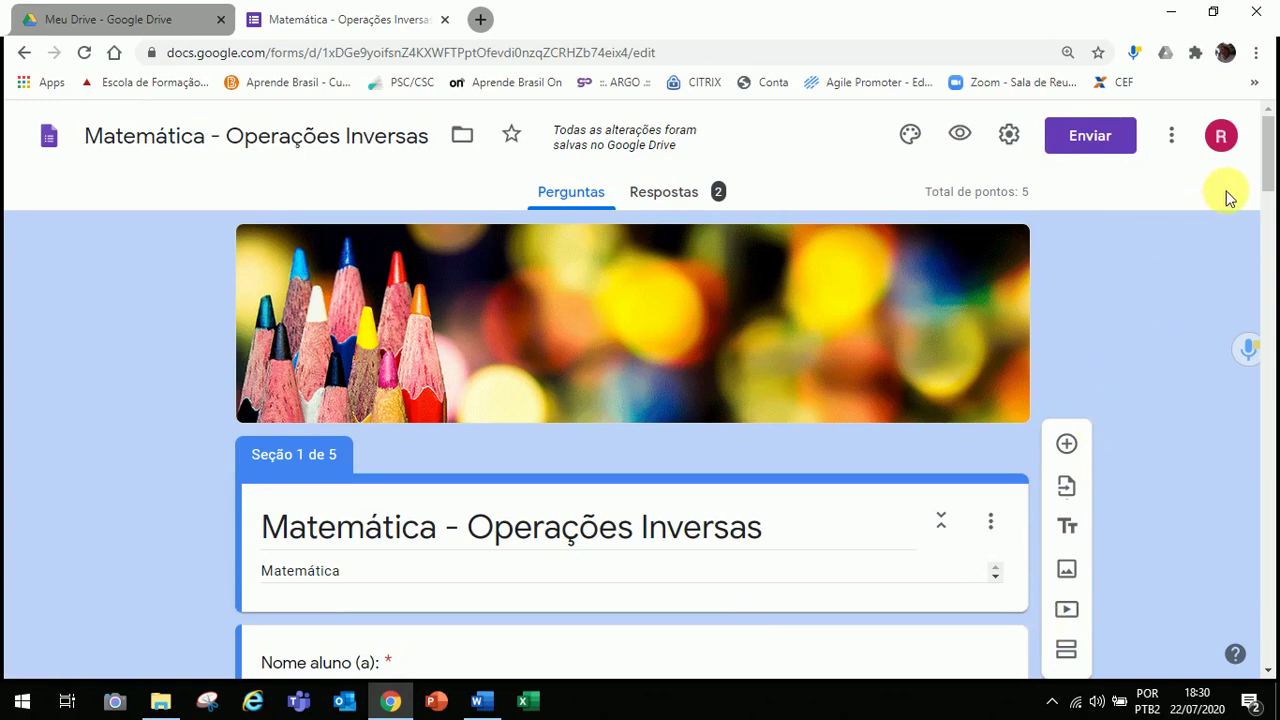
Step: Preview the form as respondents see it, and close the preview to return to editing
drag(1271, 163, 1246, 171)
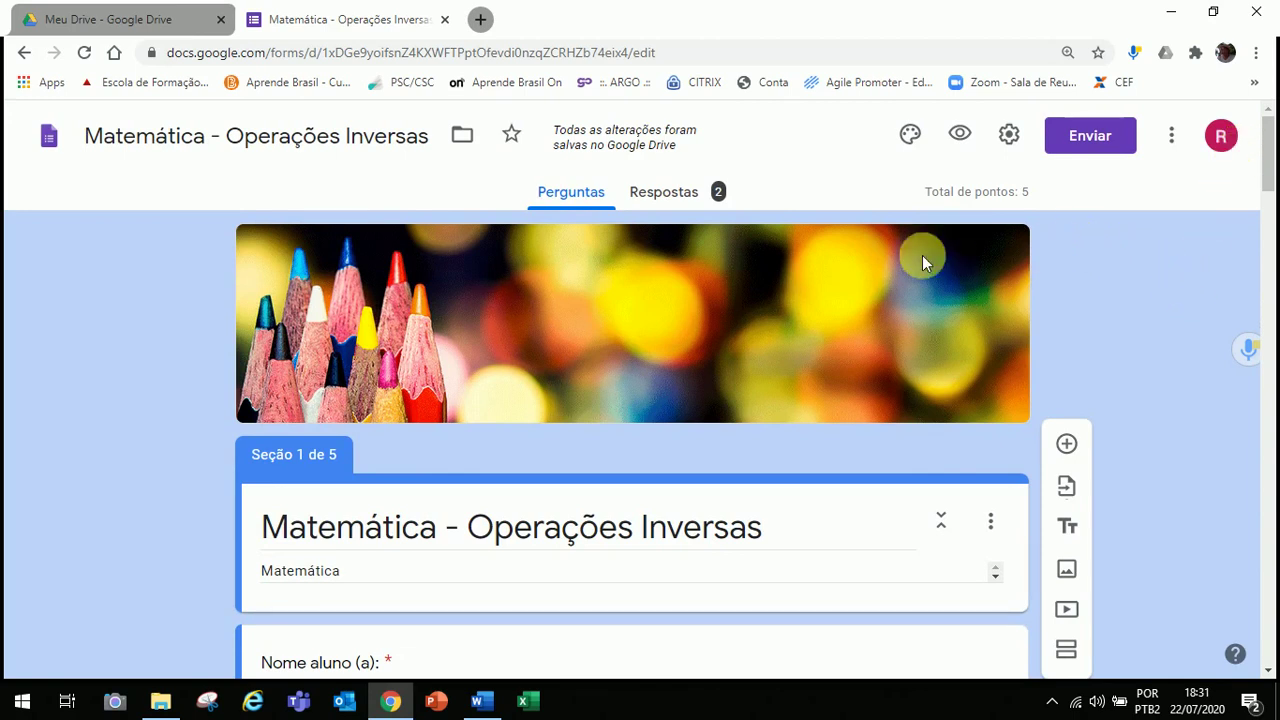
click(960, 142)
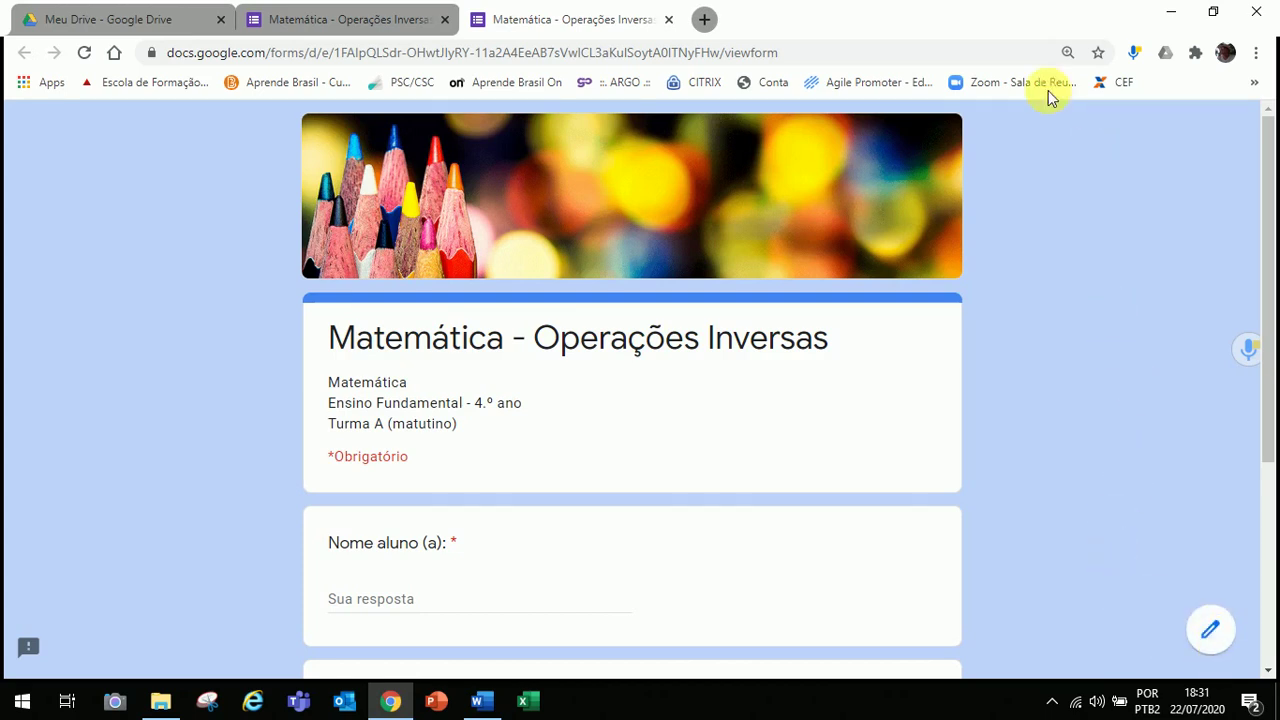
click(669, 19)
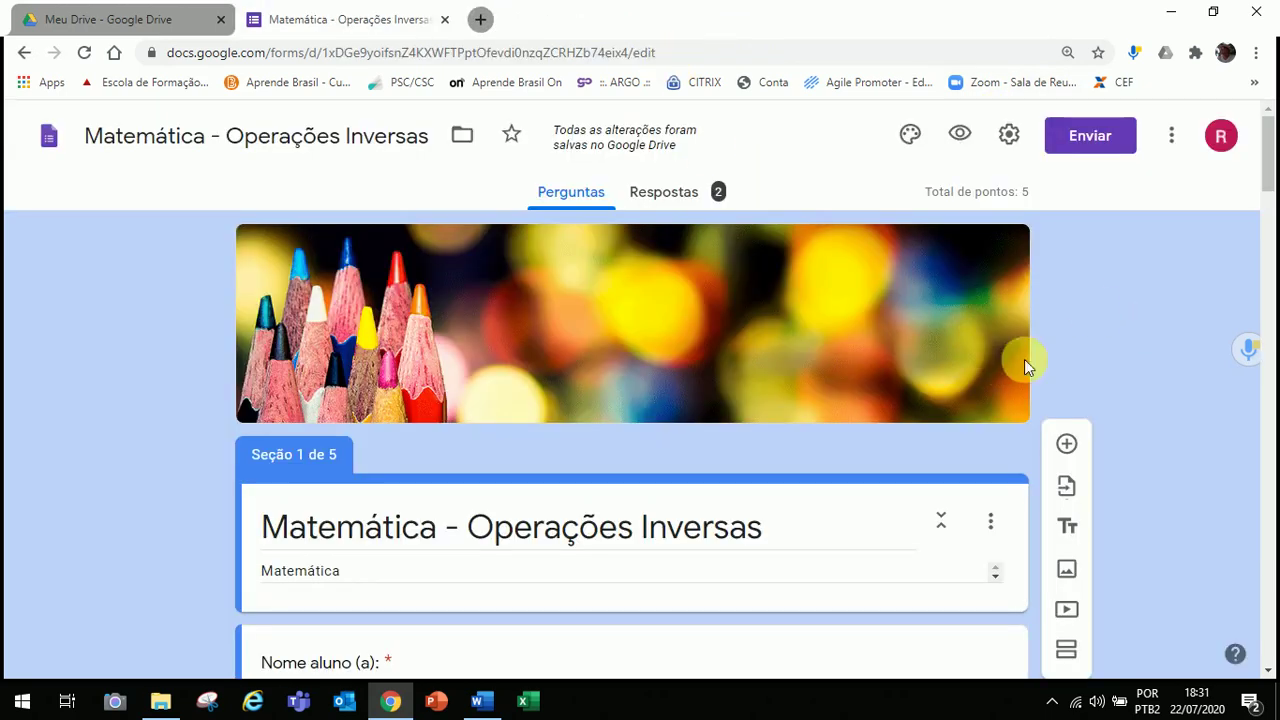